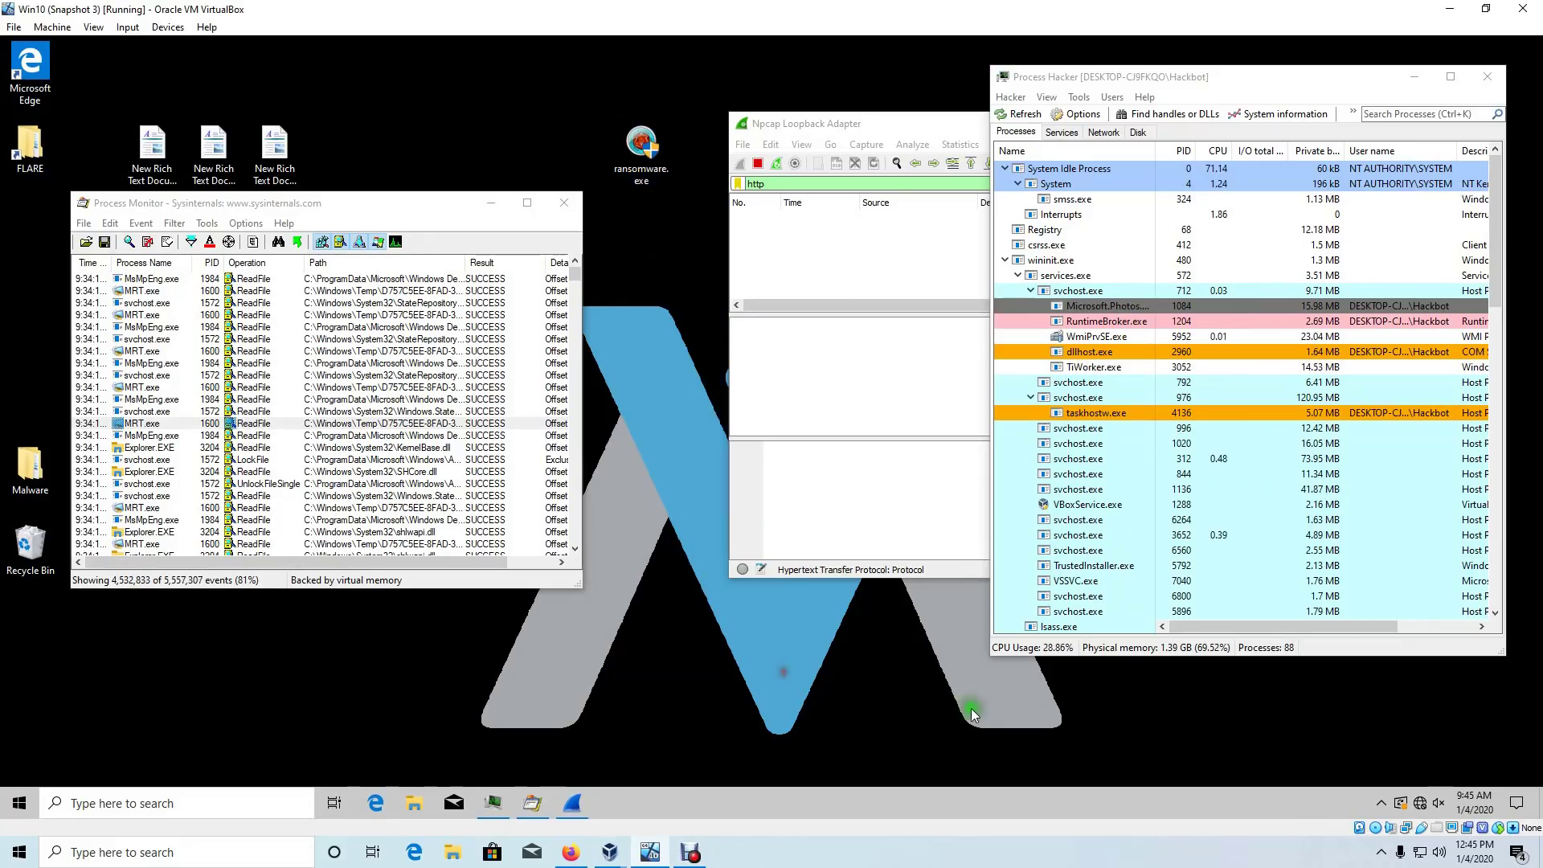
left_click_drag(970, 707, 693, 617)
left_click(231, 205)
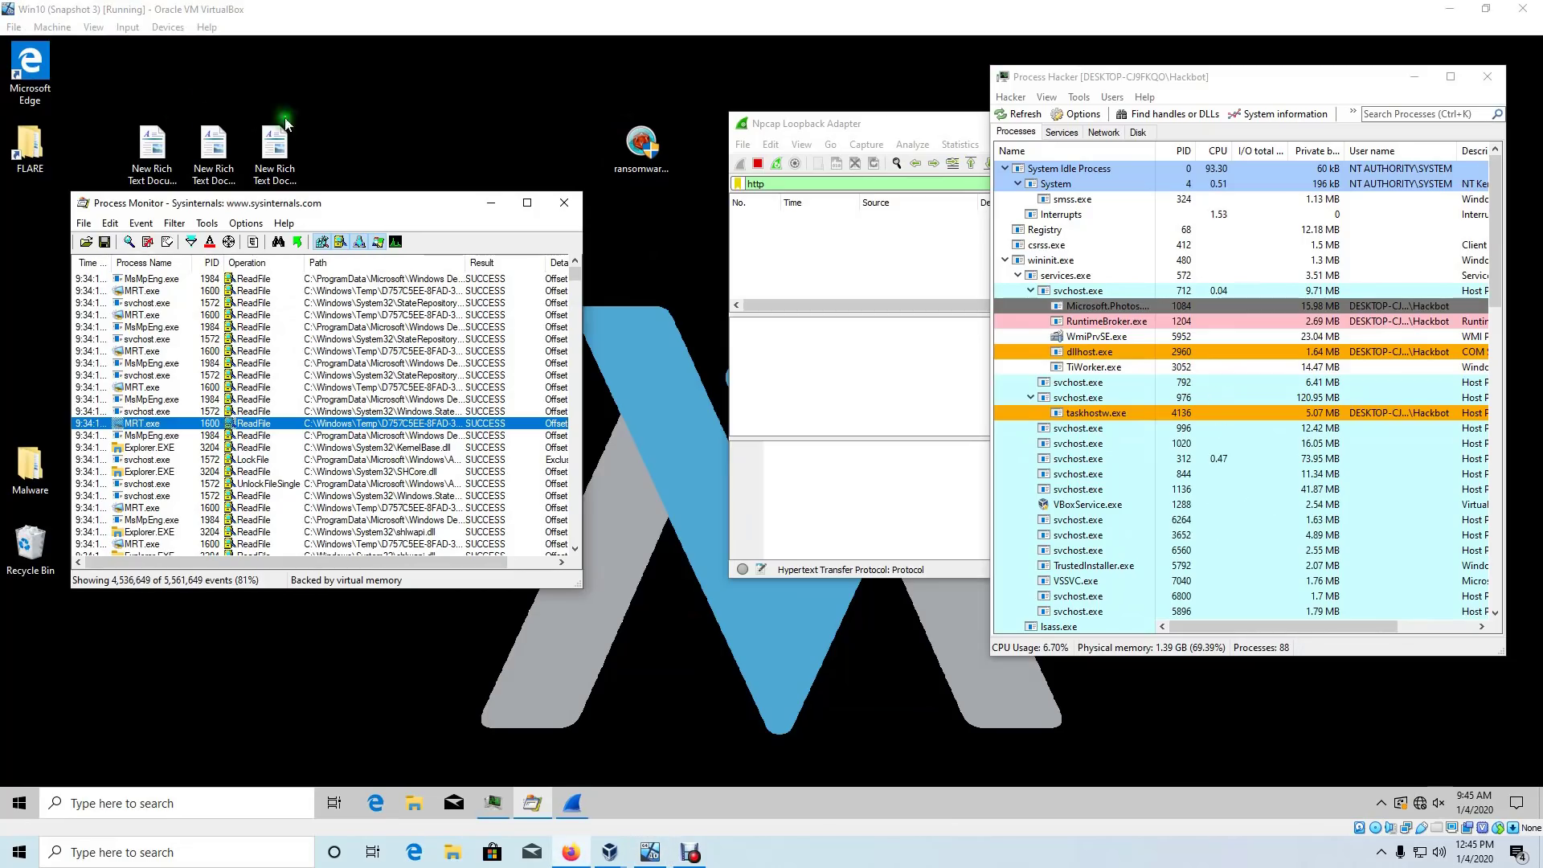
left_click_drag(330, 195, 324, 172)
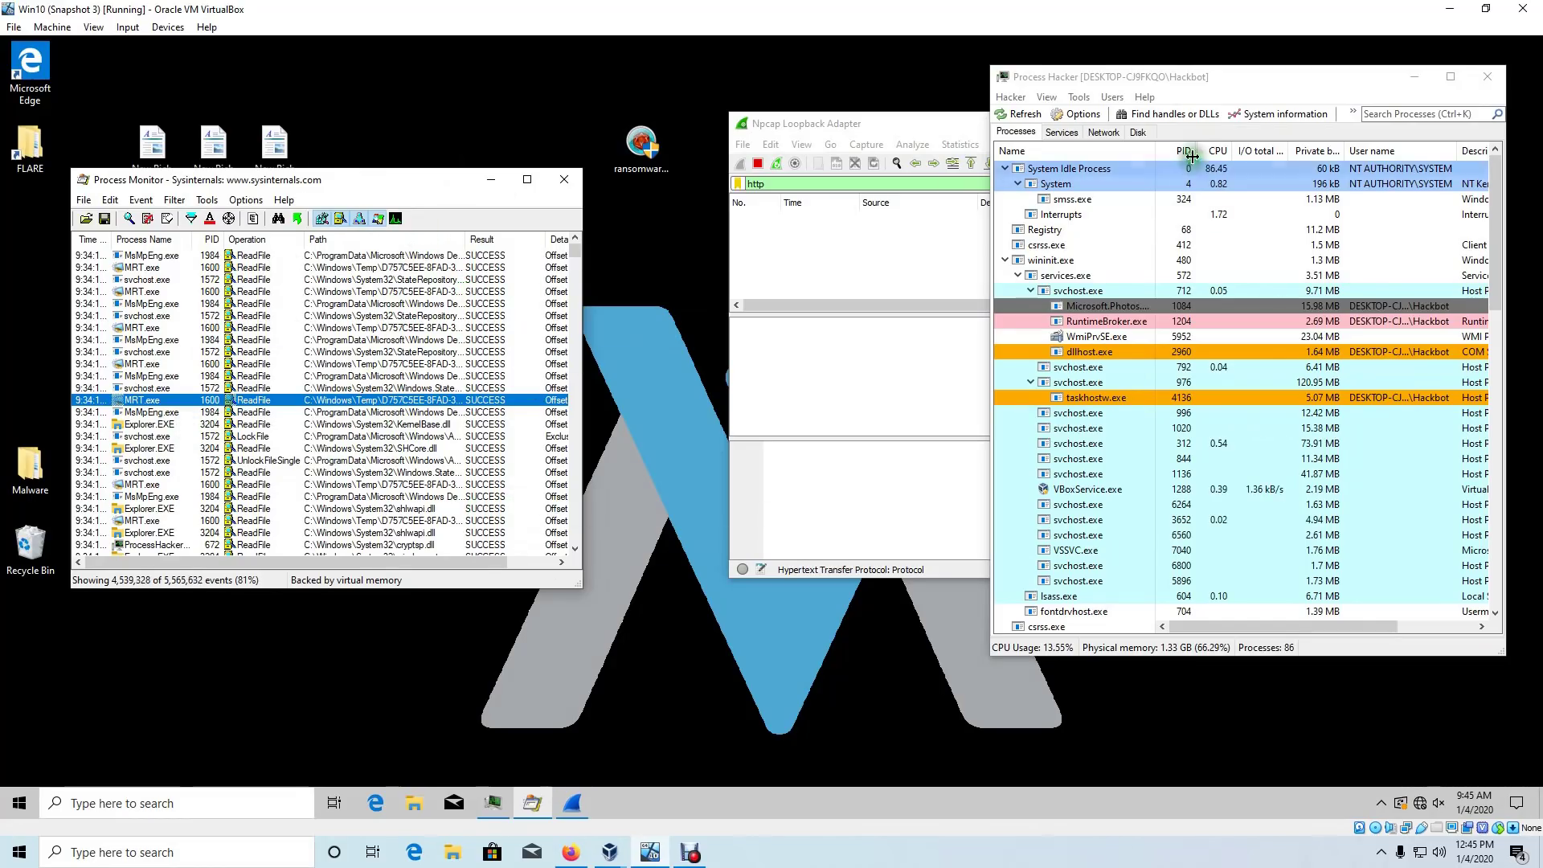
left_click(1158, 75)
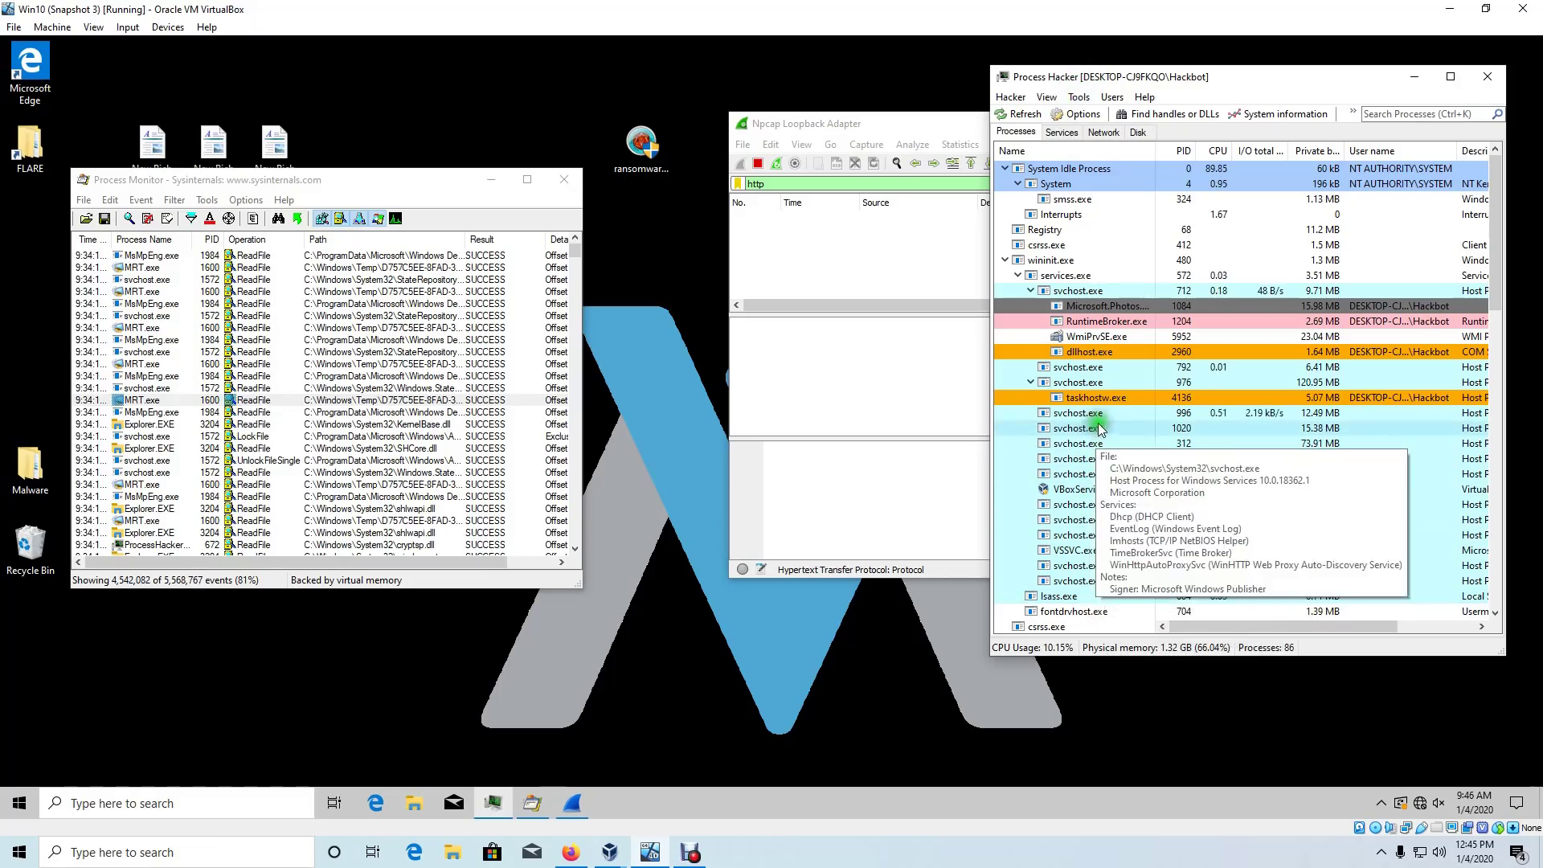
left_click(662, 157)
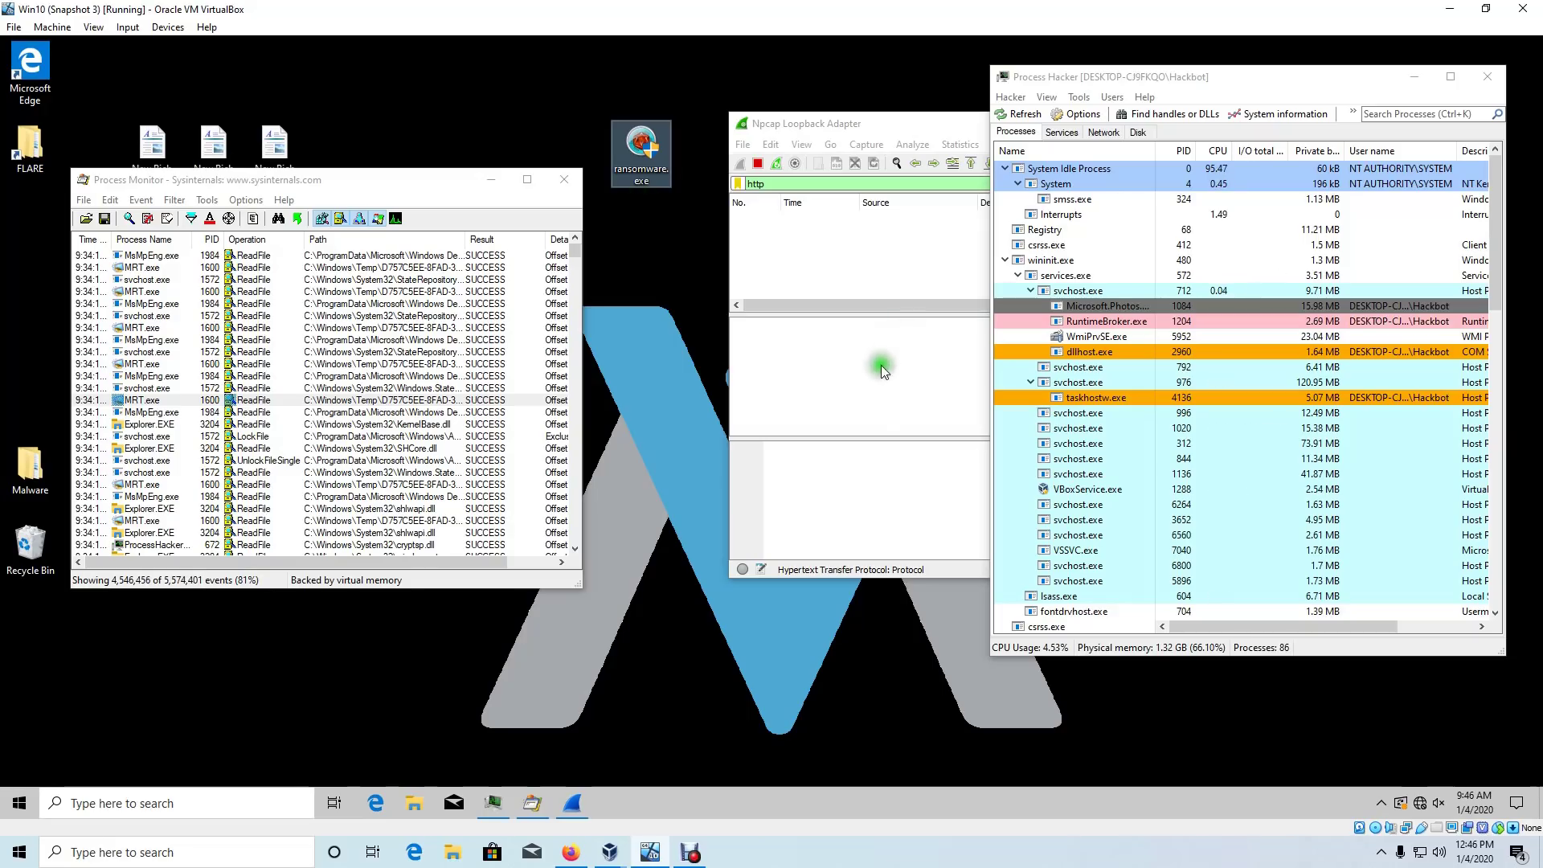
left_click(1449, 757)
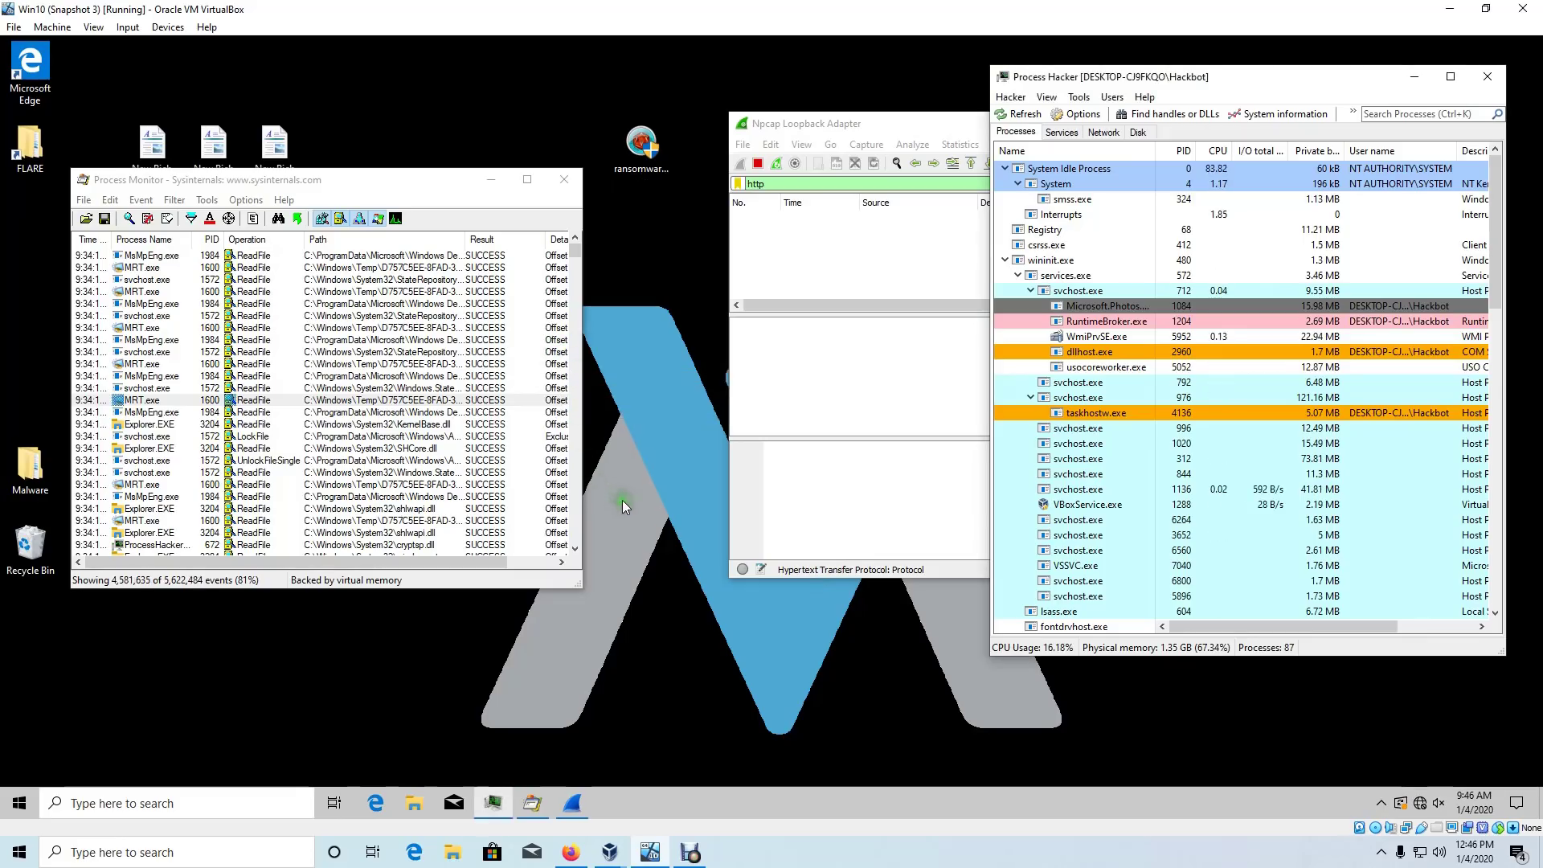
left_click(638, 139)
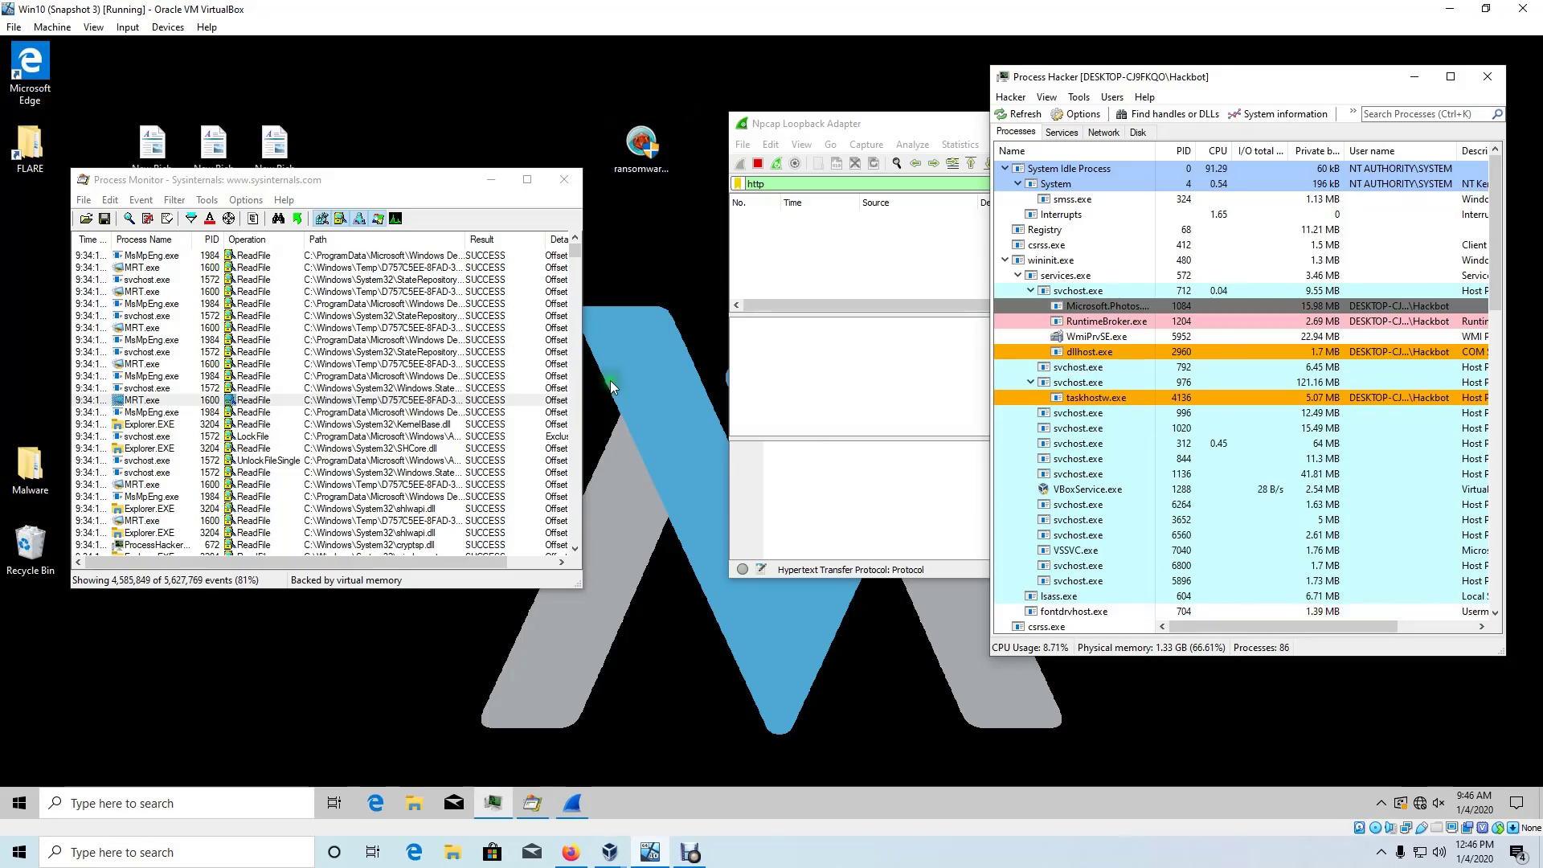
- Check the virtual machine's running processes in Task Manager and close it
left_click(648, 712)
right_click(667, 813)
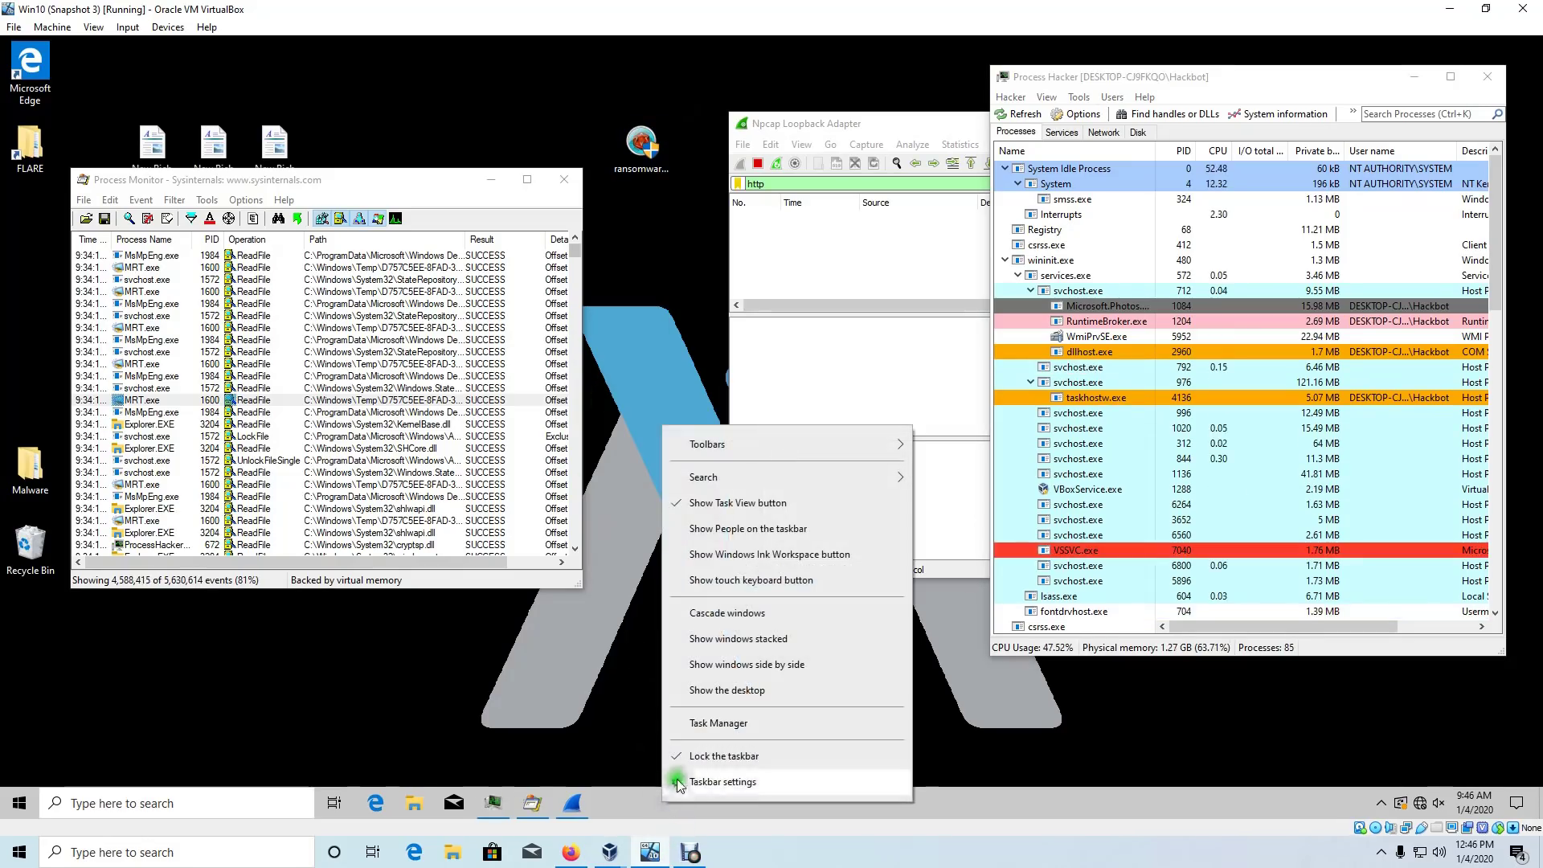
left_click(744, 723)
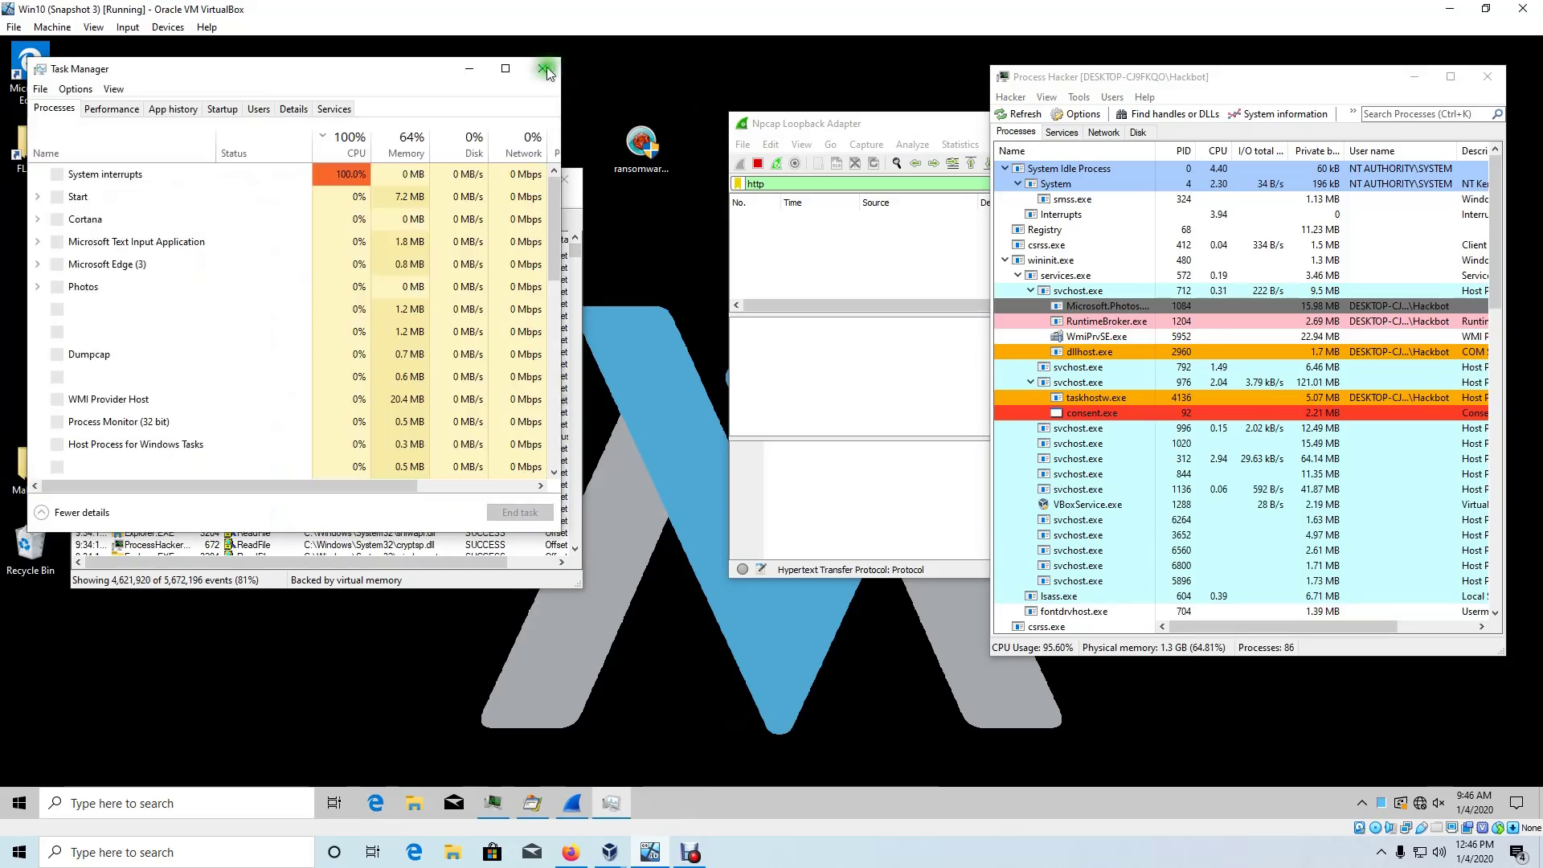
left_click(475, 108)
left_click_drag(455, 89, 908, 696)
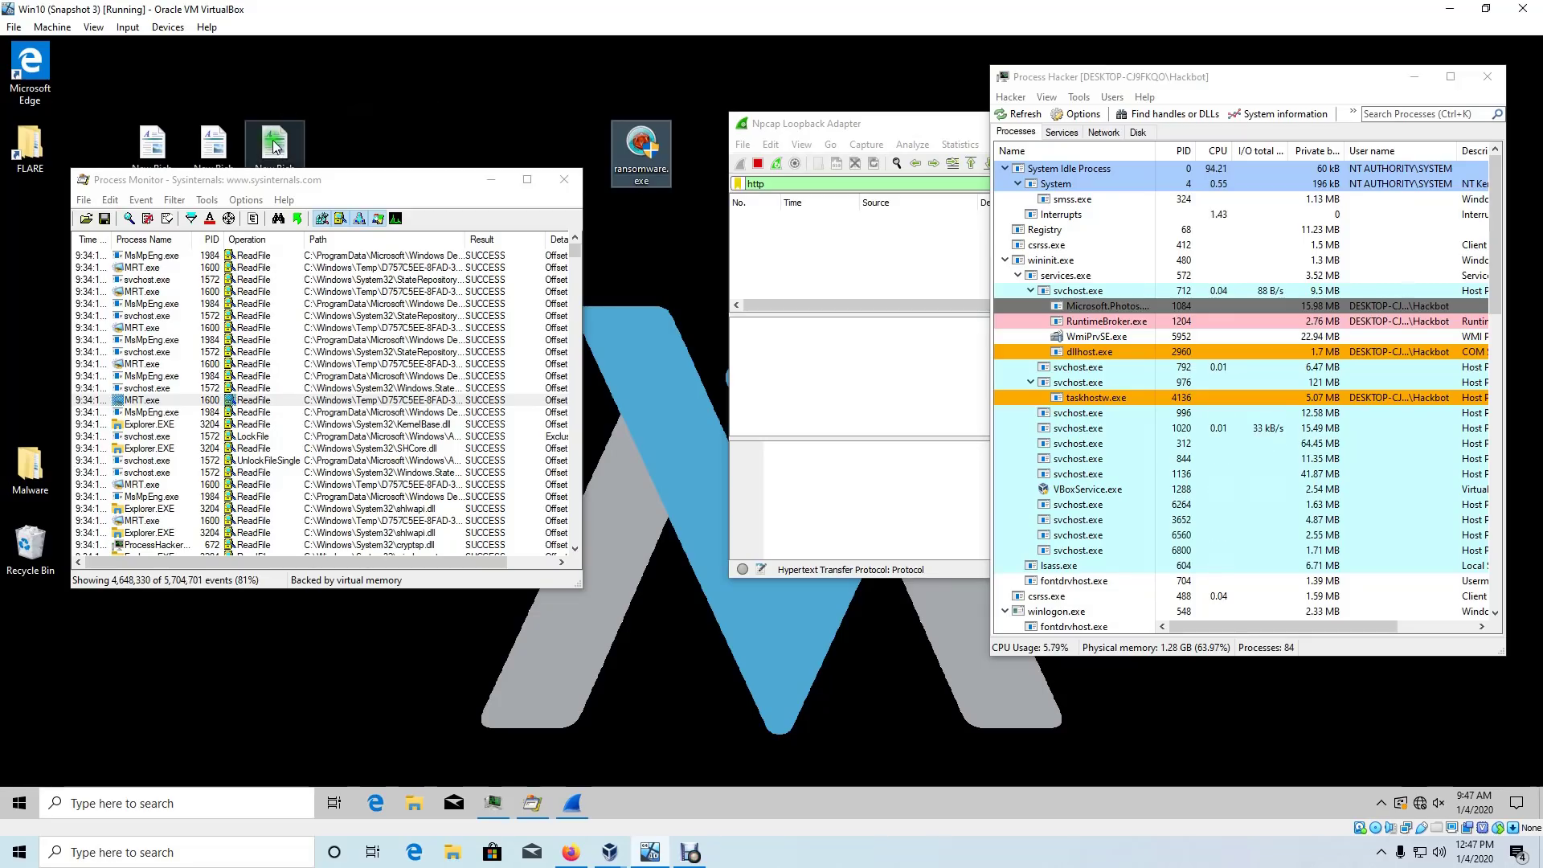
left_click(359, 114)
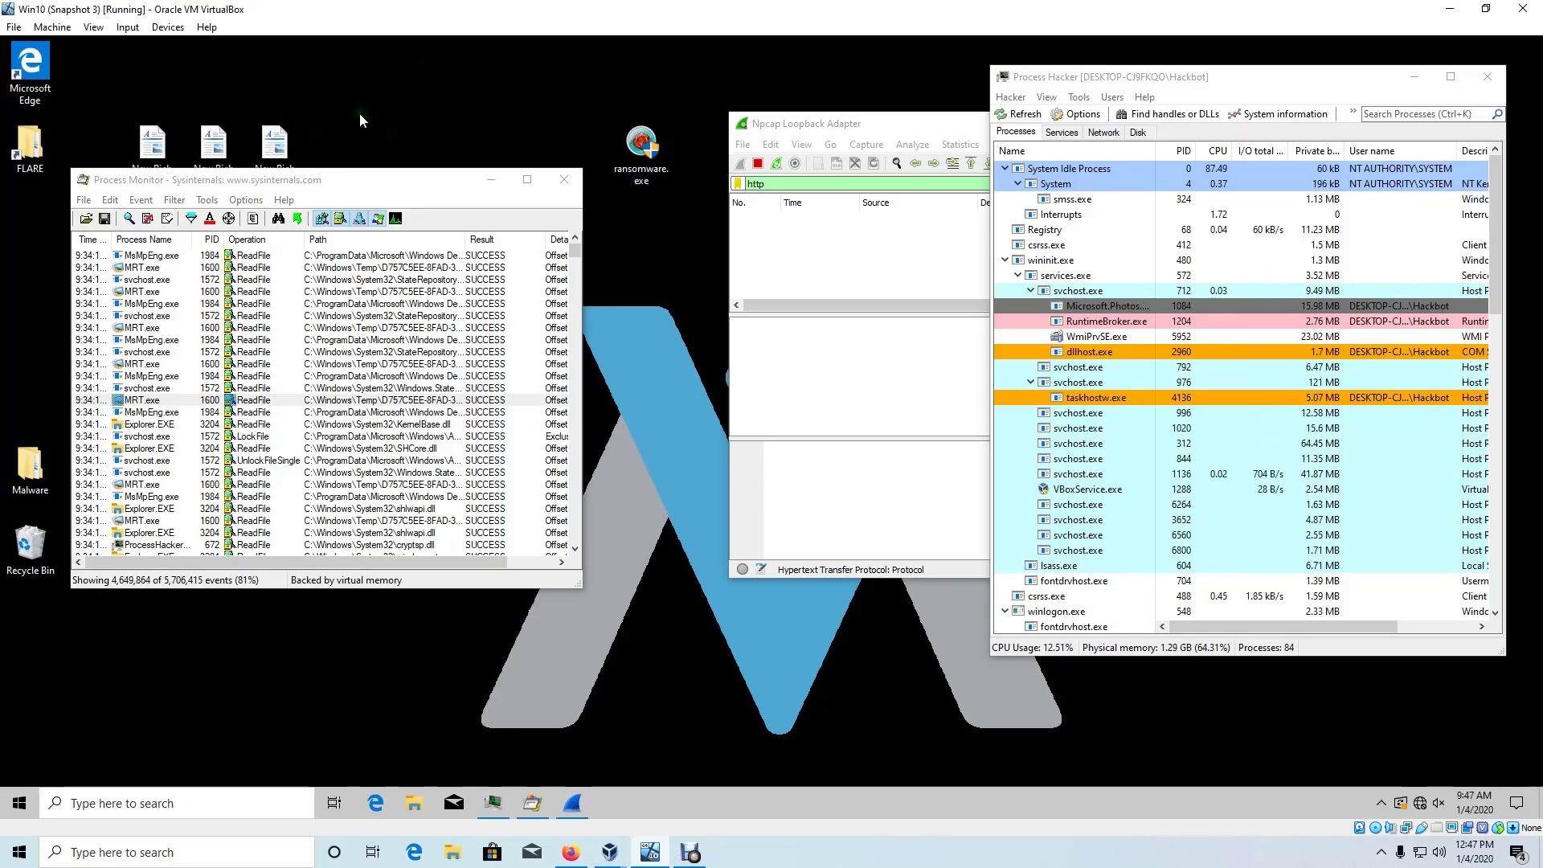
left_click_drag(728, 422, 393, 85)
left_click(393, 86)
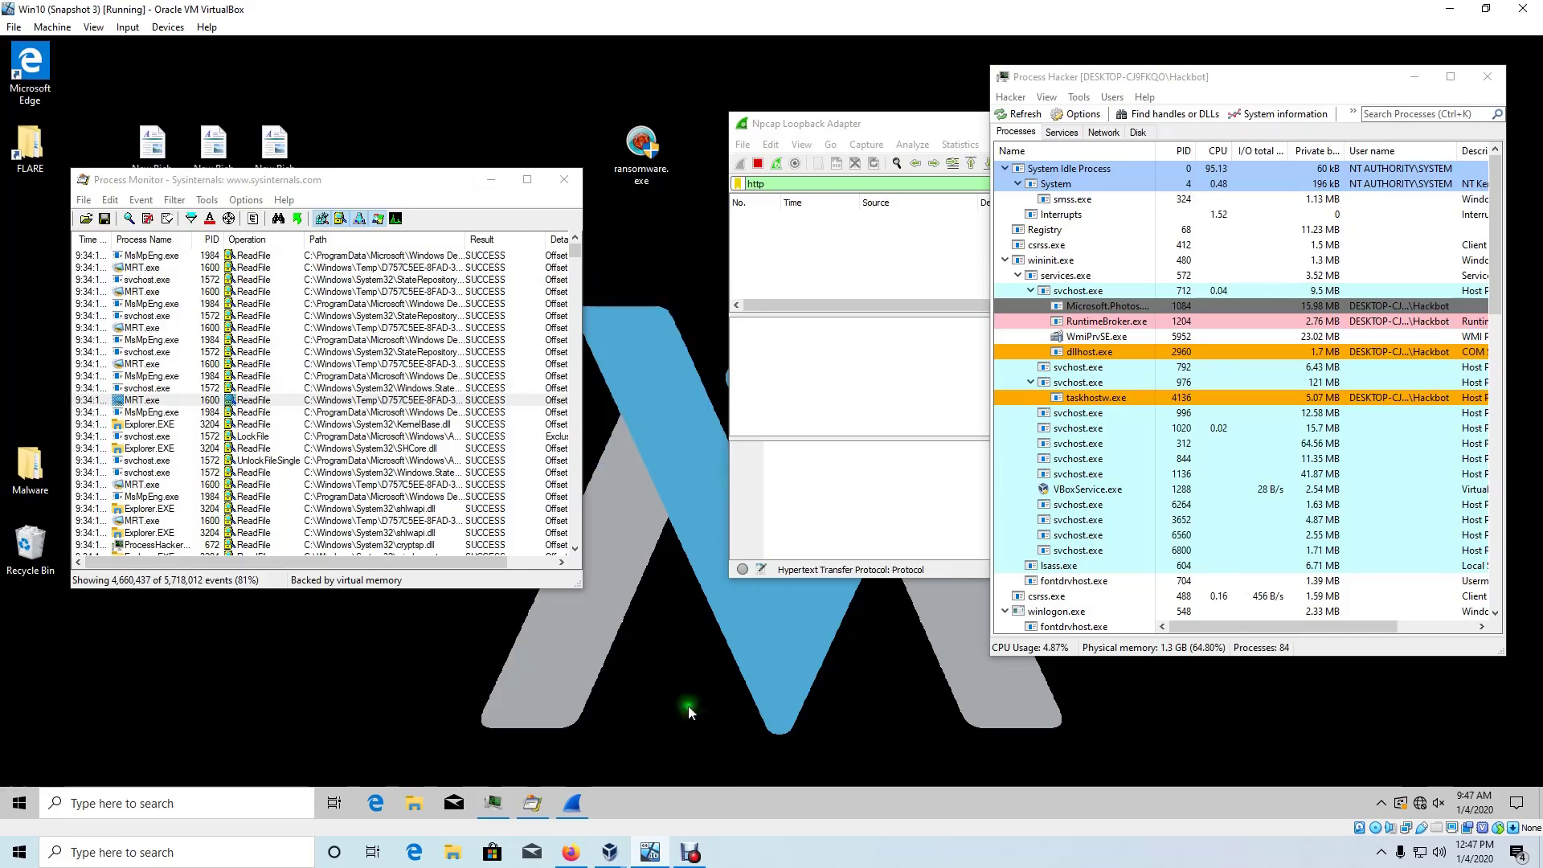
- Enlarge the Process Monitor window until its Detail column fits, and place it below the rich text documents on the desktop
left_click_drag(576, 589, 689, 671)
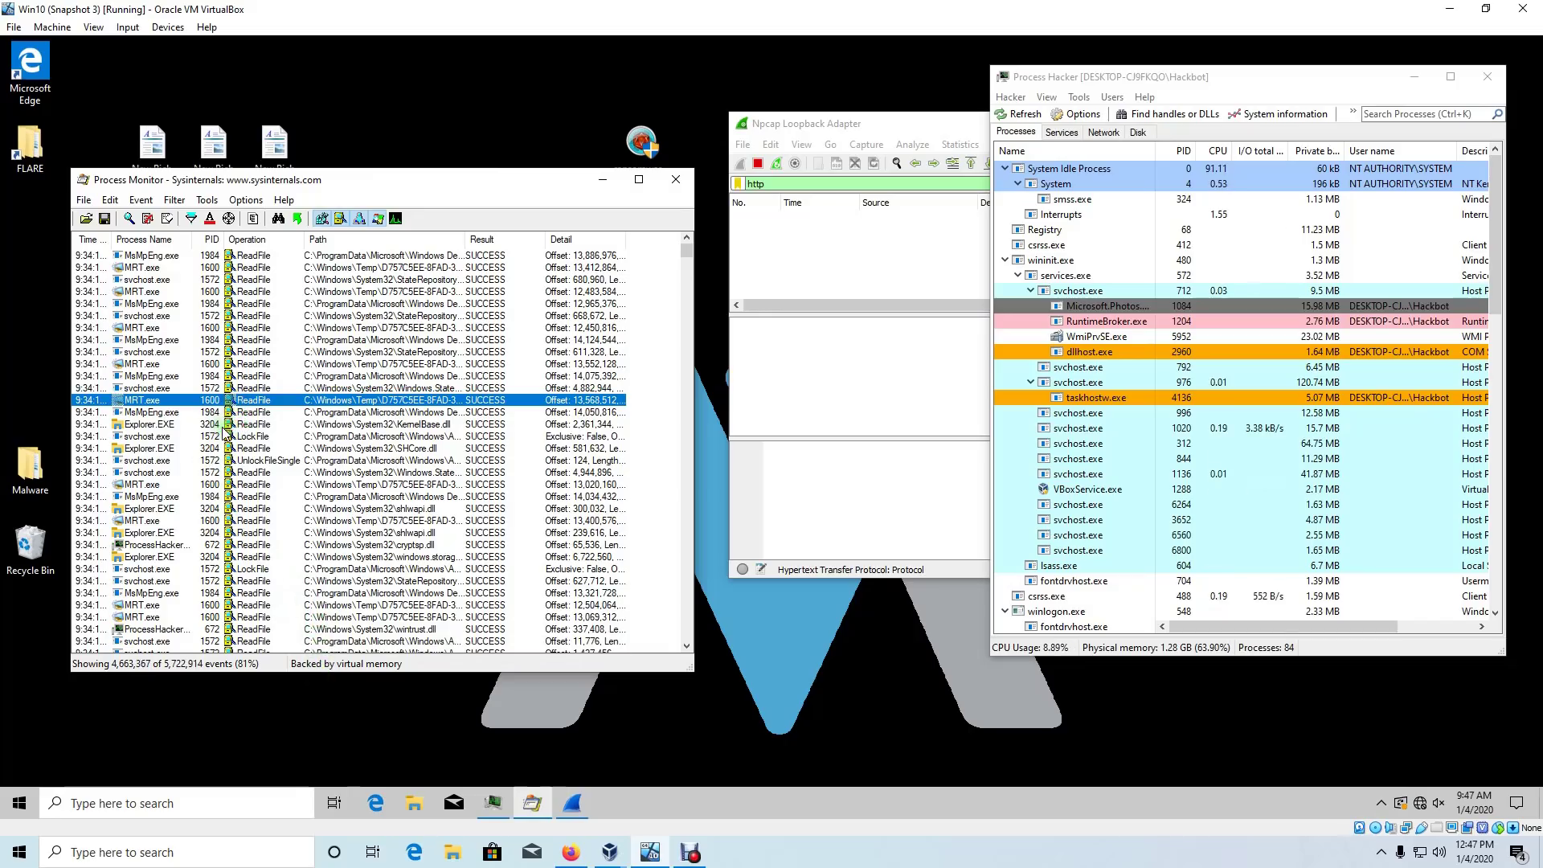
left_click_drag(361, 179, 100, 115)
left_click(337, 197)
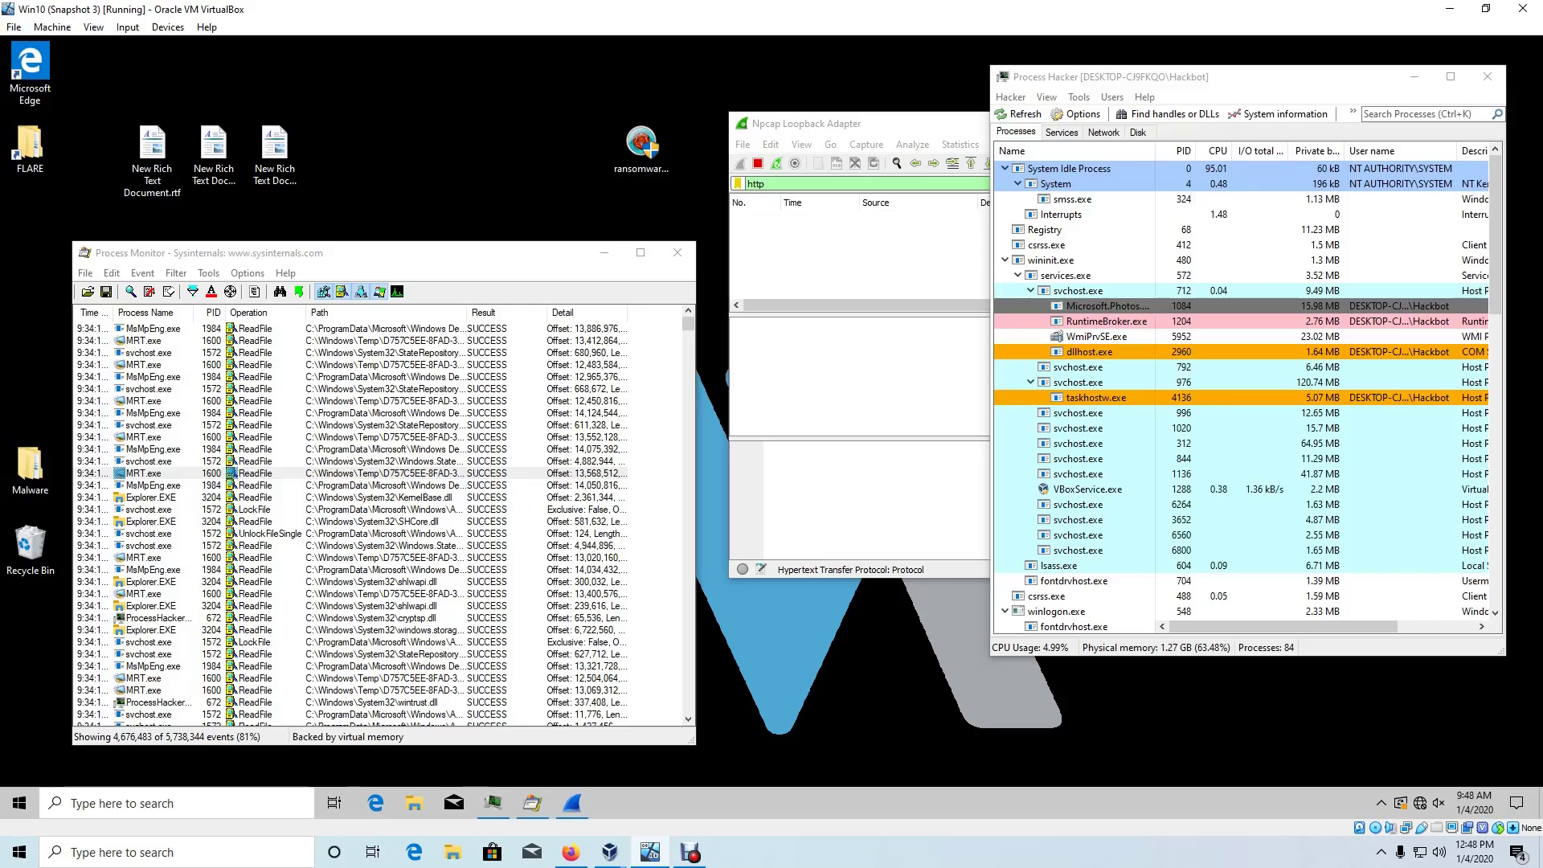
left_click_drag(331, 251, 342, 231)
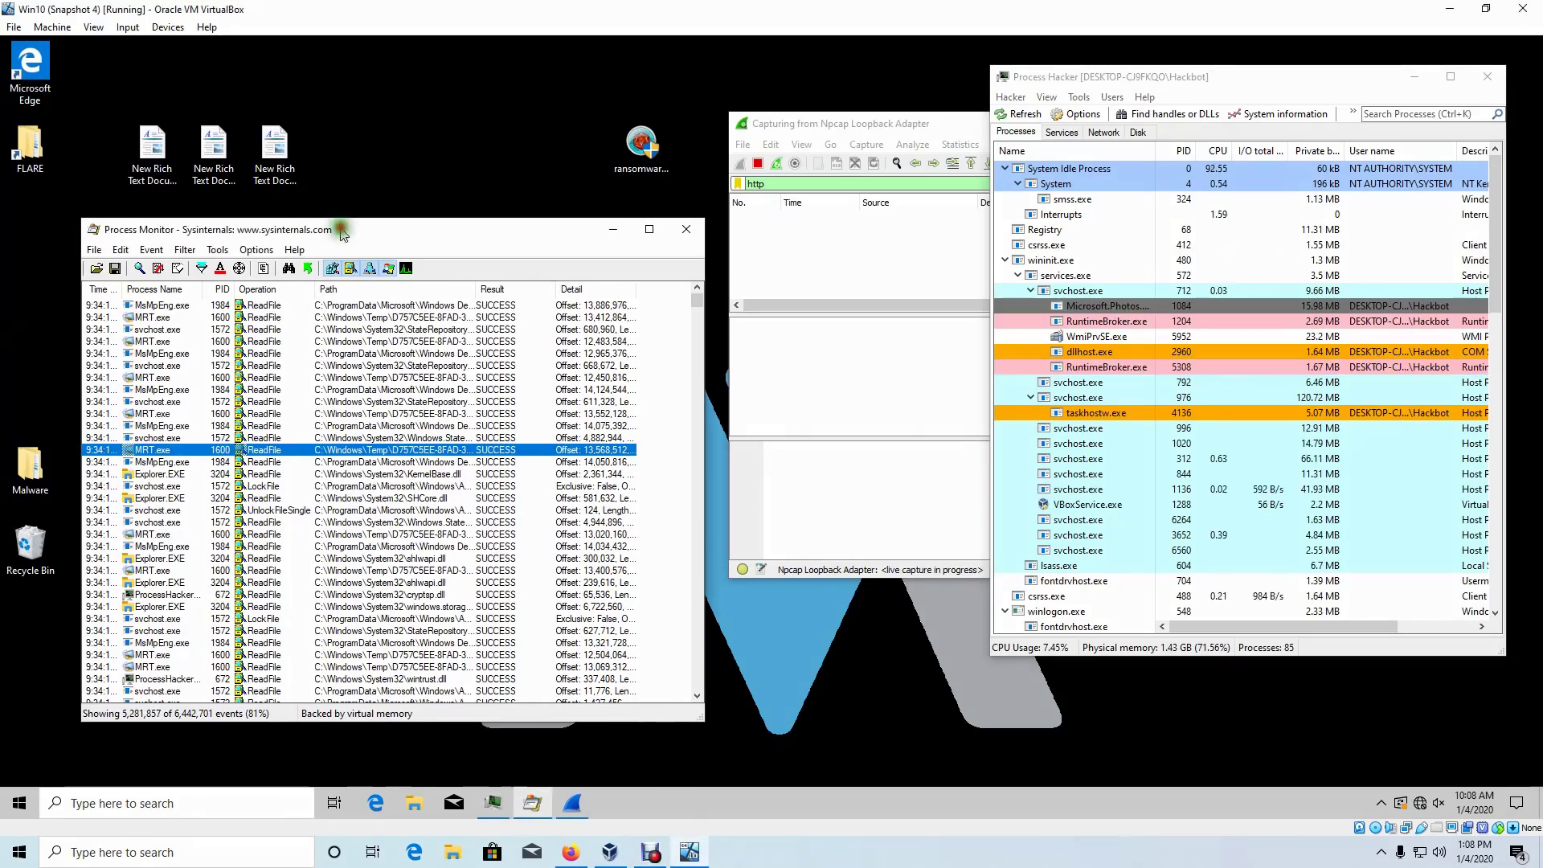
- Add and apply a Process Monitor filter that includes only events whose Process Name is ransomware.exe
left_click(190, 249)
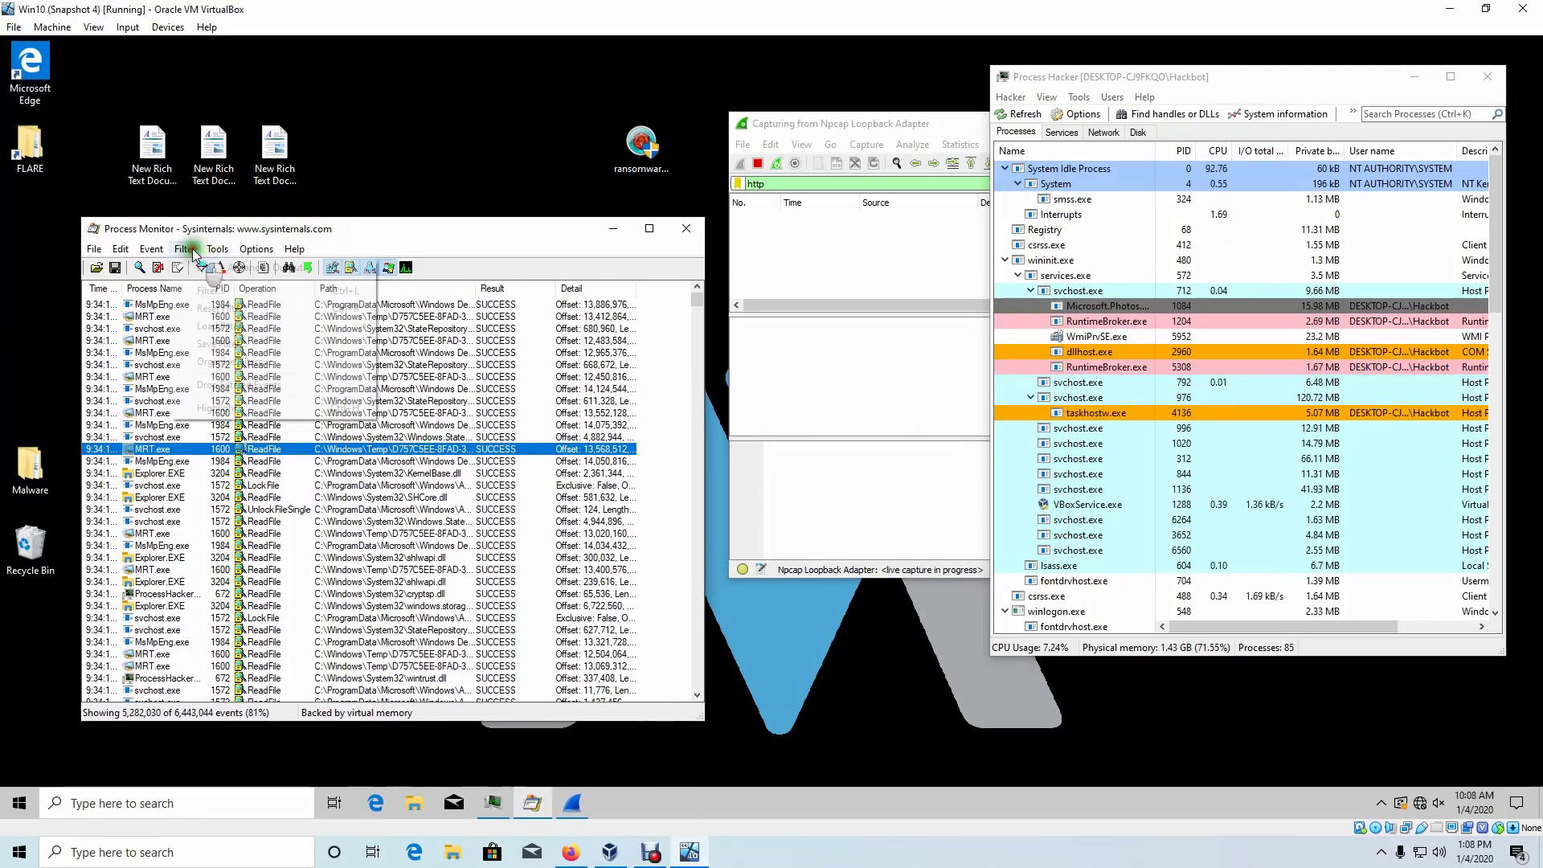
left_click(233, 291)
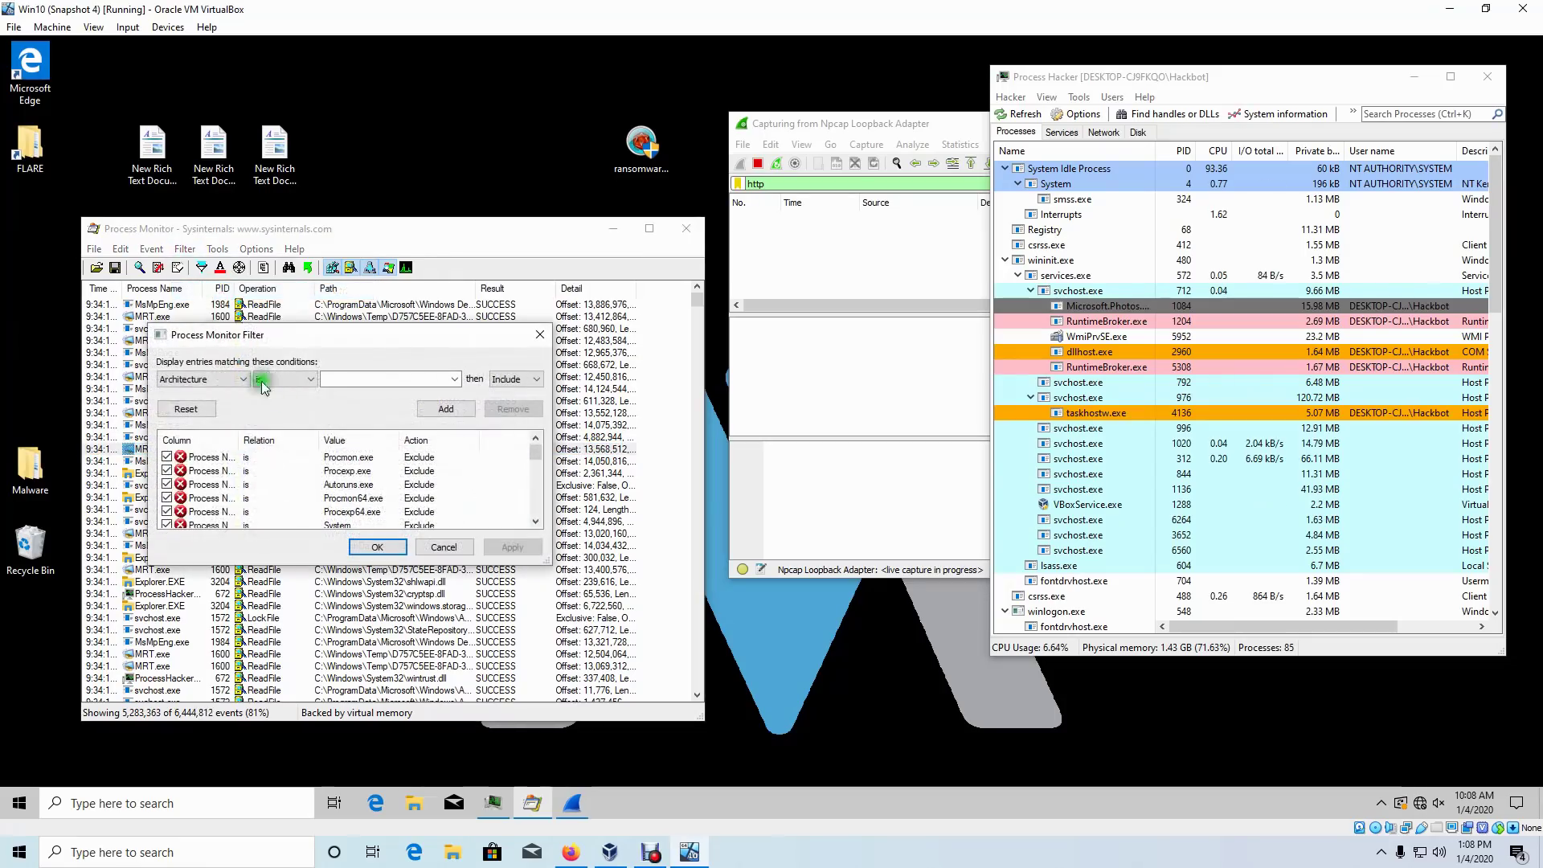
left_click(233, 379)
left_click(220, 571)
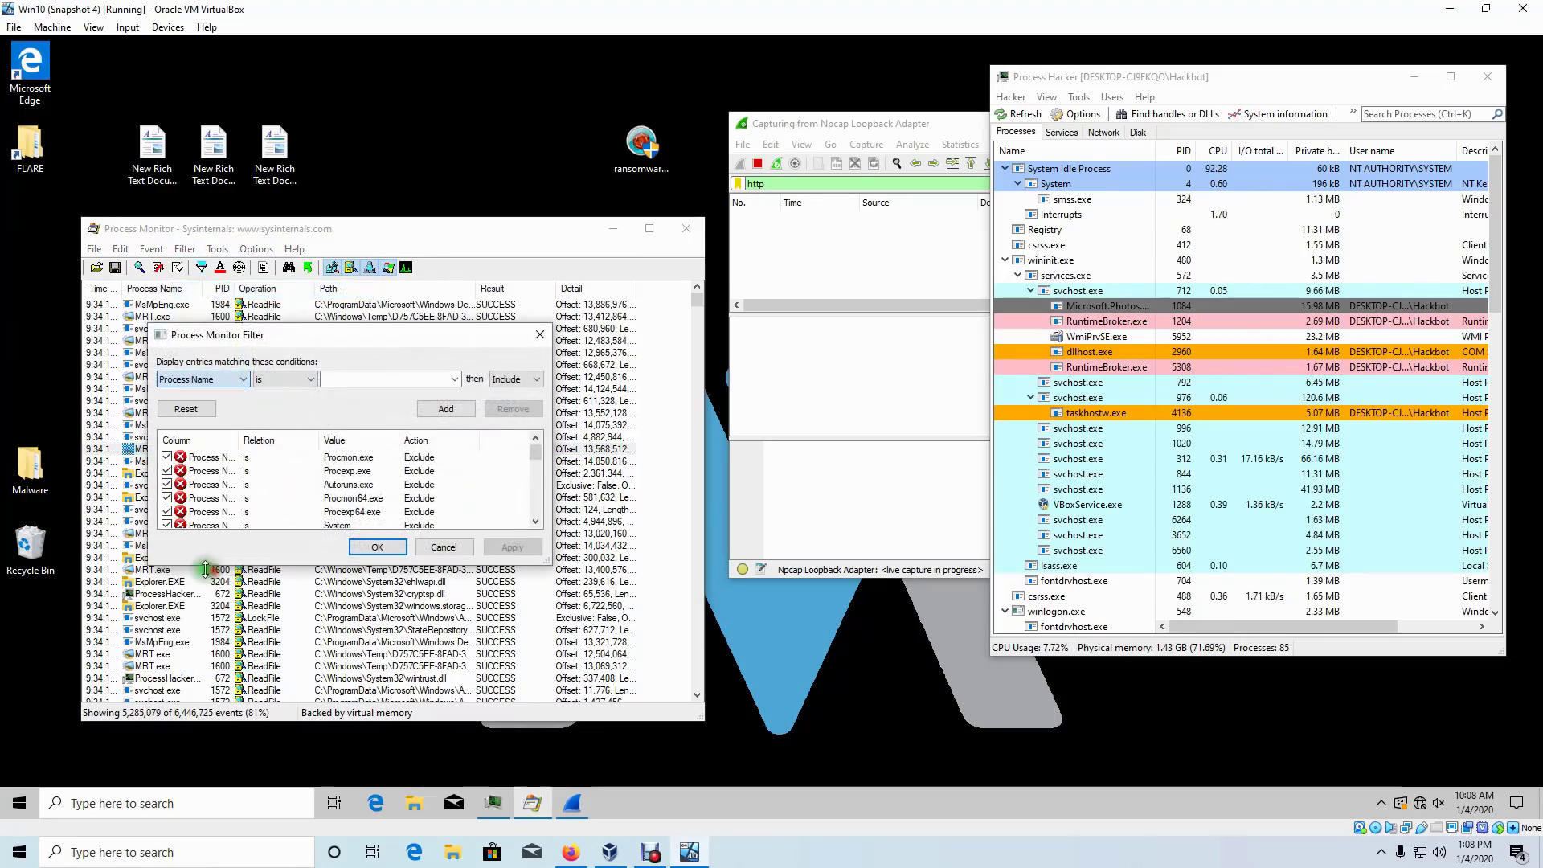
left_click(355, 379)
type("ran")
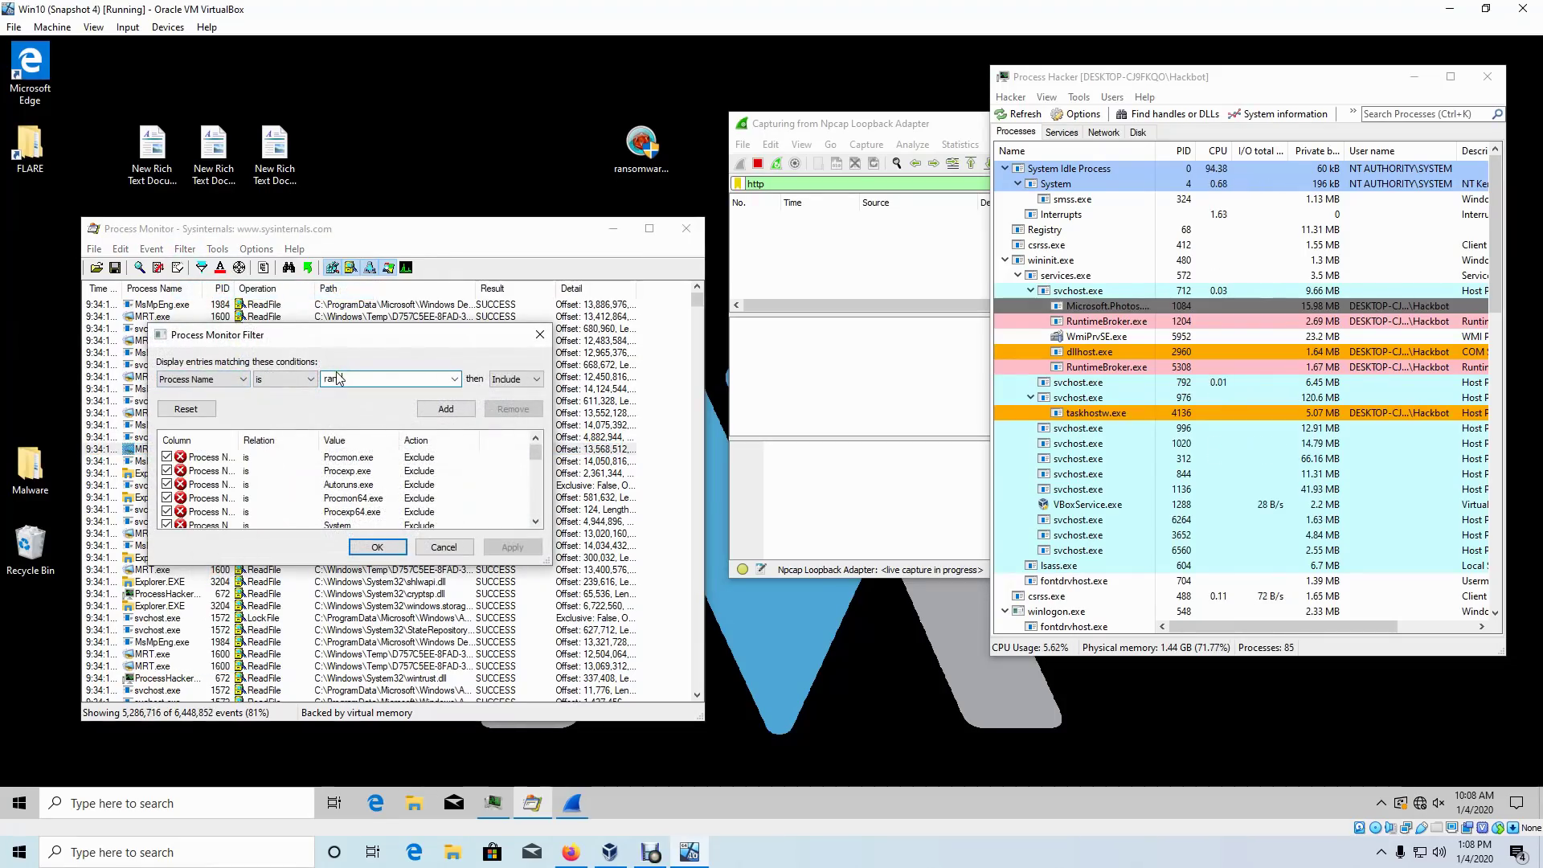
type("somware.exe")
left_click(446, 409)
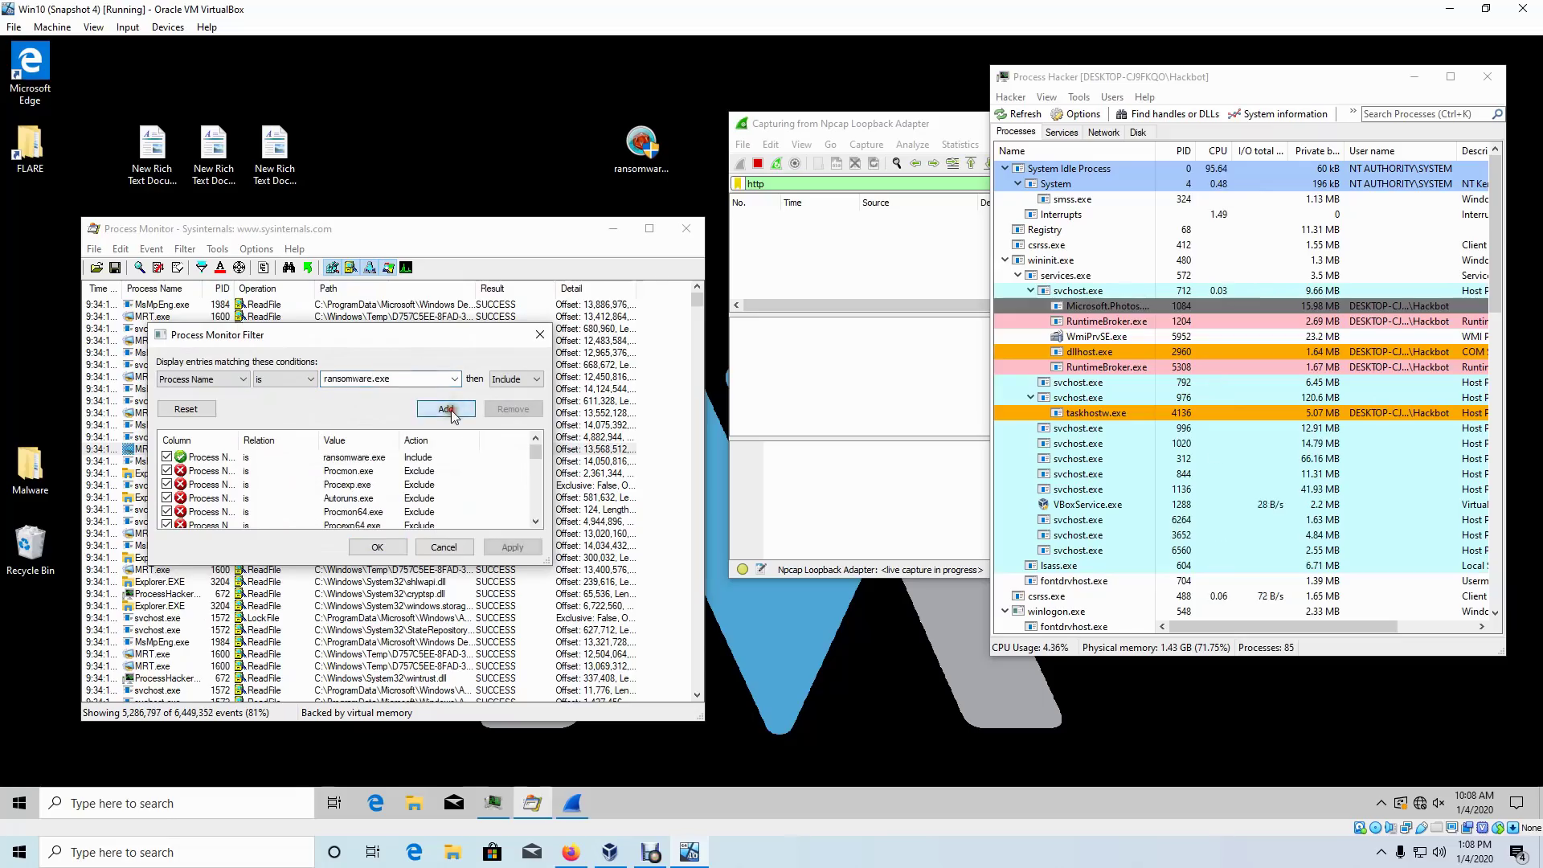
left_click(512, 547)
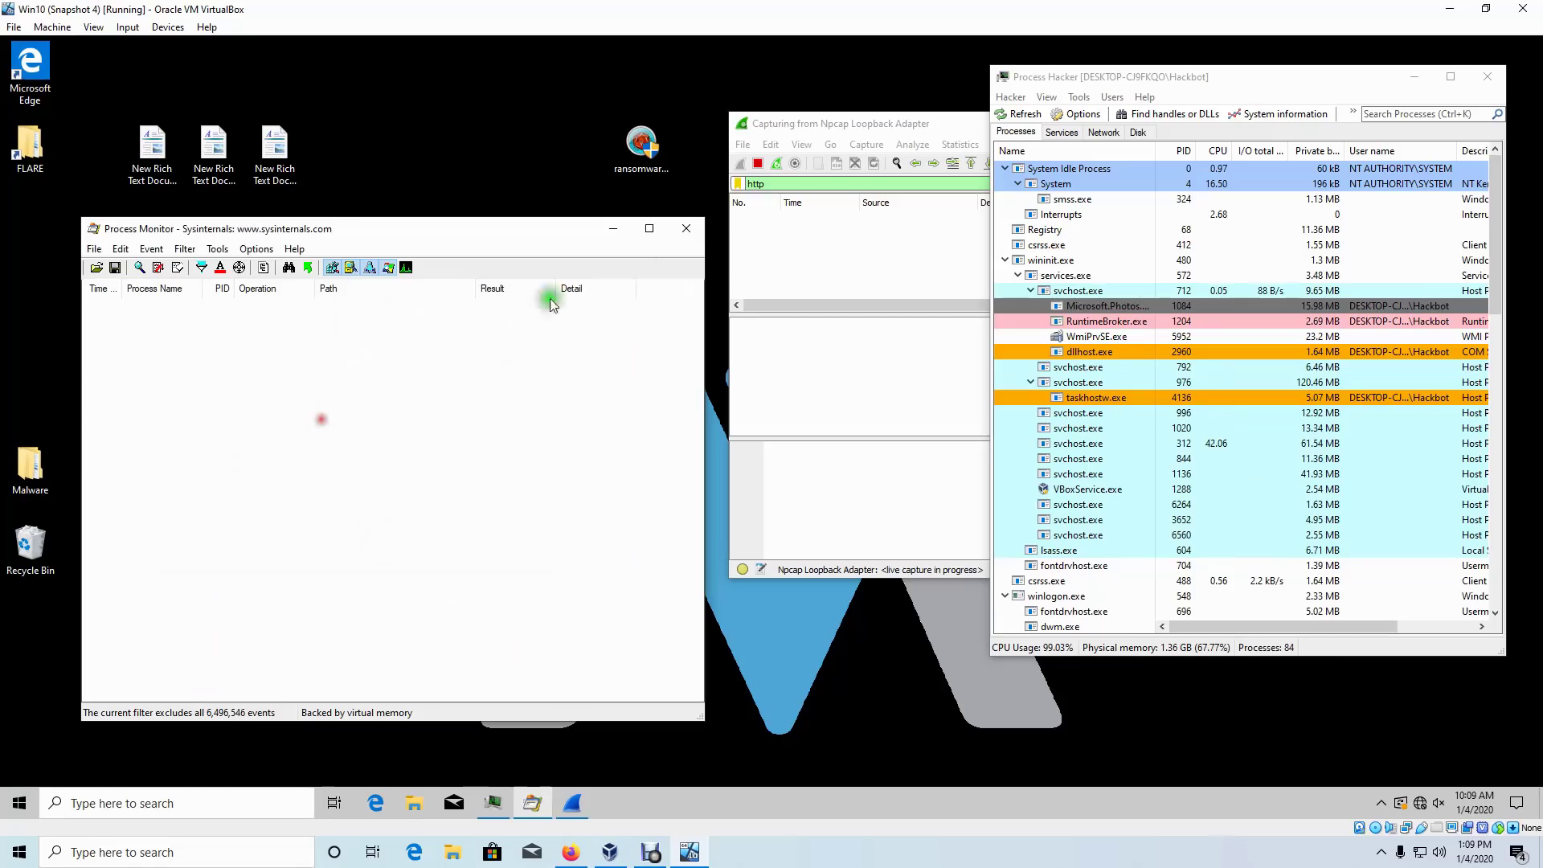
- Launch ransomware.exe from the virtual machine's desktop and allow it to run despite the SmartScreen prompt
left_click(656, 161)
left_click(514, 384)
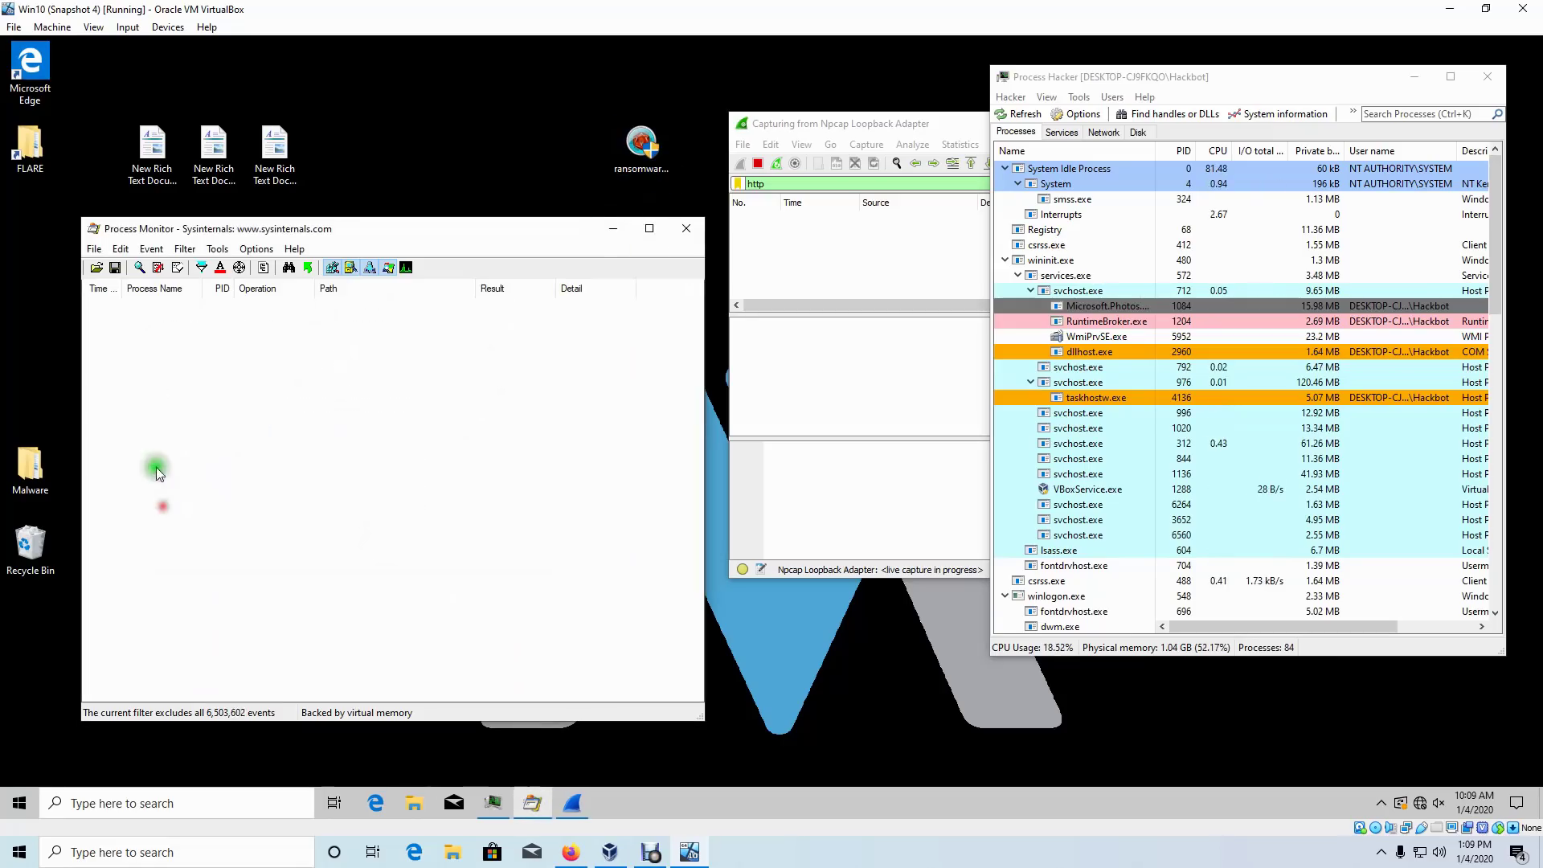
double_click(639, 152)
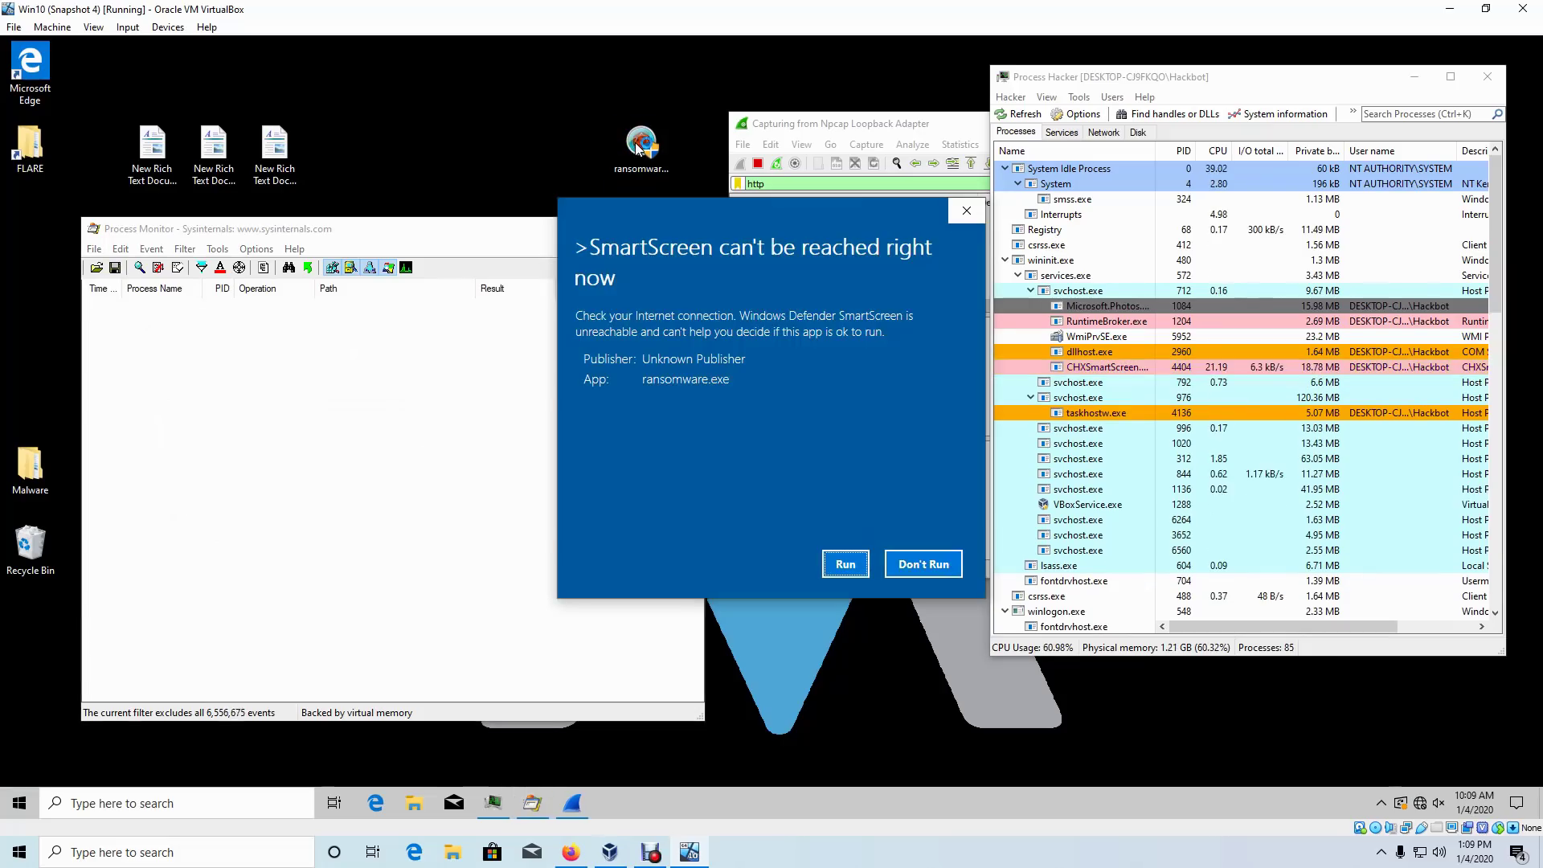
left_click(845, 565)
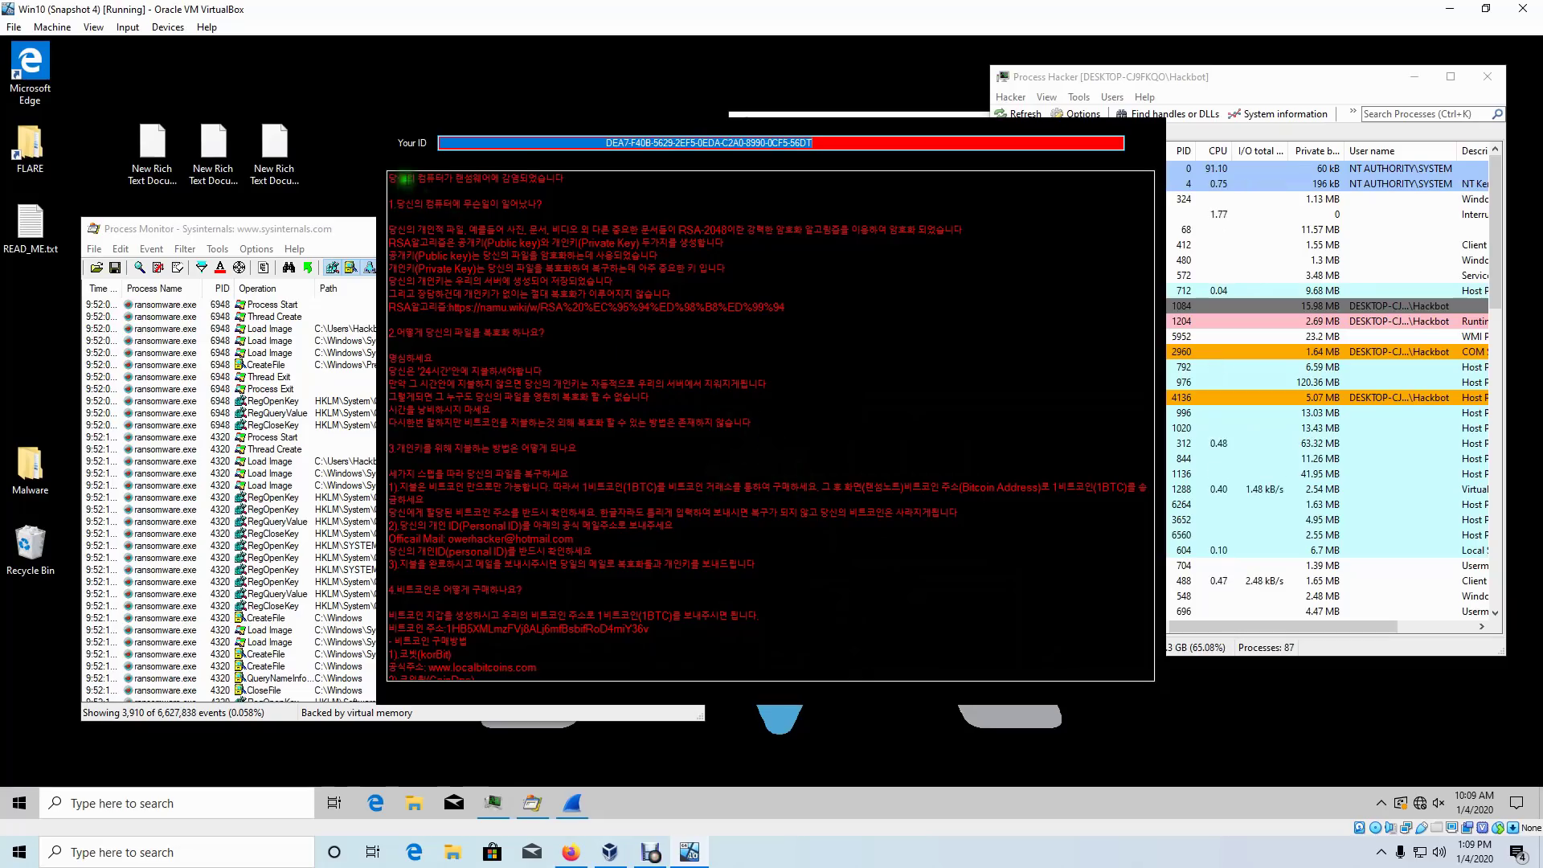
- Examine the opening line of the ransom note and locate the ransomware.exe process in Process Hacker's process list
left_click_drag(406, 178, 532, 178)
left_click(567, 177)
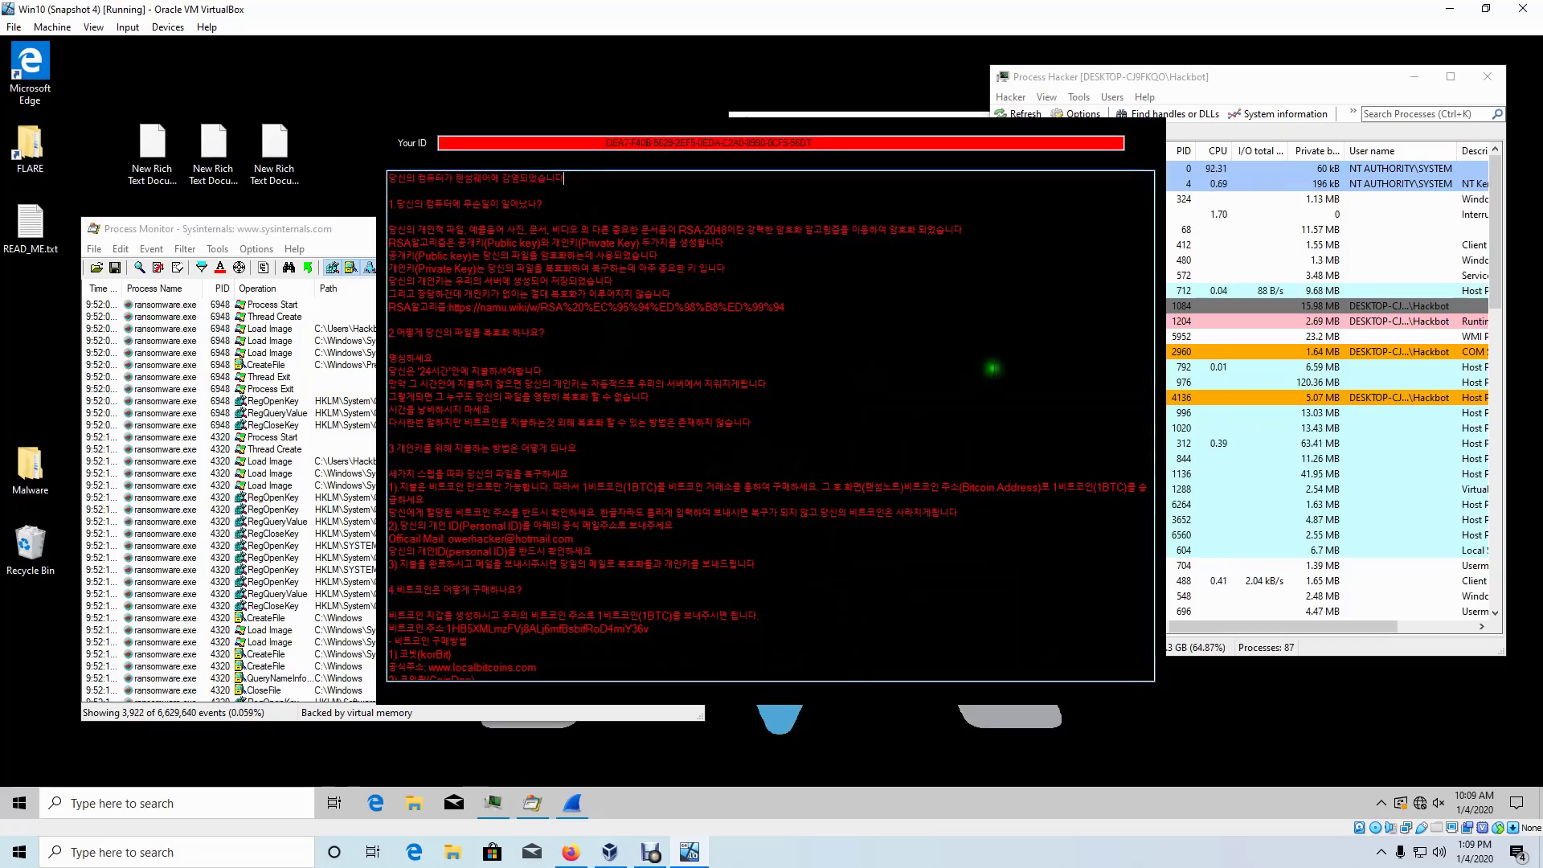
left_click(1338, 74)
scroll(1187, 368, "down", 10)
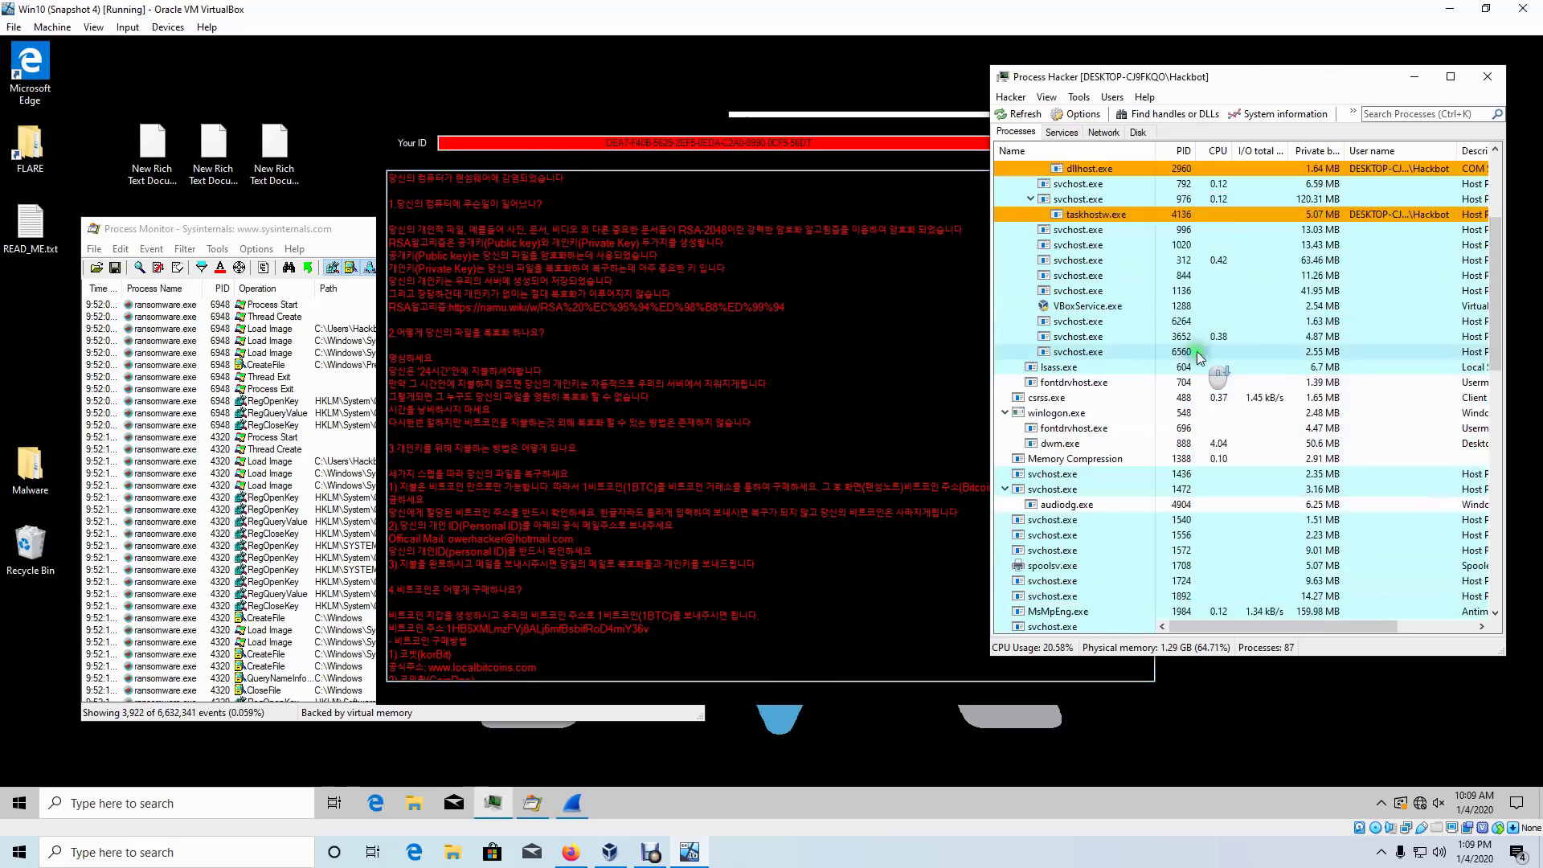
scroll(1187, 368, "down", 4)
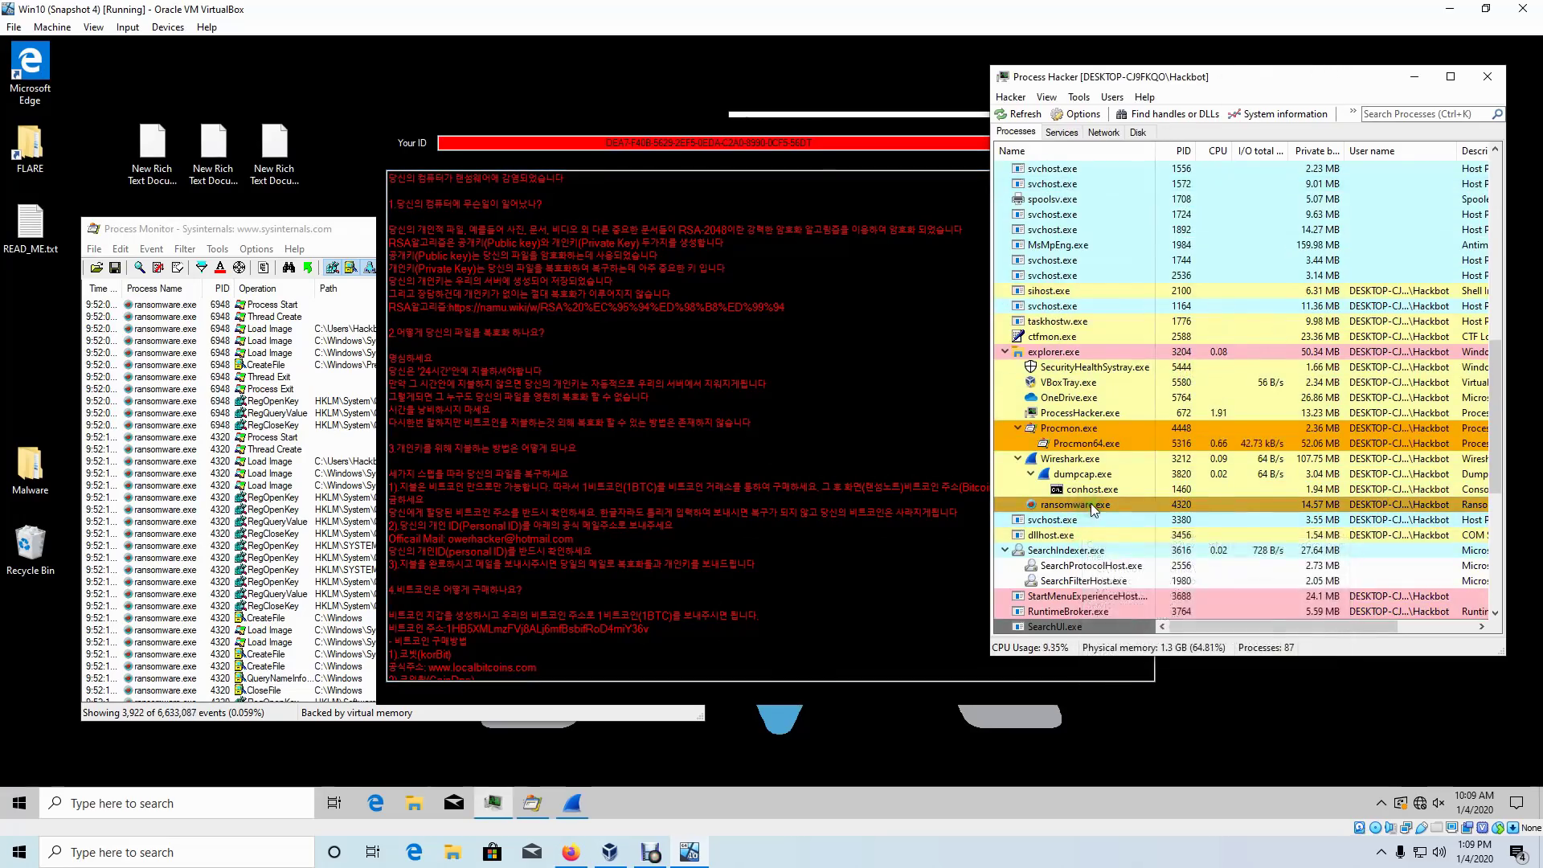
scroll(1236, 632, "down", 1)
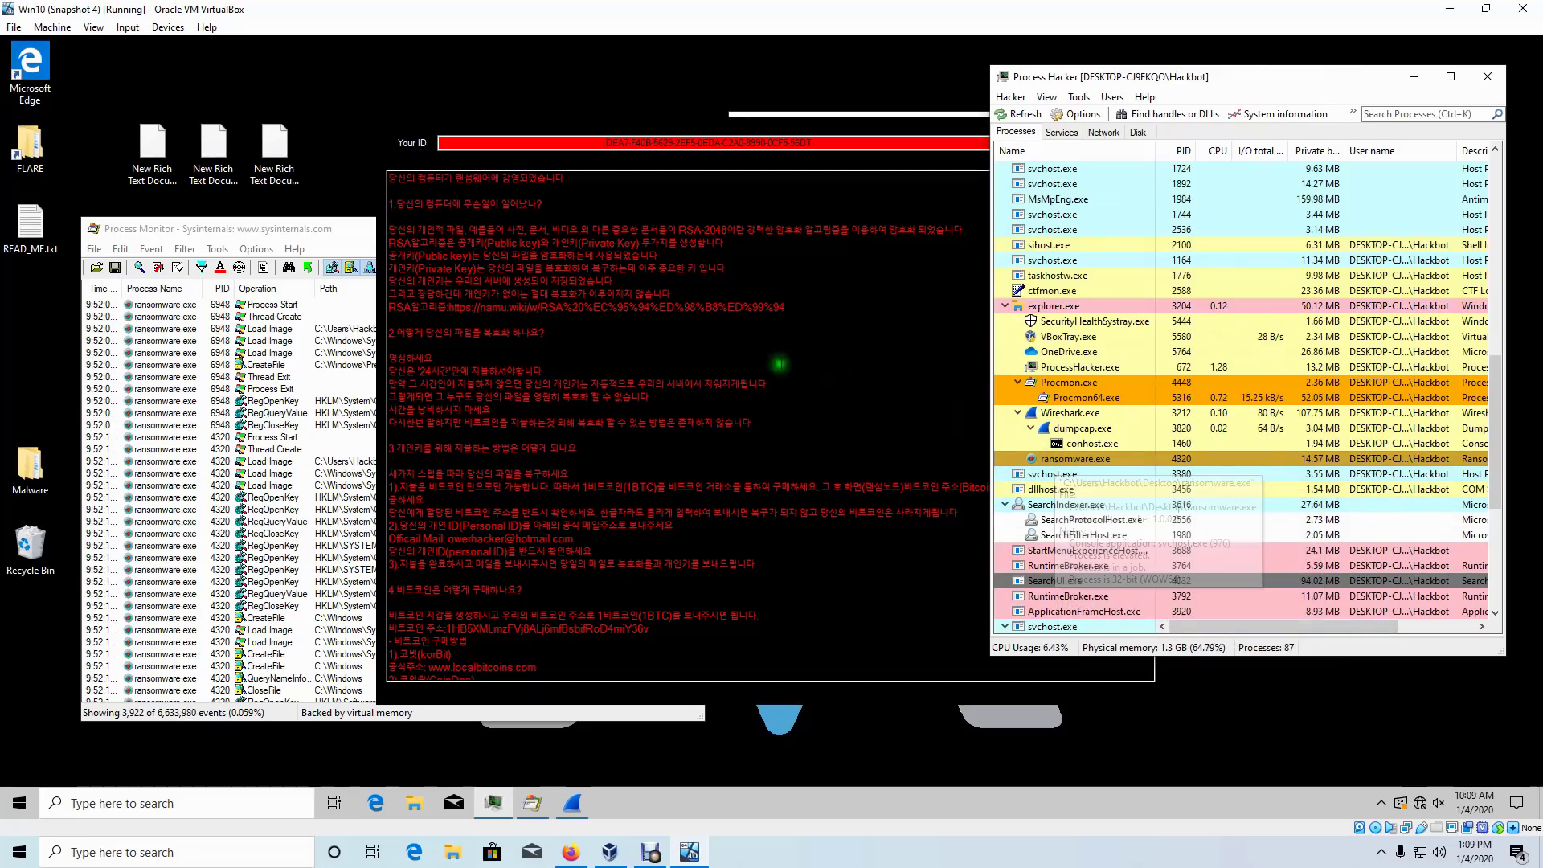
- Check the live Wireshark capture for HTTP traffic and return to the ransom note
left_click(876, 163)
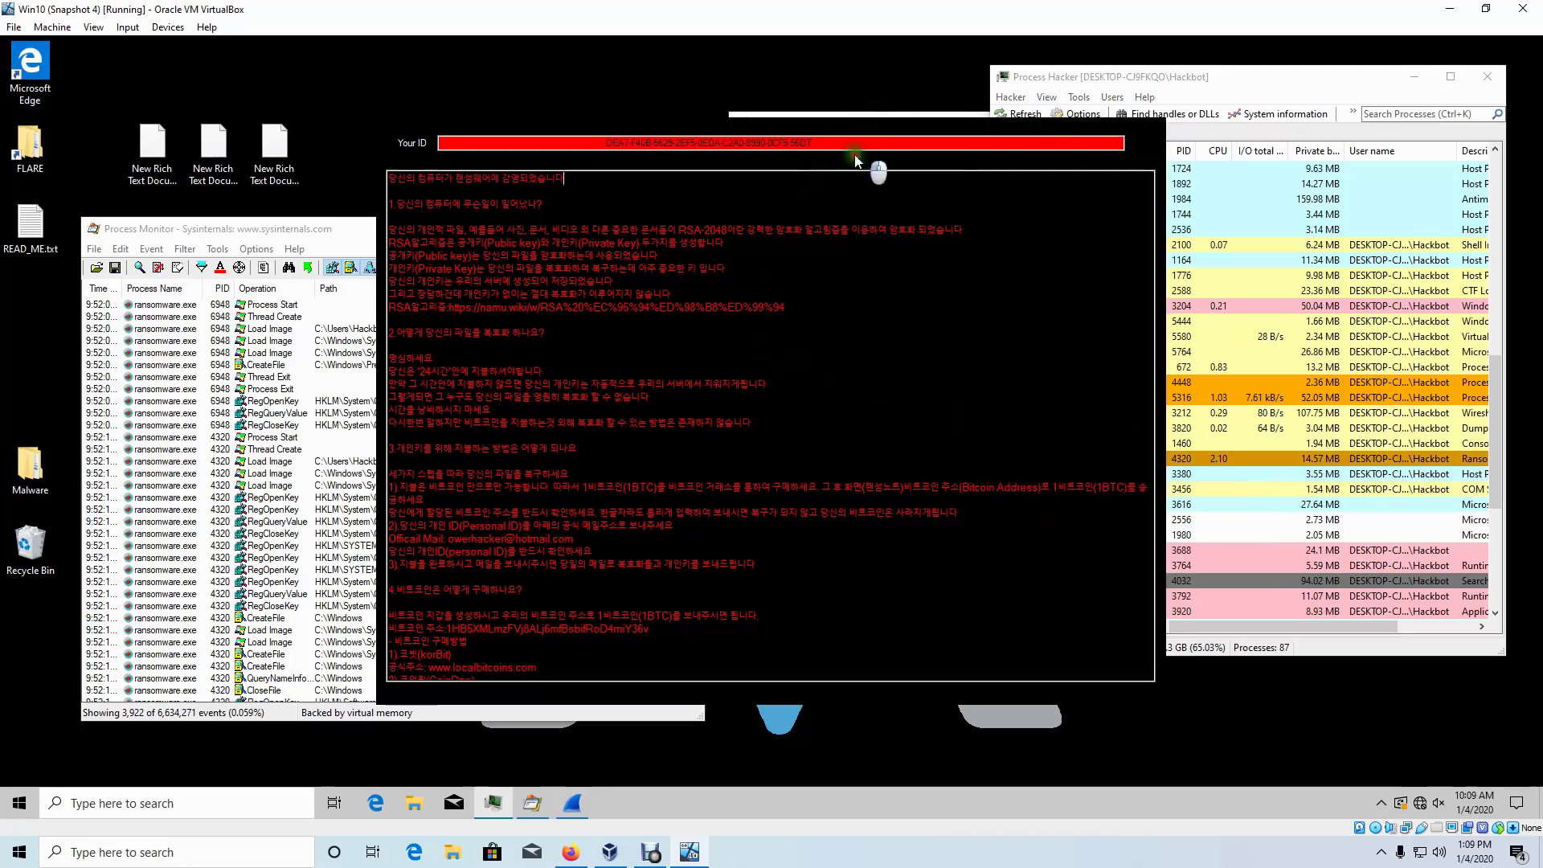
left_click(843, 115)
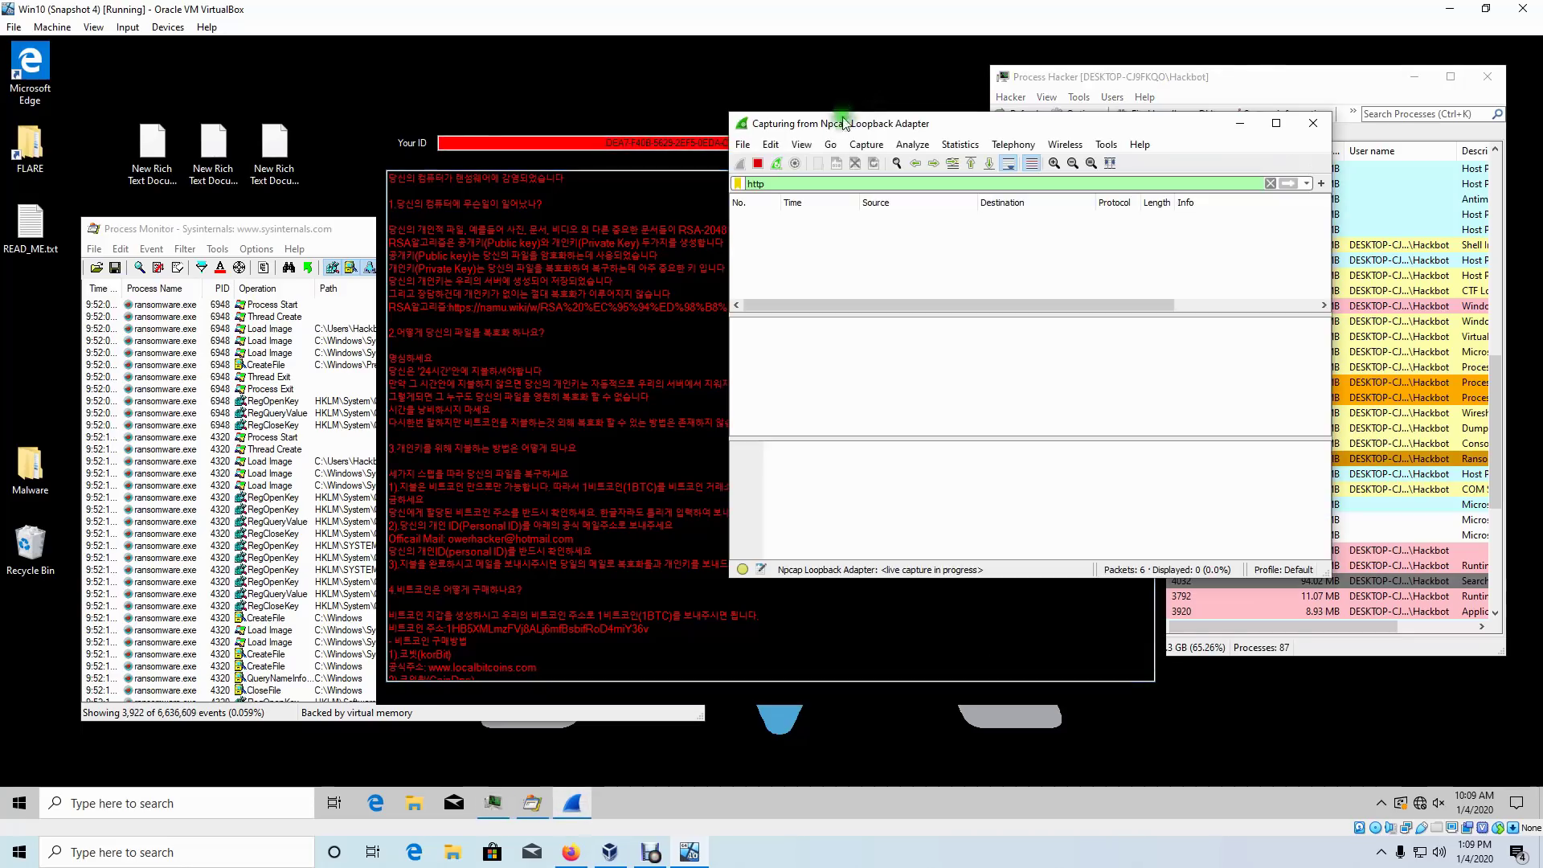
left_click(519, 132)
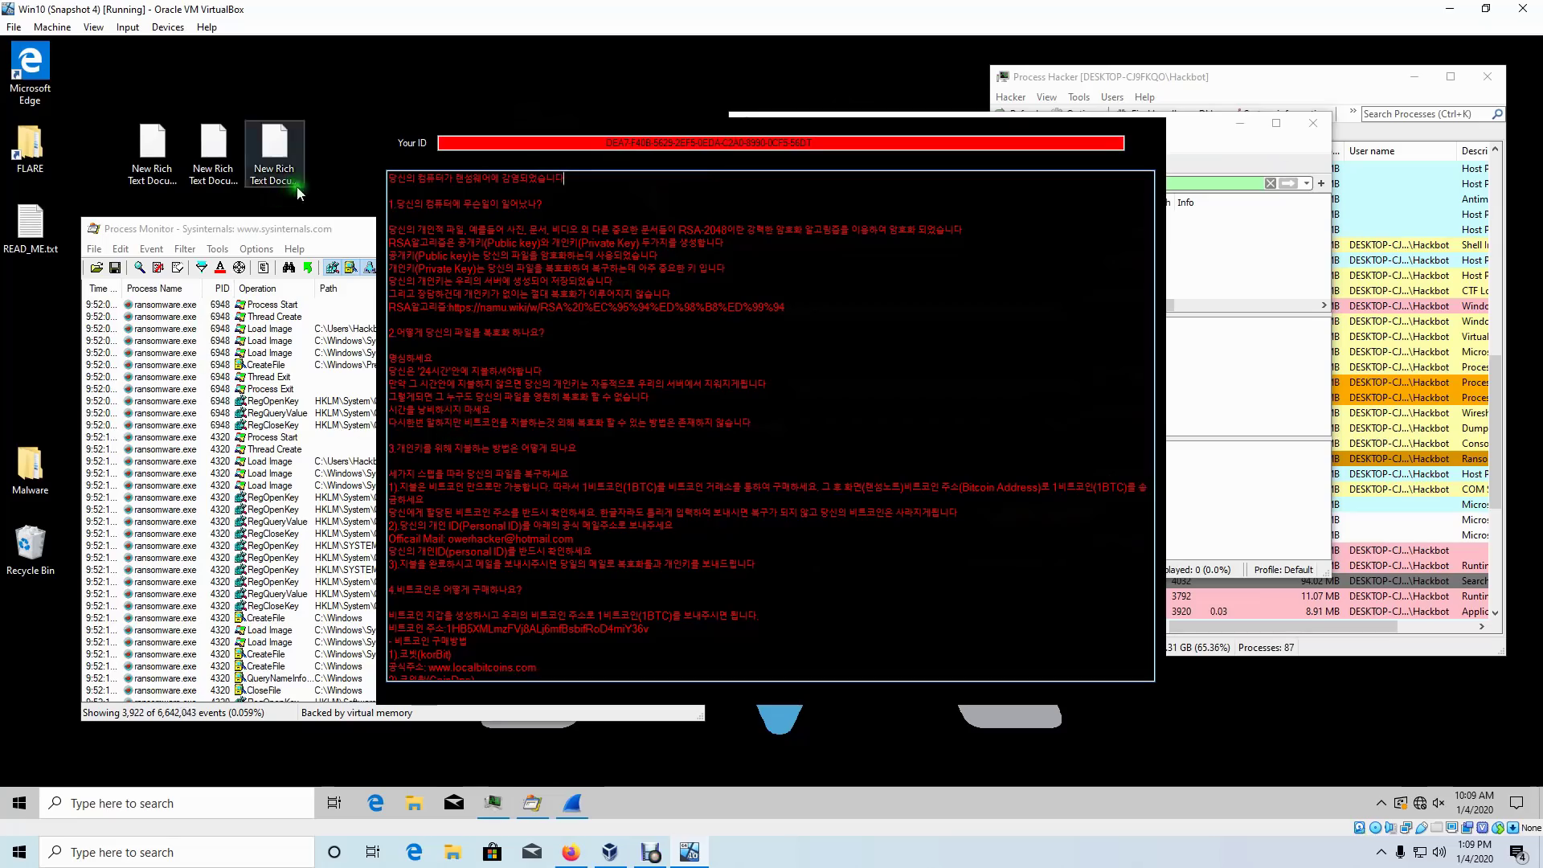
- Examine the first registry, file and image-load events recorded for ransomware.exe in Process Monitor
left_click(302, 232)
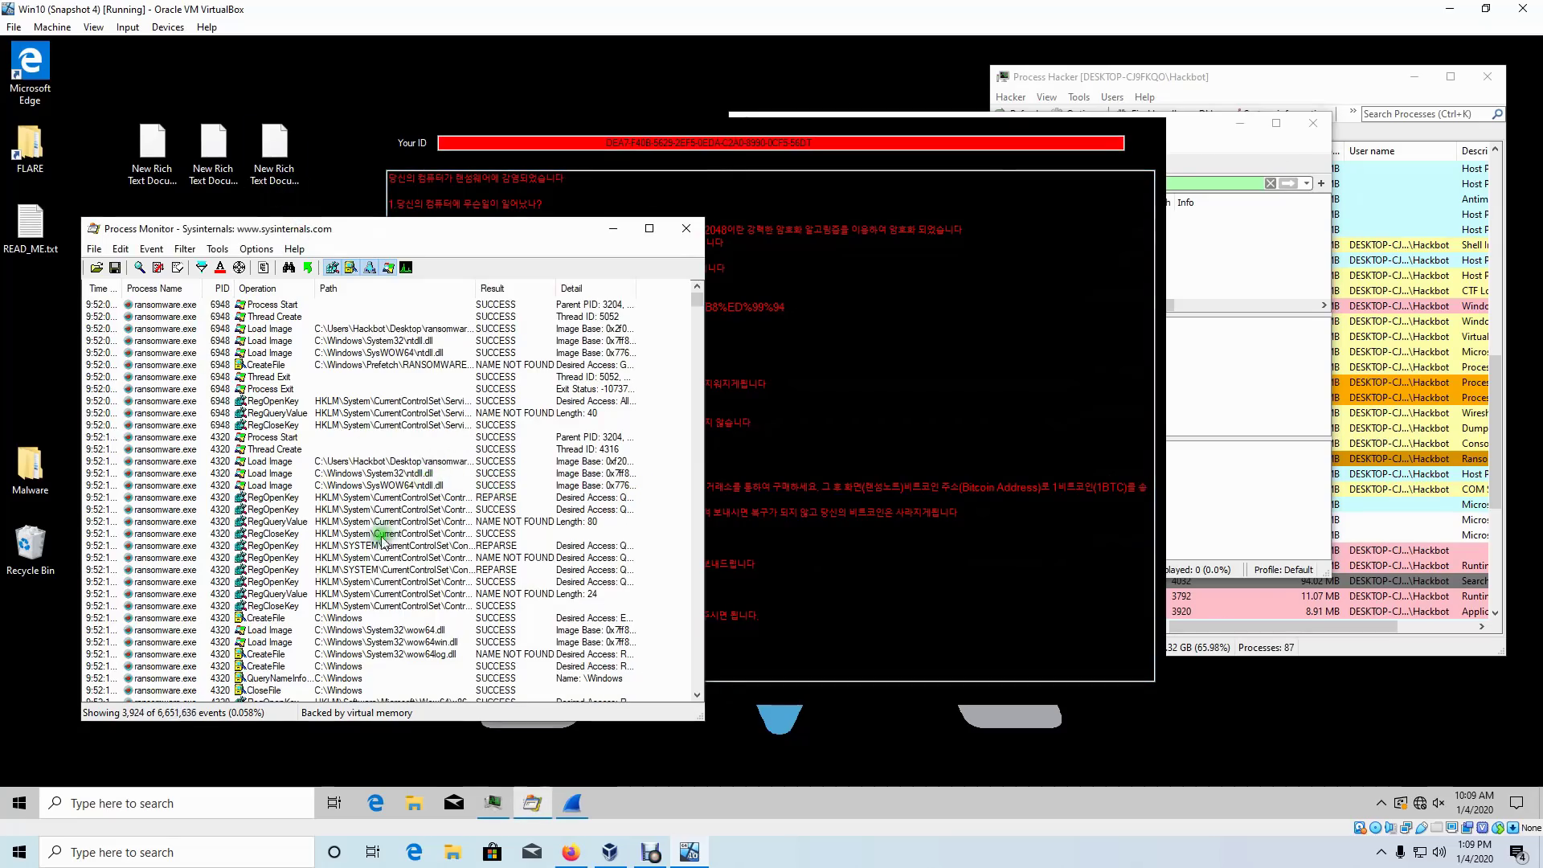
scroll(328, 557, "down", 2)
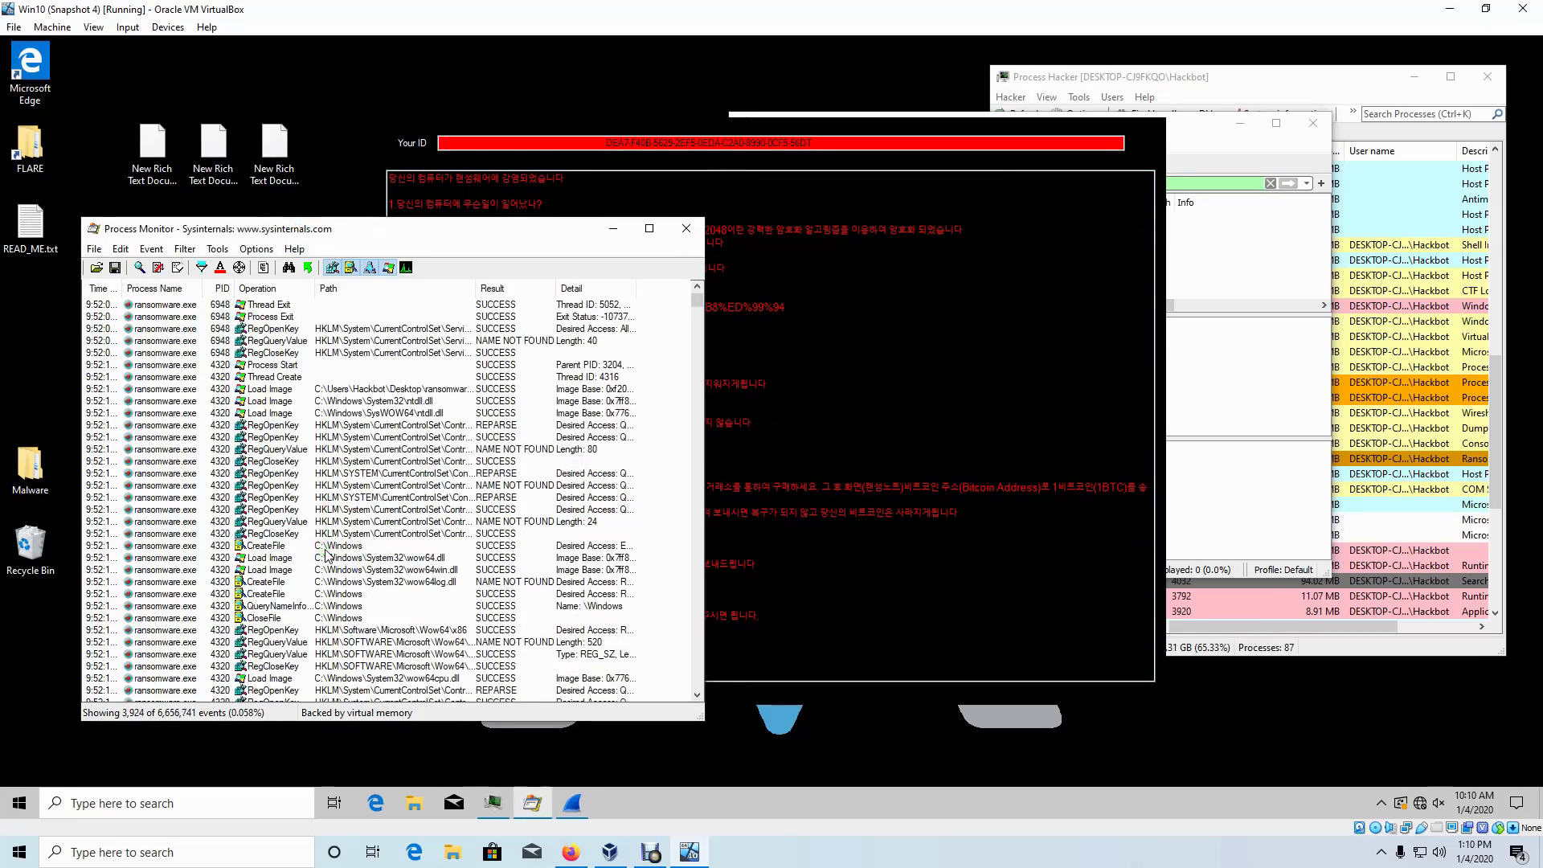
scroll(328, 554, "down", 3)
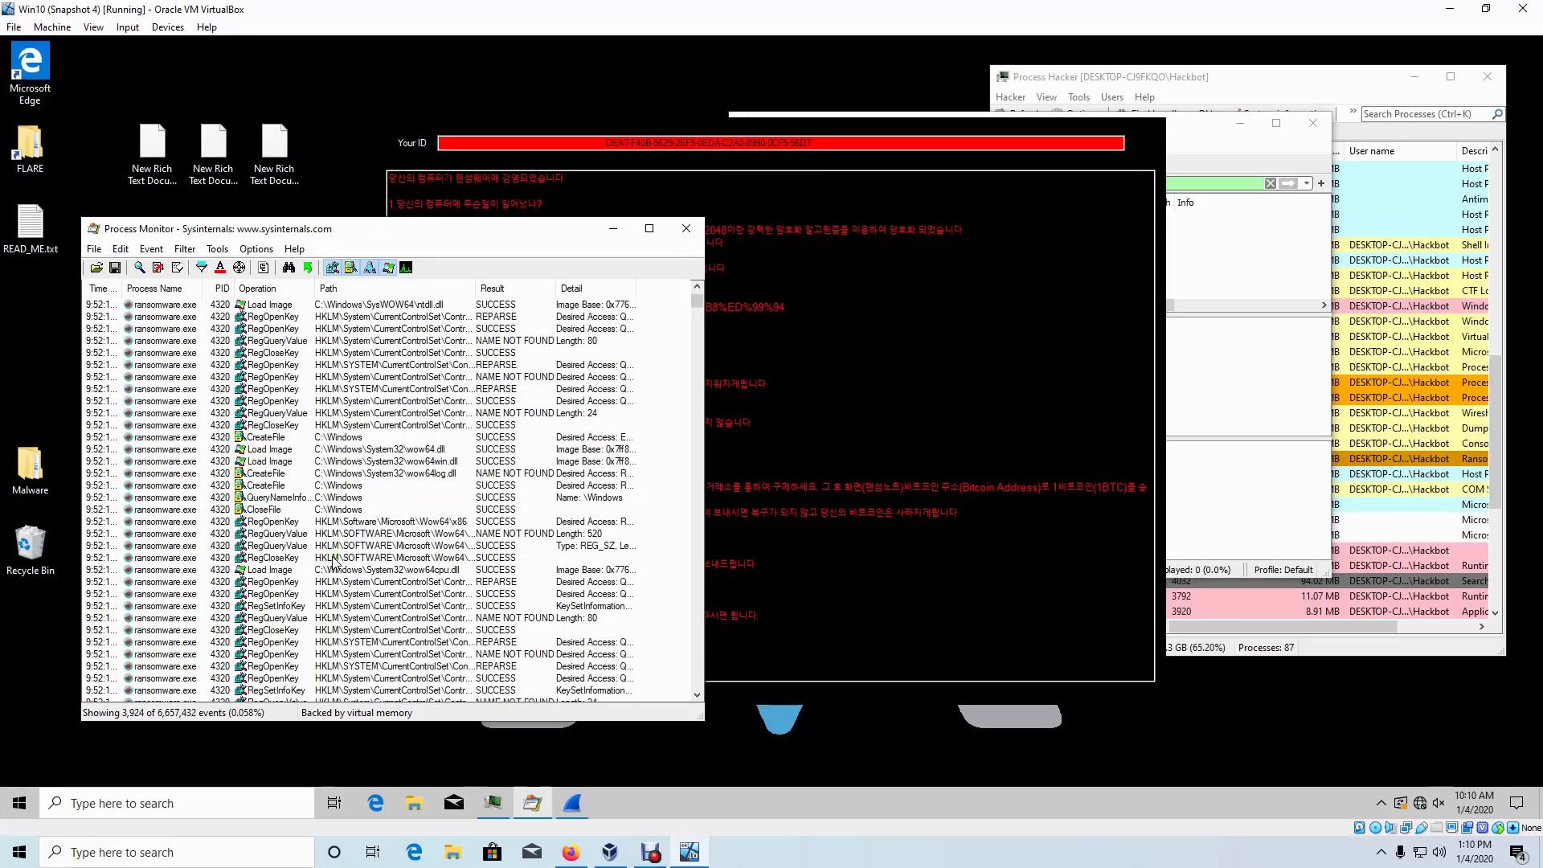
scroll(334, 561, "down", 5)
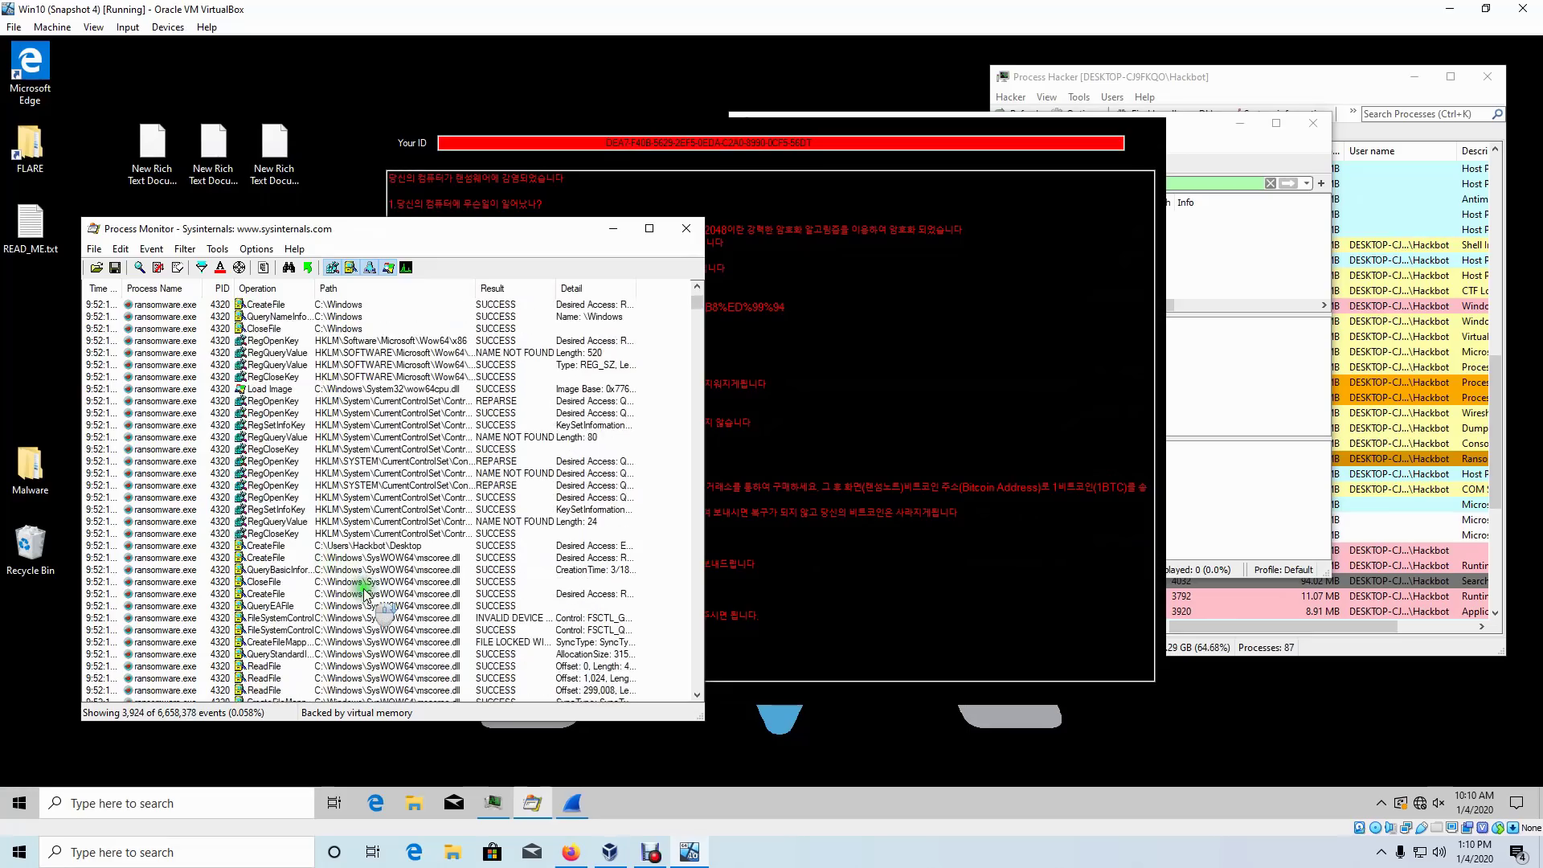
scroll(365, 592, "down", 3)
scroll(372, 580, "down", 6)
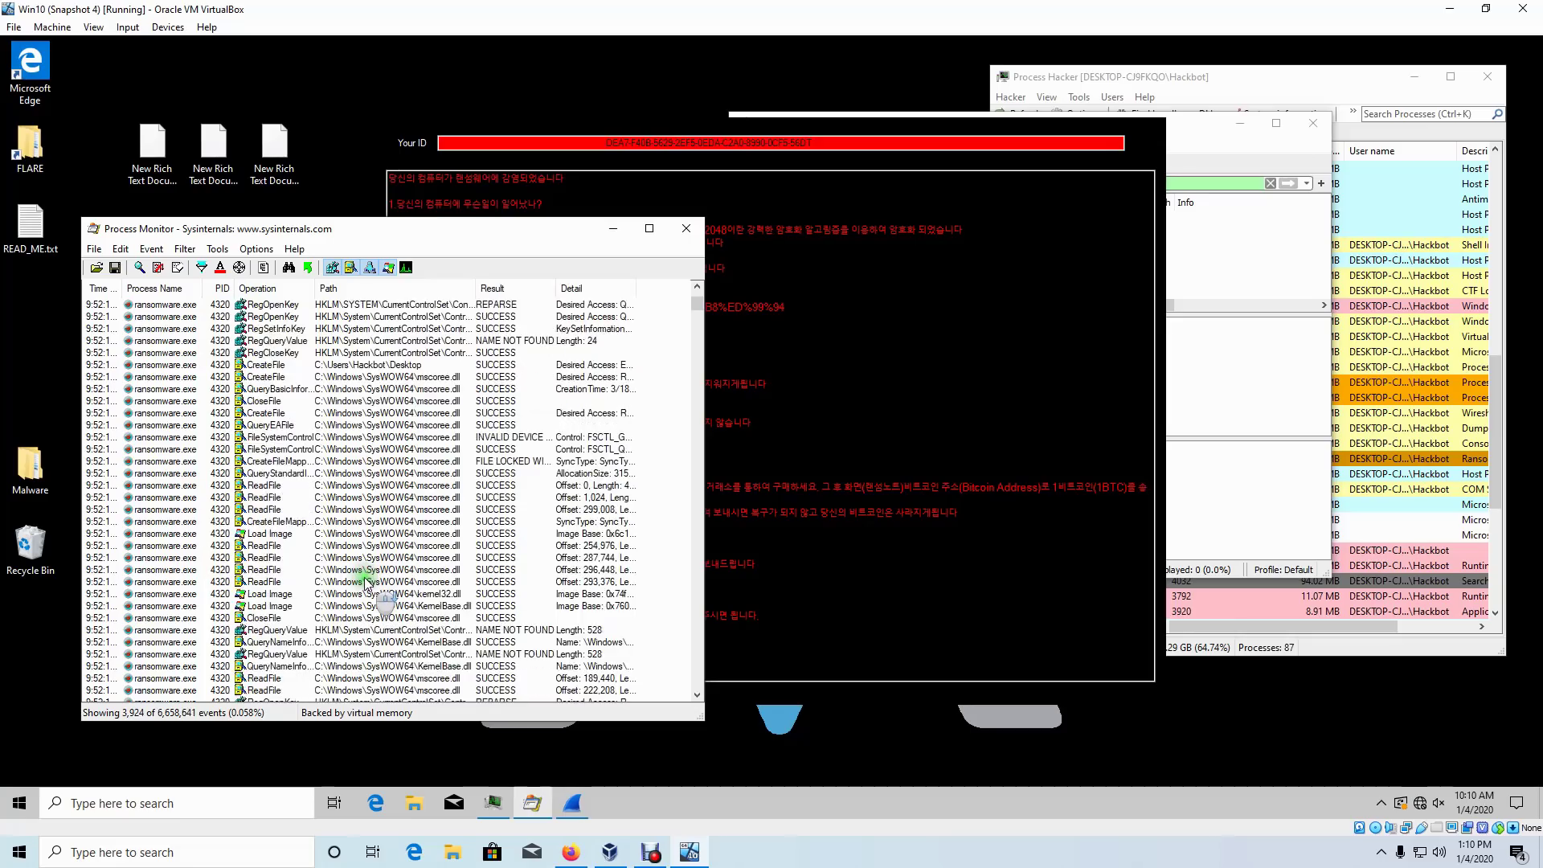
scroll(440, 547, "down", 2)
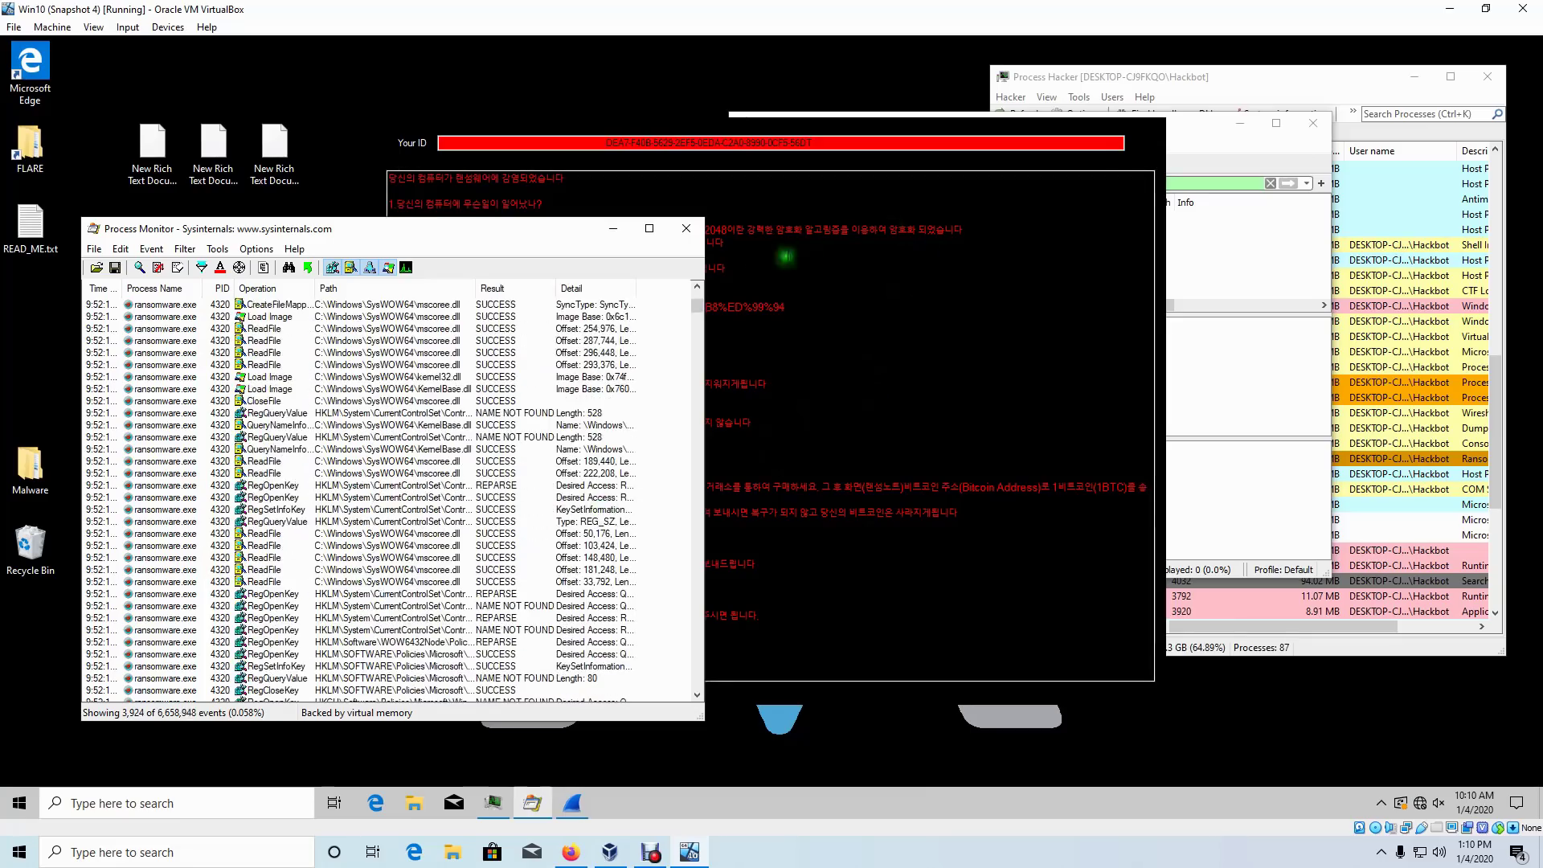
- Return to the ransom note and highlight the contact e-mail line and the Bitcoin payment address
left_click(840, 319)
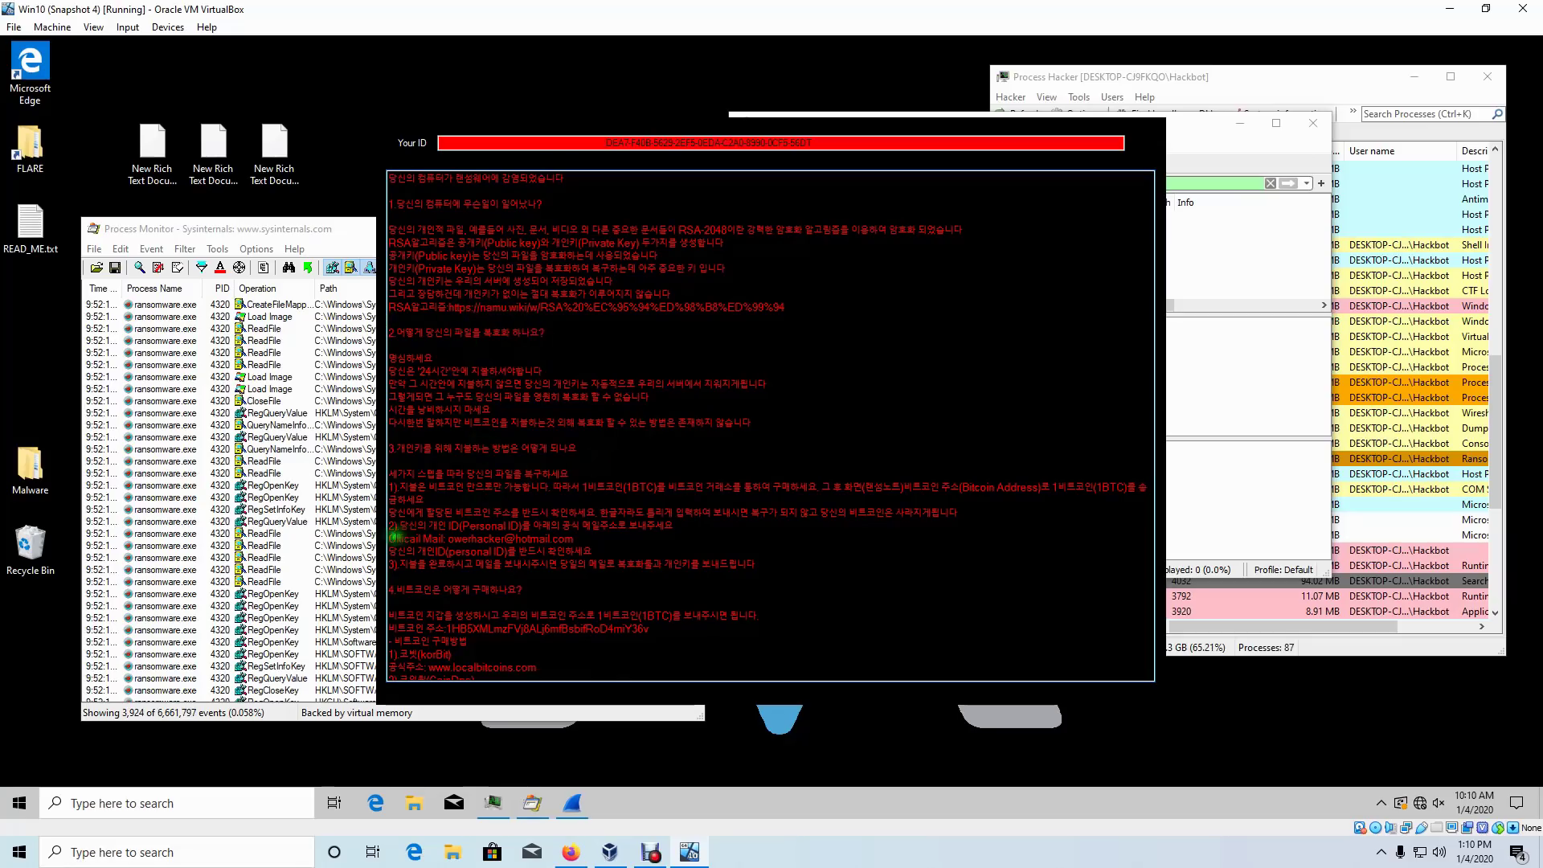
left_click_drag(391, 538, 602, 557)
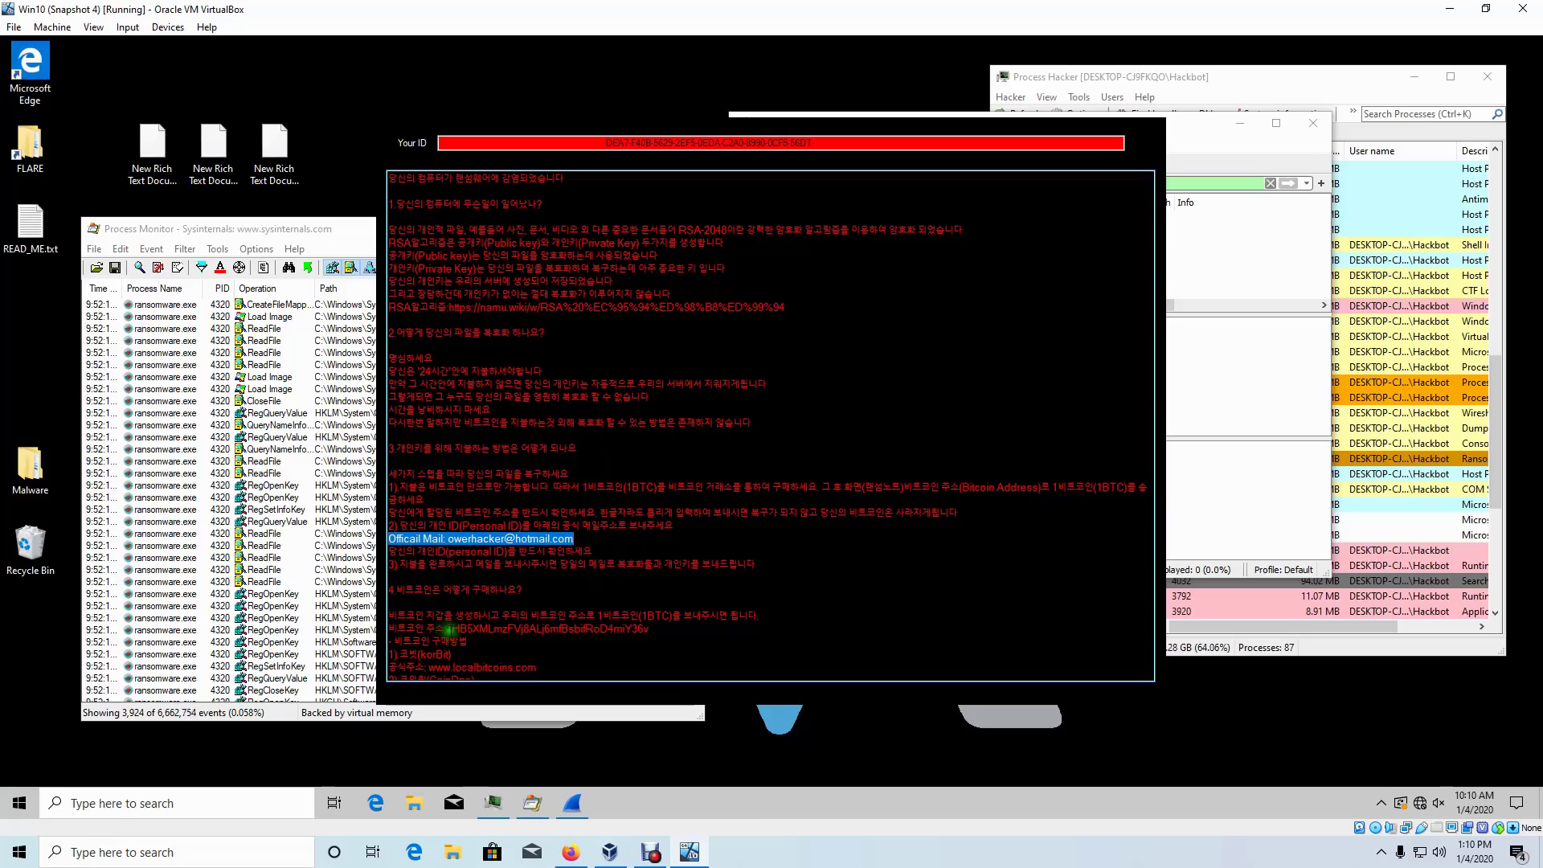
left_click_drag(448, 628, 645, 629)
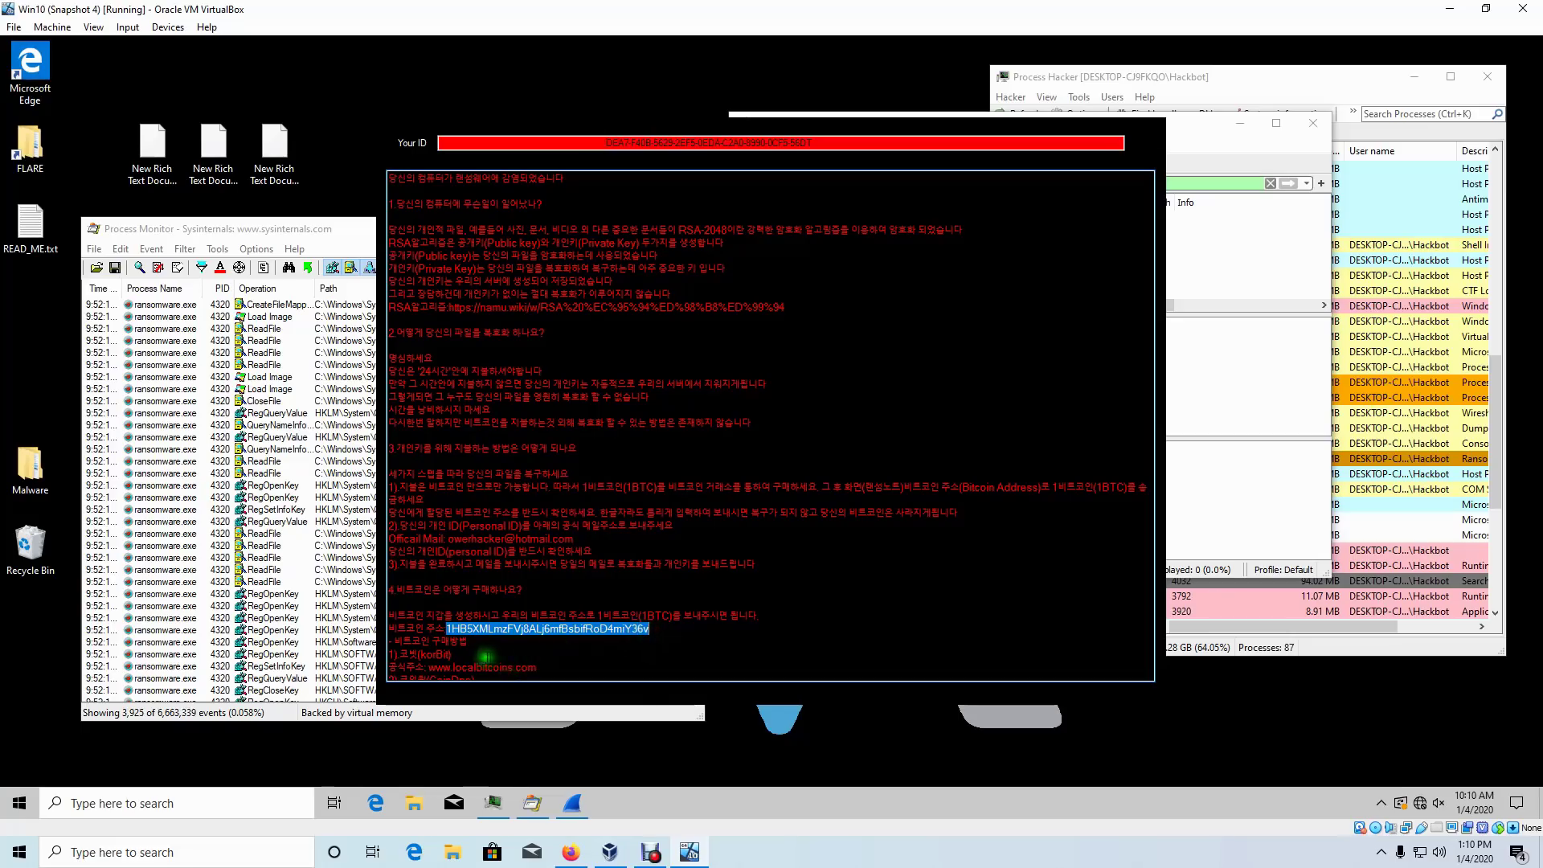
left_click(483, 657)
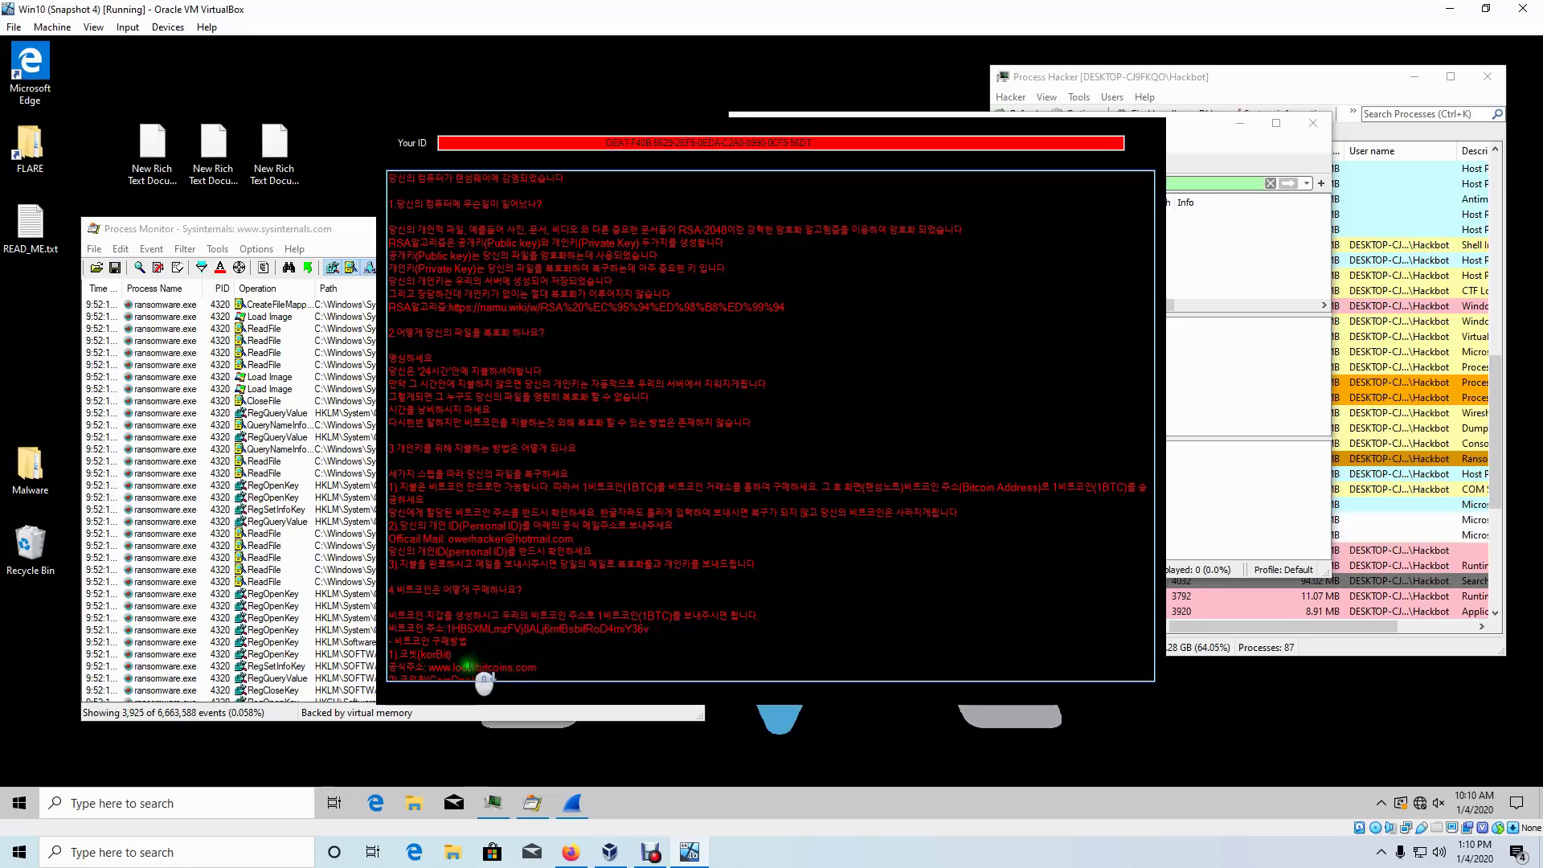
- Highlight the ransom note's list of Bitcoin exchanges, from korBit to Bithumb, together with their website addresses
left_click_drag(470, 663, 409, 664)
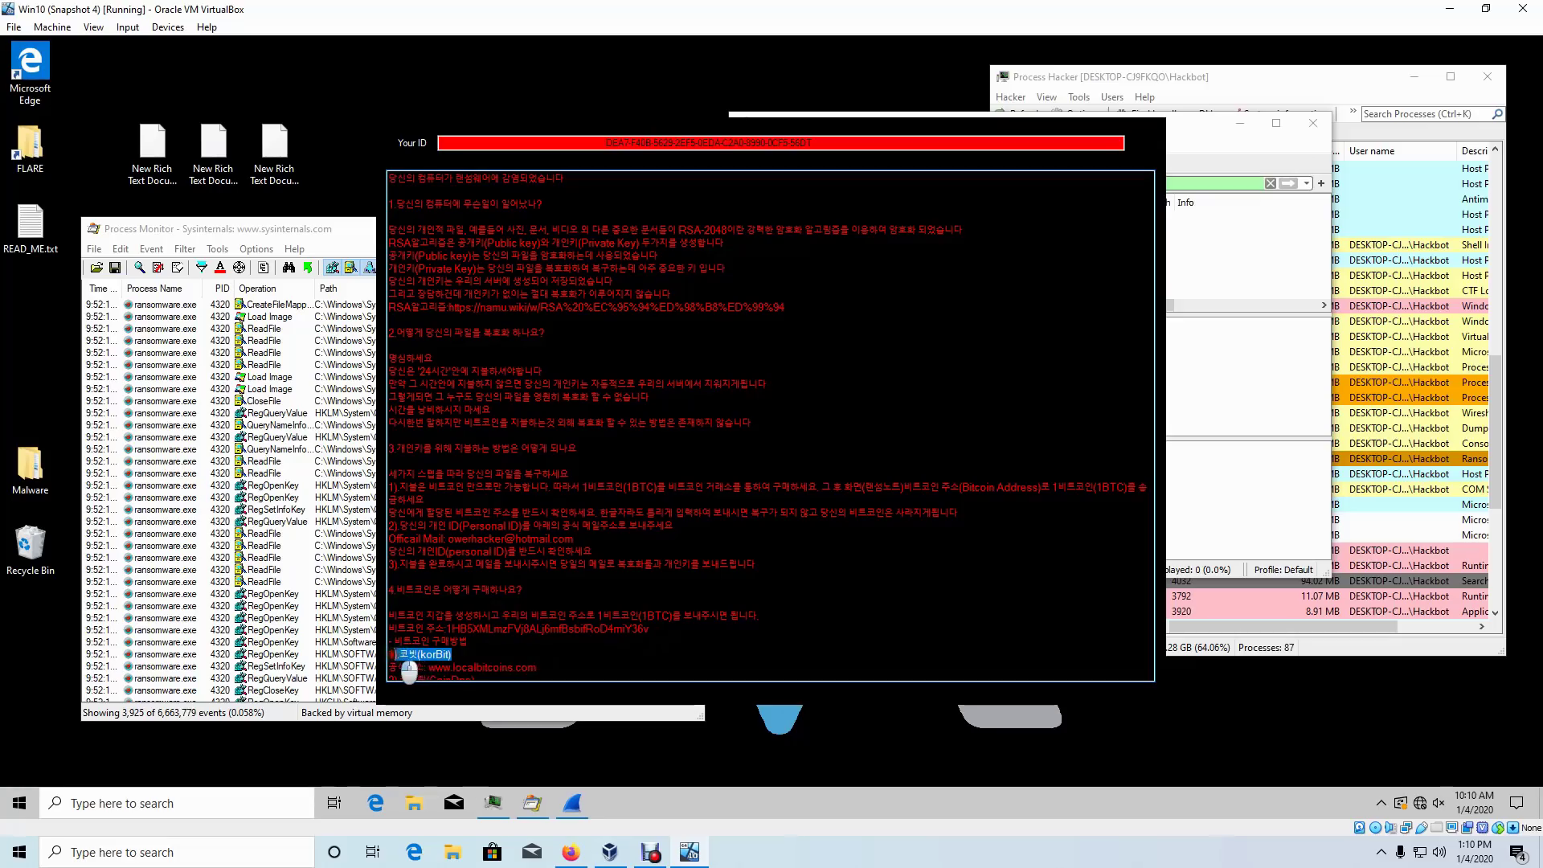
left_click(506, 663)
left_click_drag(522, 647, 591, 707)
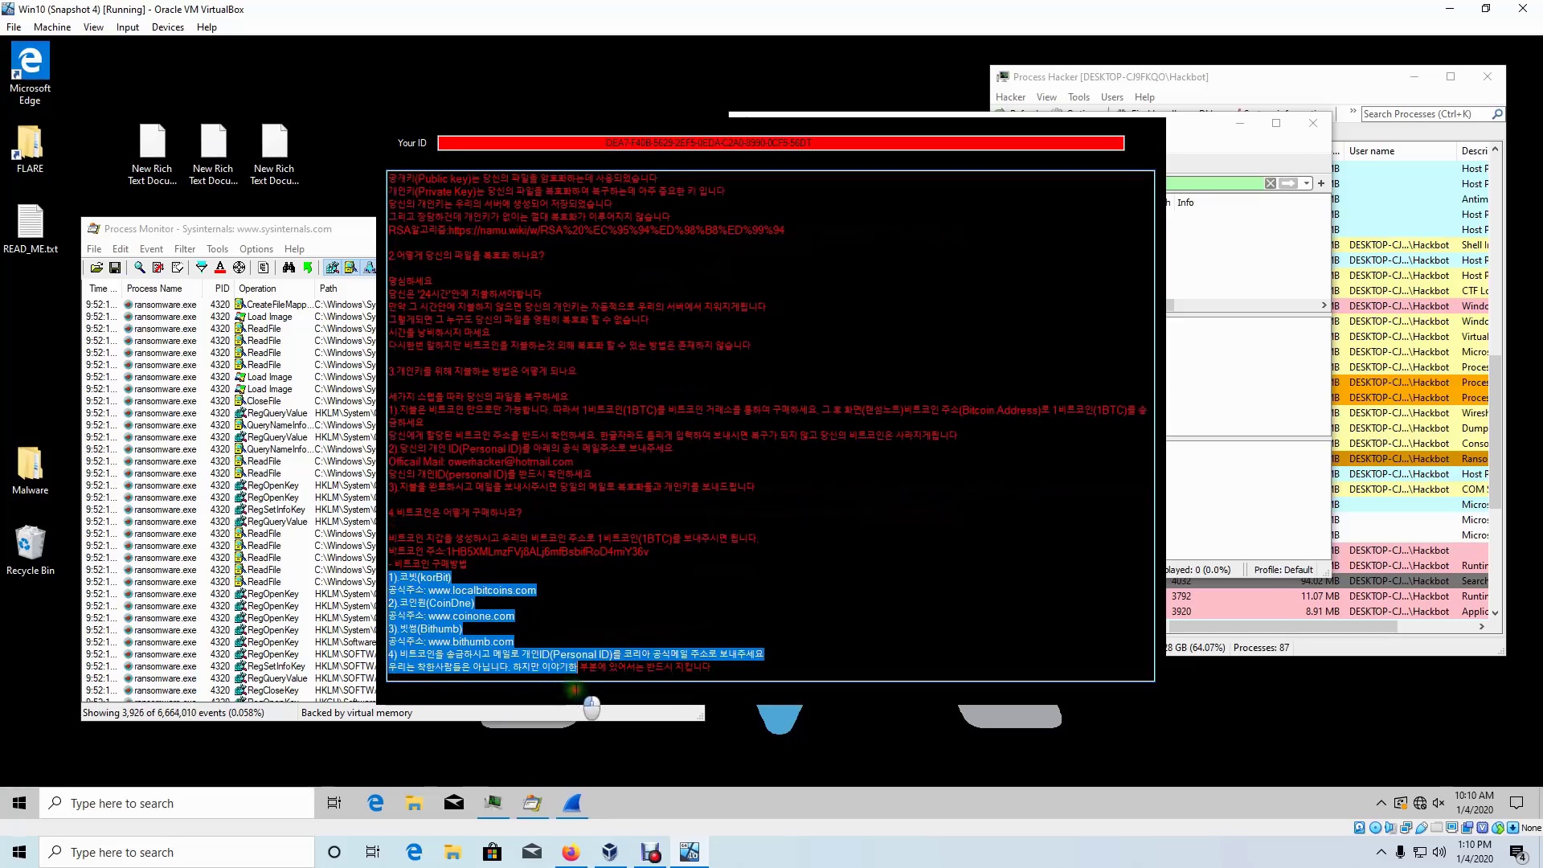
left_click(517, 642)
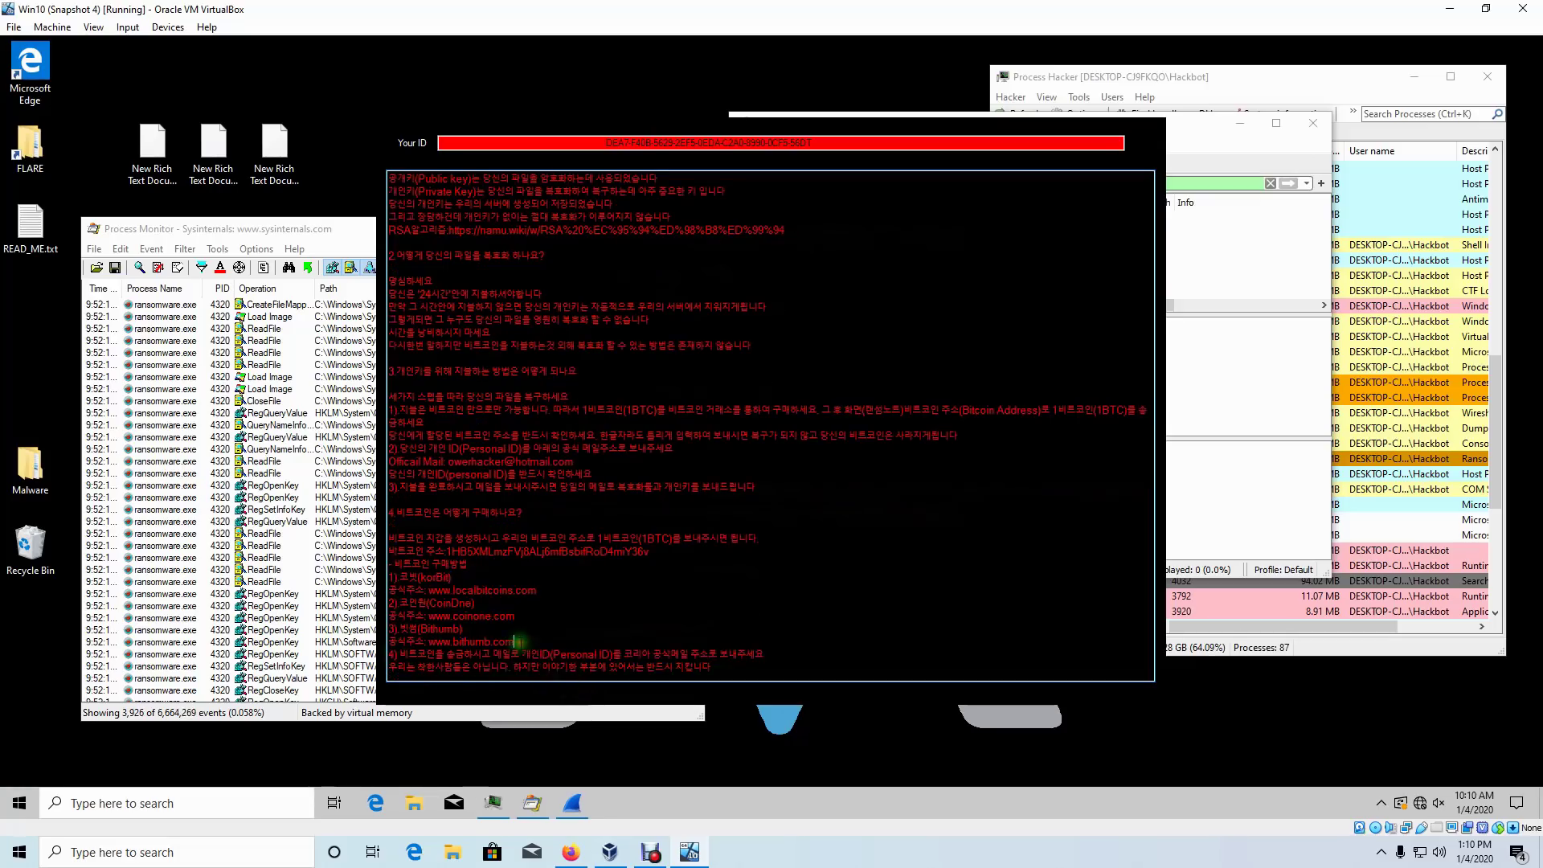
left_click_drag(514, 642, 431, 590)
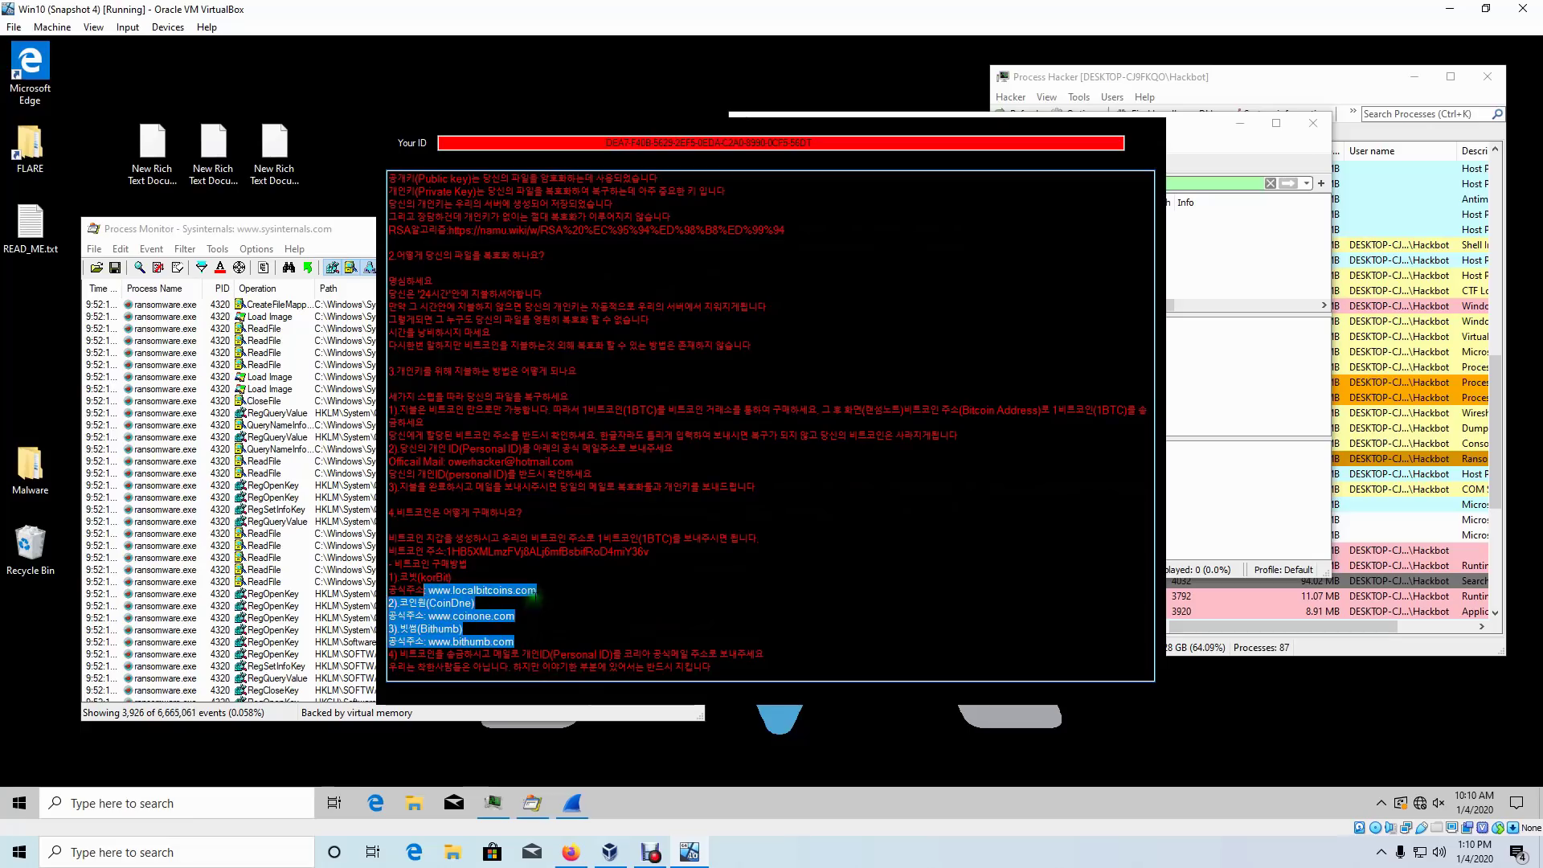
left_click(675, 583)
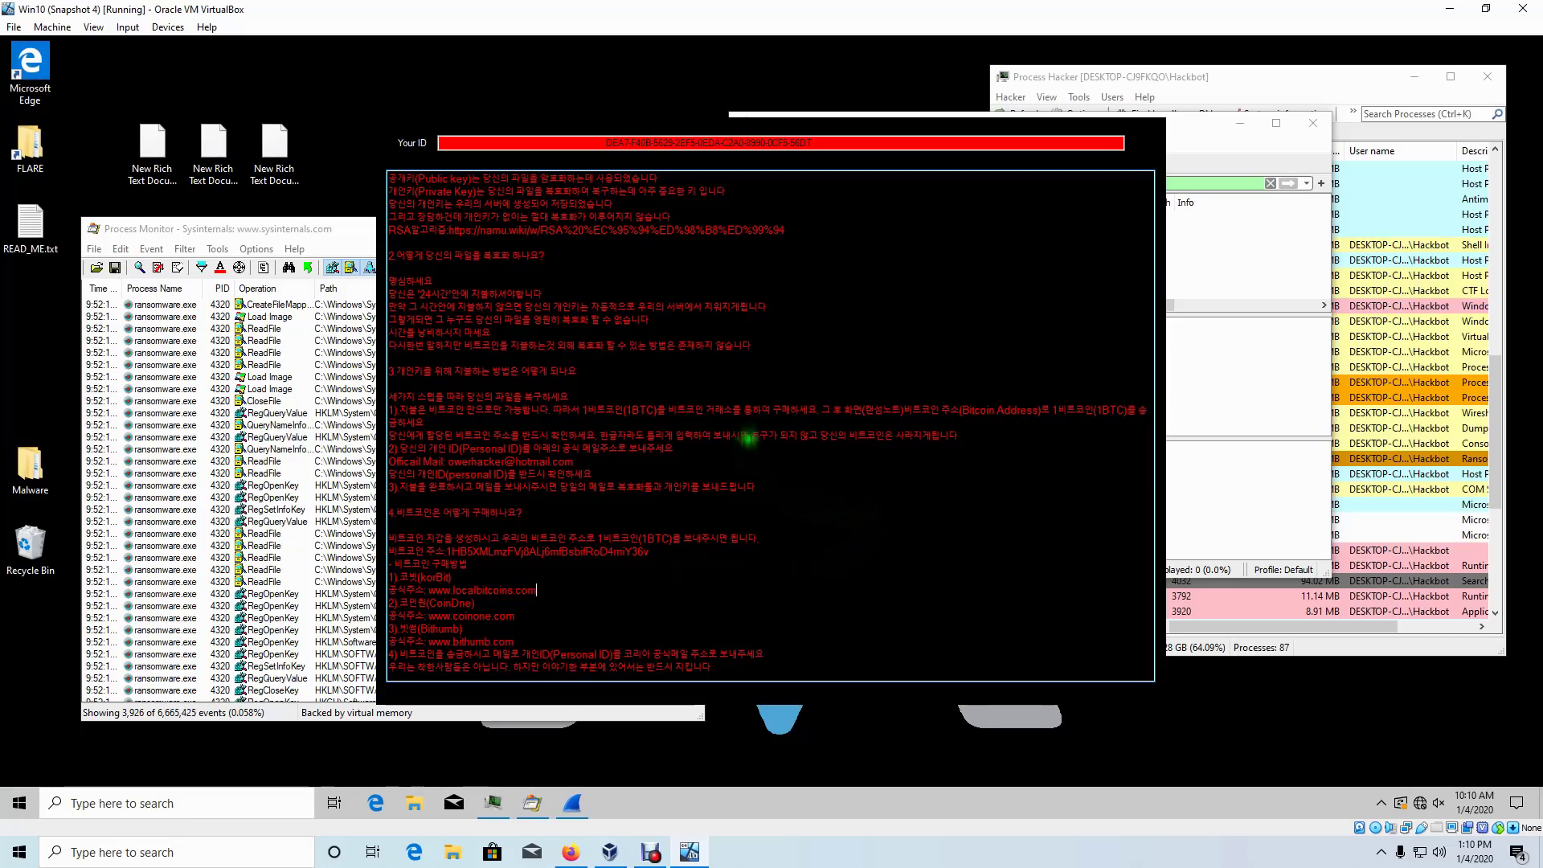
- Go back to the start of the ransom note and look over its decryption and payment deadline section
left_click_drag(748, 438, 755, 298)
left_click(813, 358)
scroll(812, 359, "up", 2)
left_click_drag(810, 379, 718, 374)
left_click(517, 269)
left_click(718, 374)
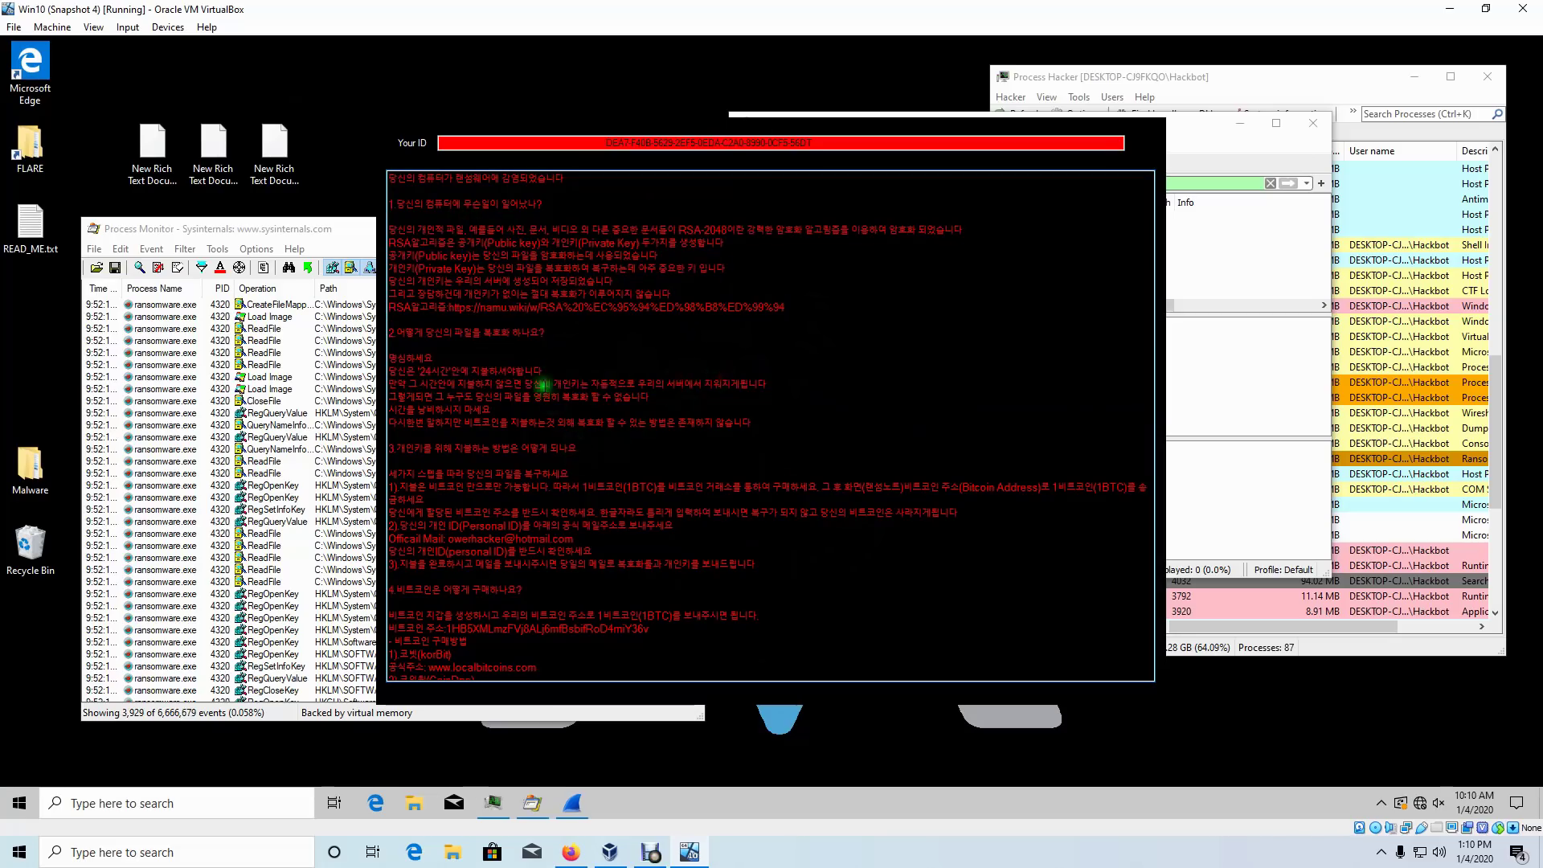
- Open READ_ME.txt from the desktop, highlight its single line of text, and close the file
left_click(30, 230)
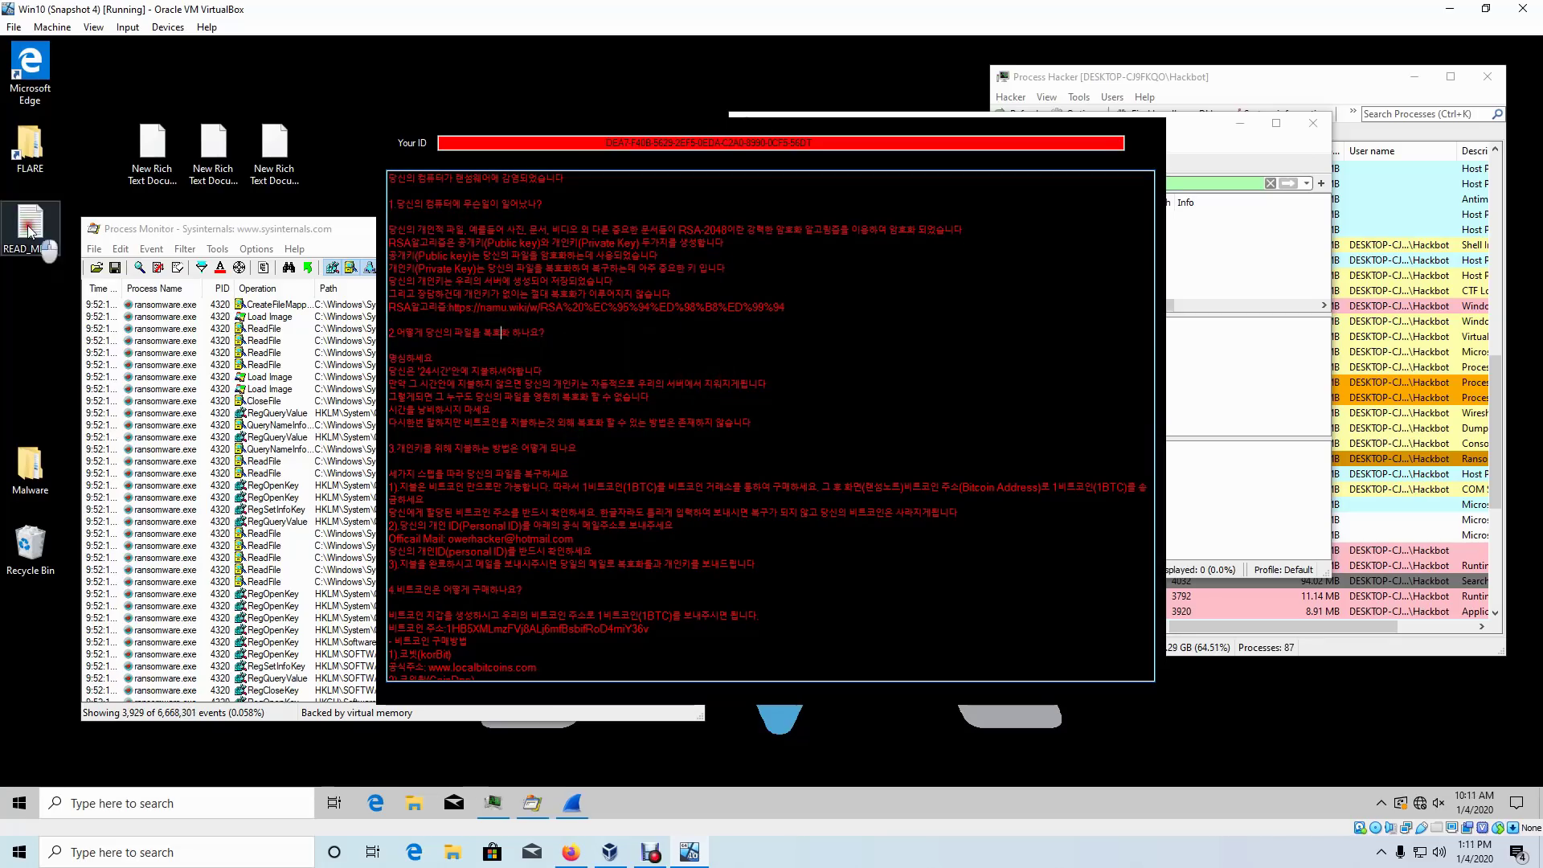
double_click(30, 230)
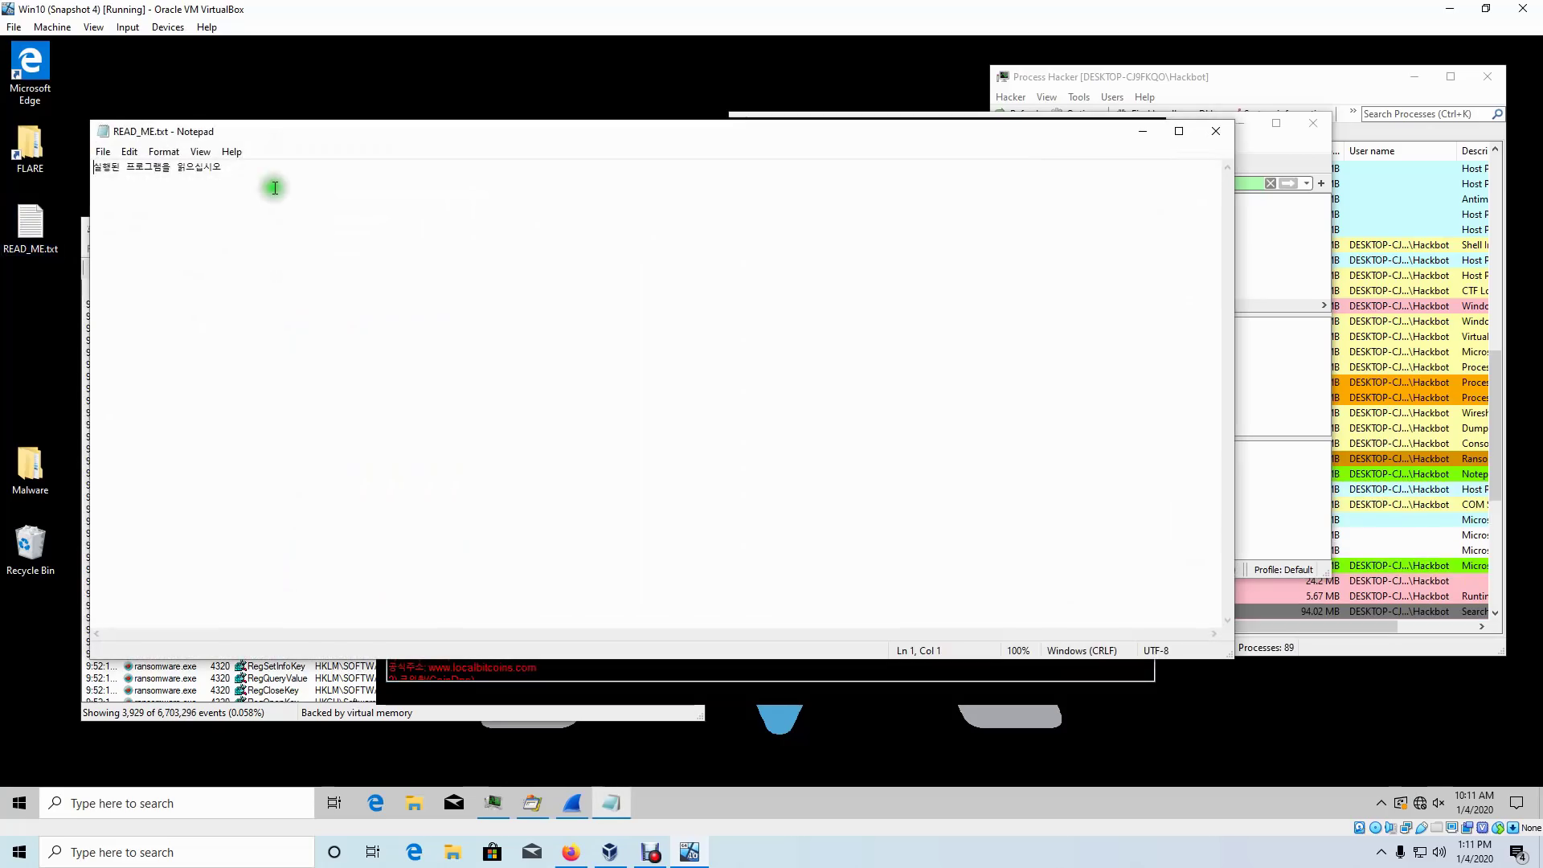
left_click_drag(241, 168, 99, 167)
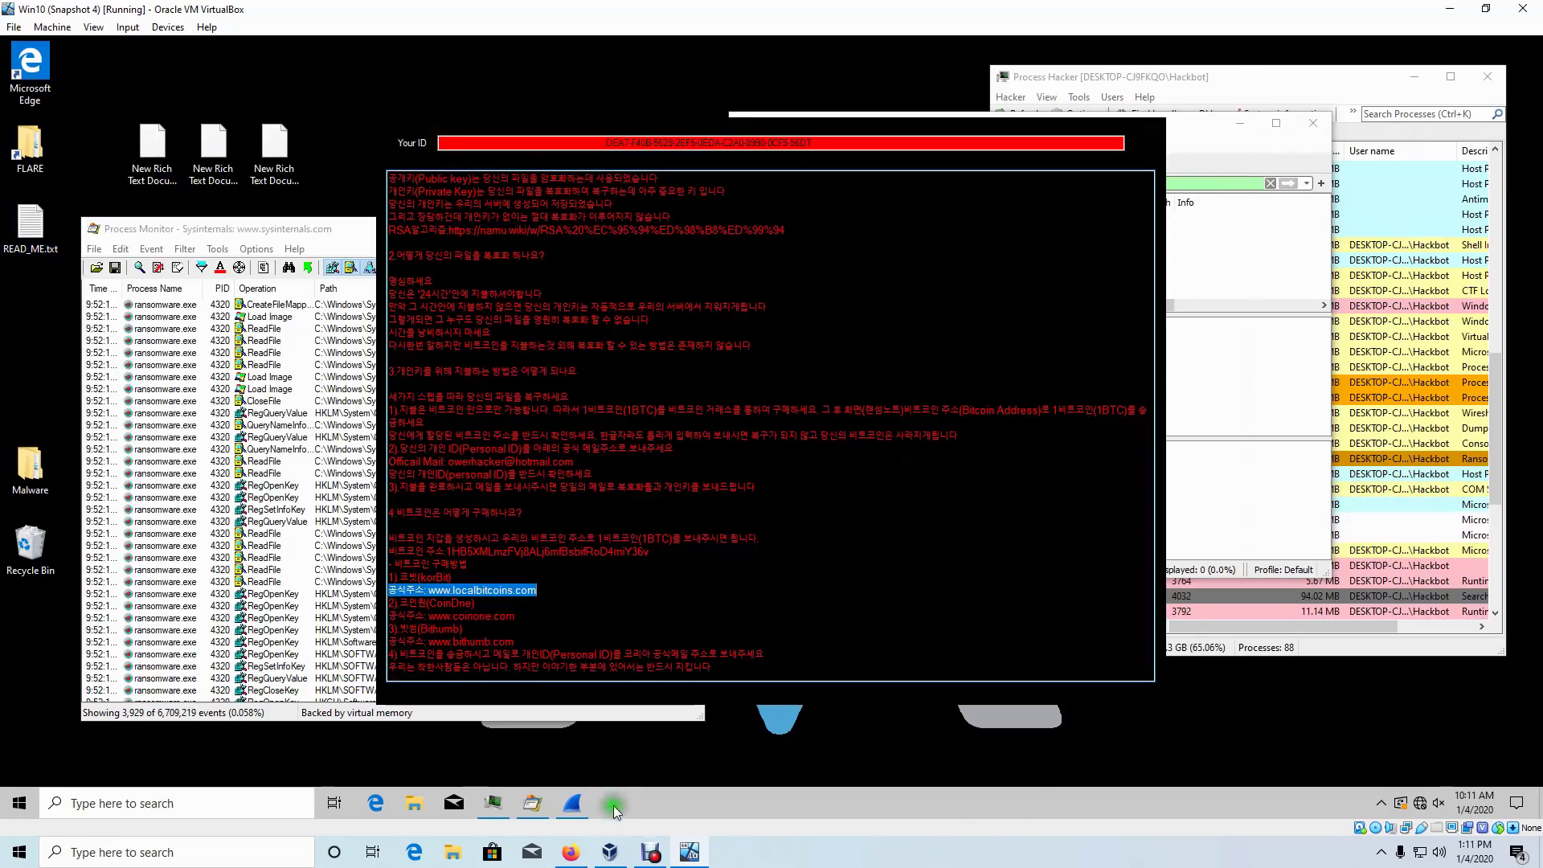
- Try to open Task Manager in the virtual machine and dismiss the message
right_click(620, 801)
left_click(687, 721)
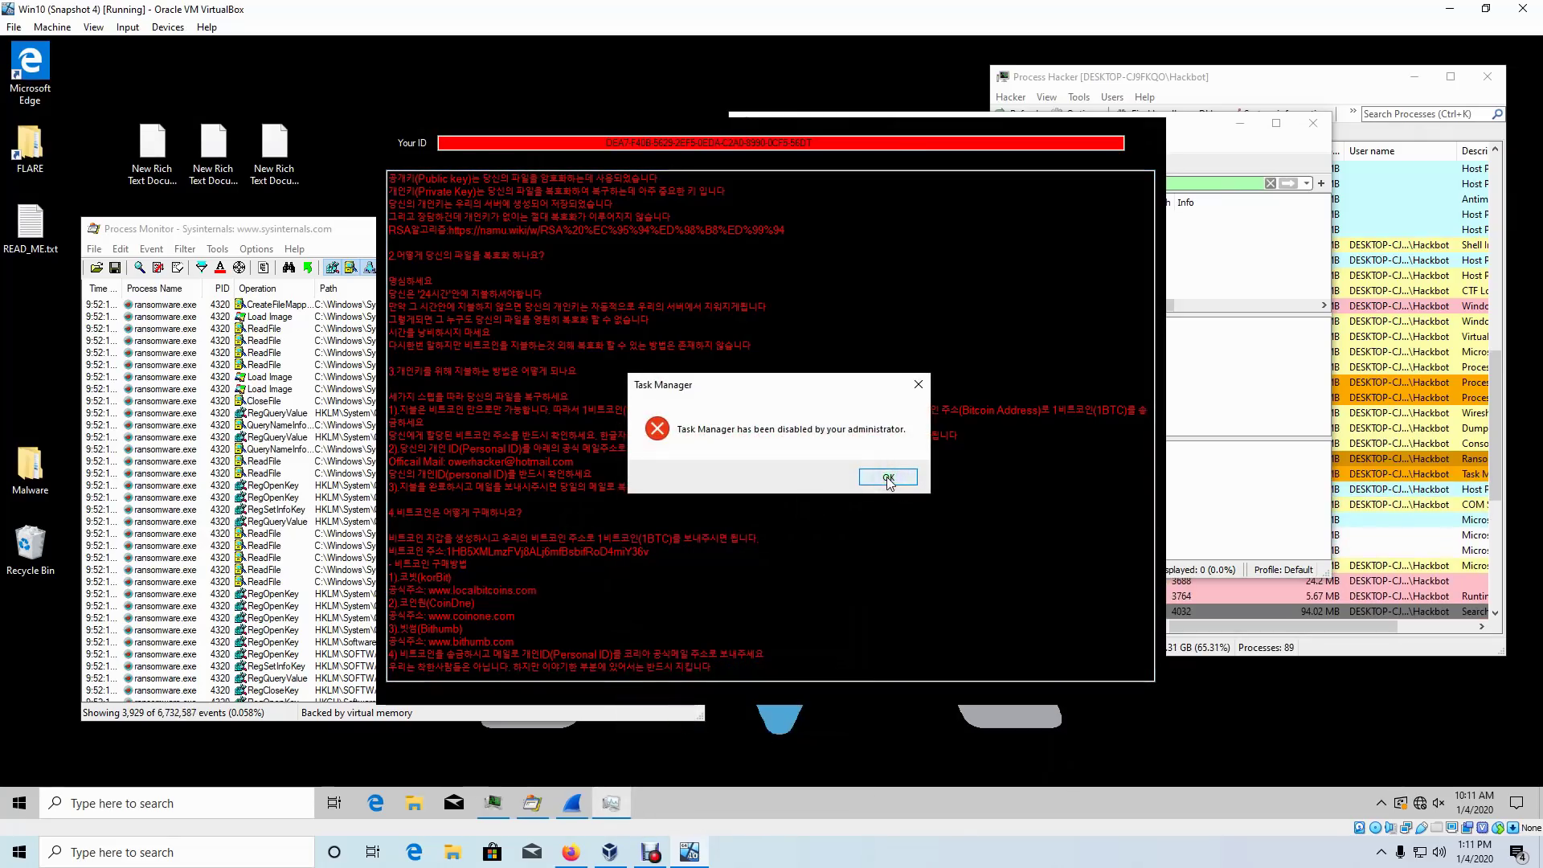
left_click(888, 478)
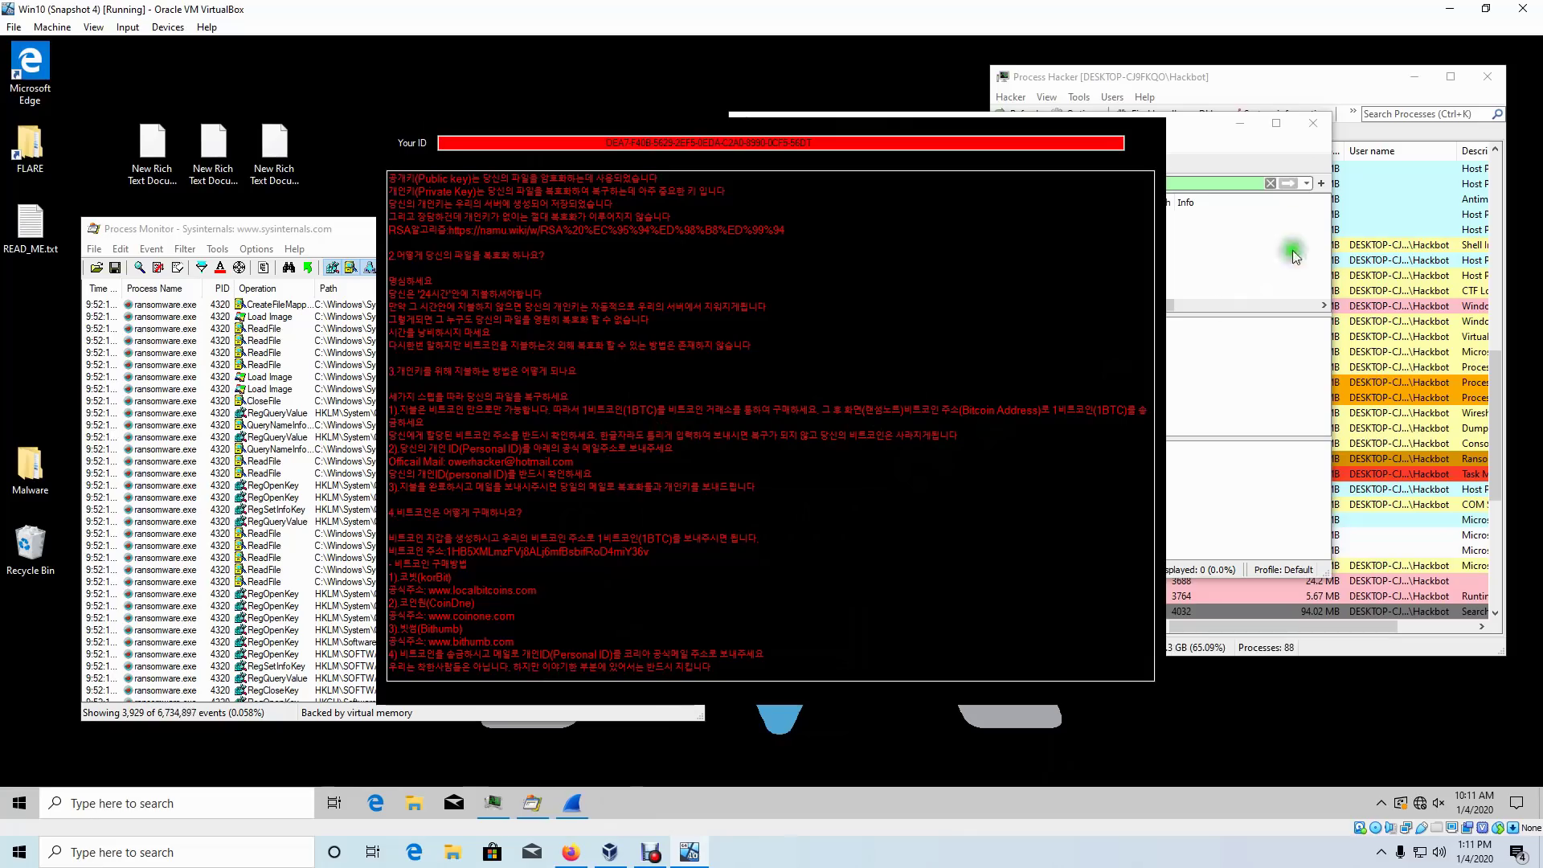
- Recheck the Wireshark capture for HTTP traffic, minimise it and bring Process Hacker to the front
left_click(1200, 121)
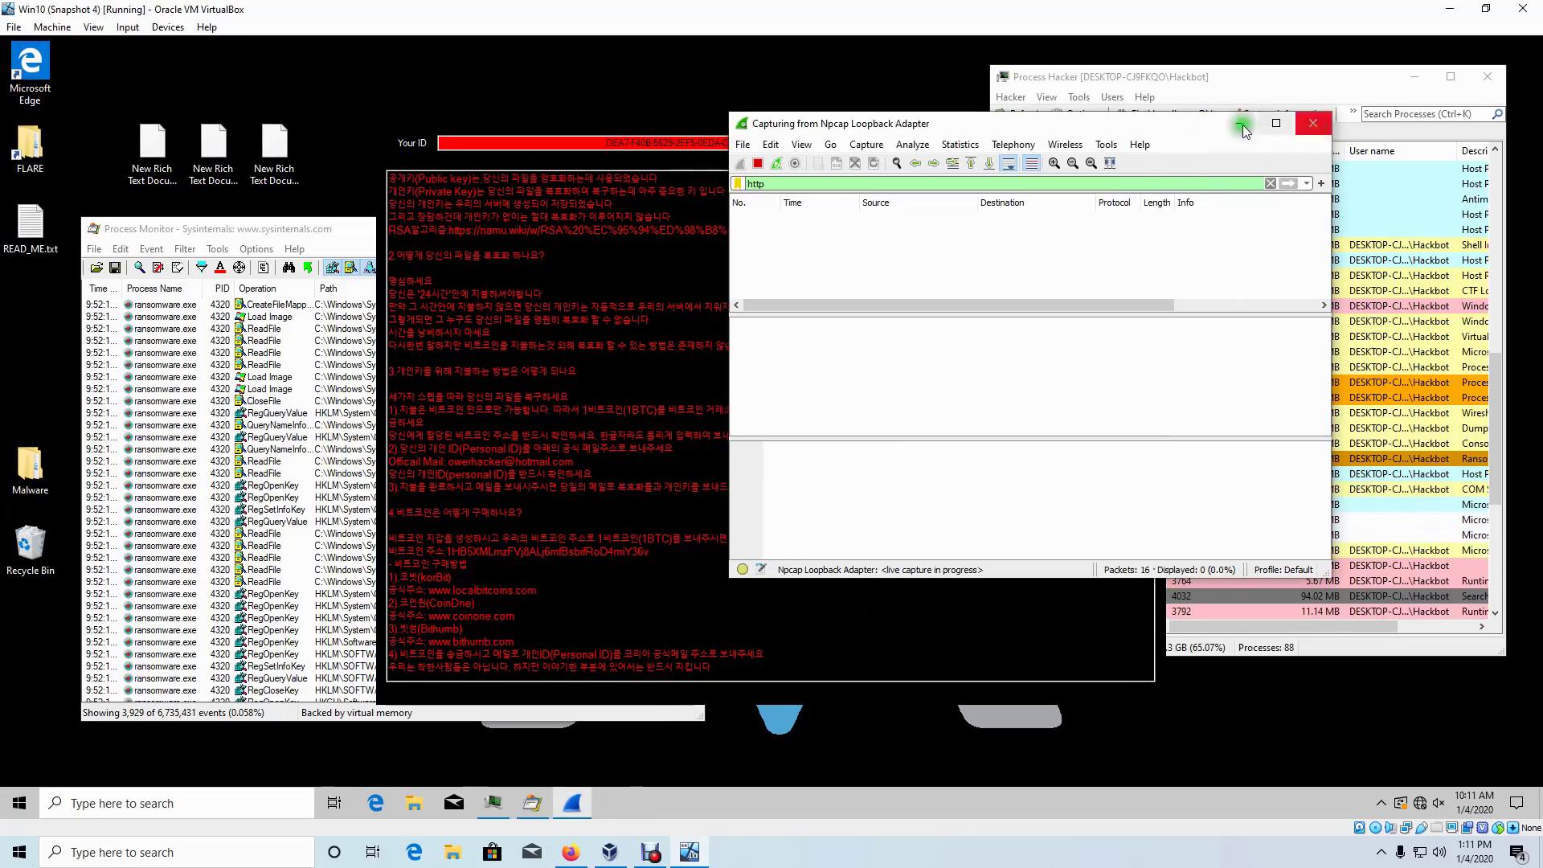
left_click(1242, 124)
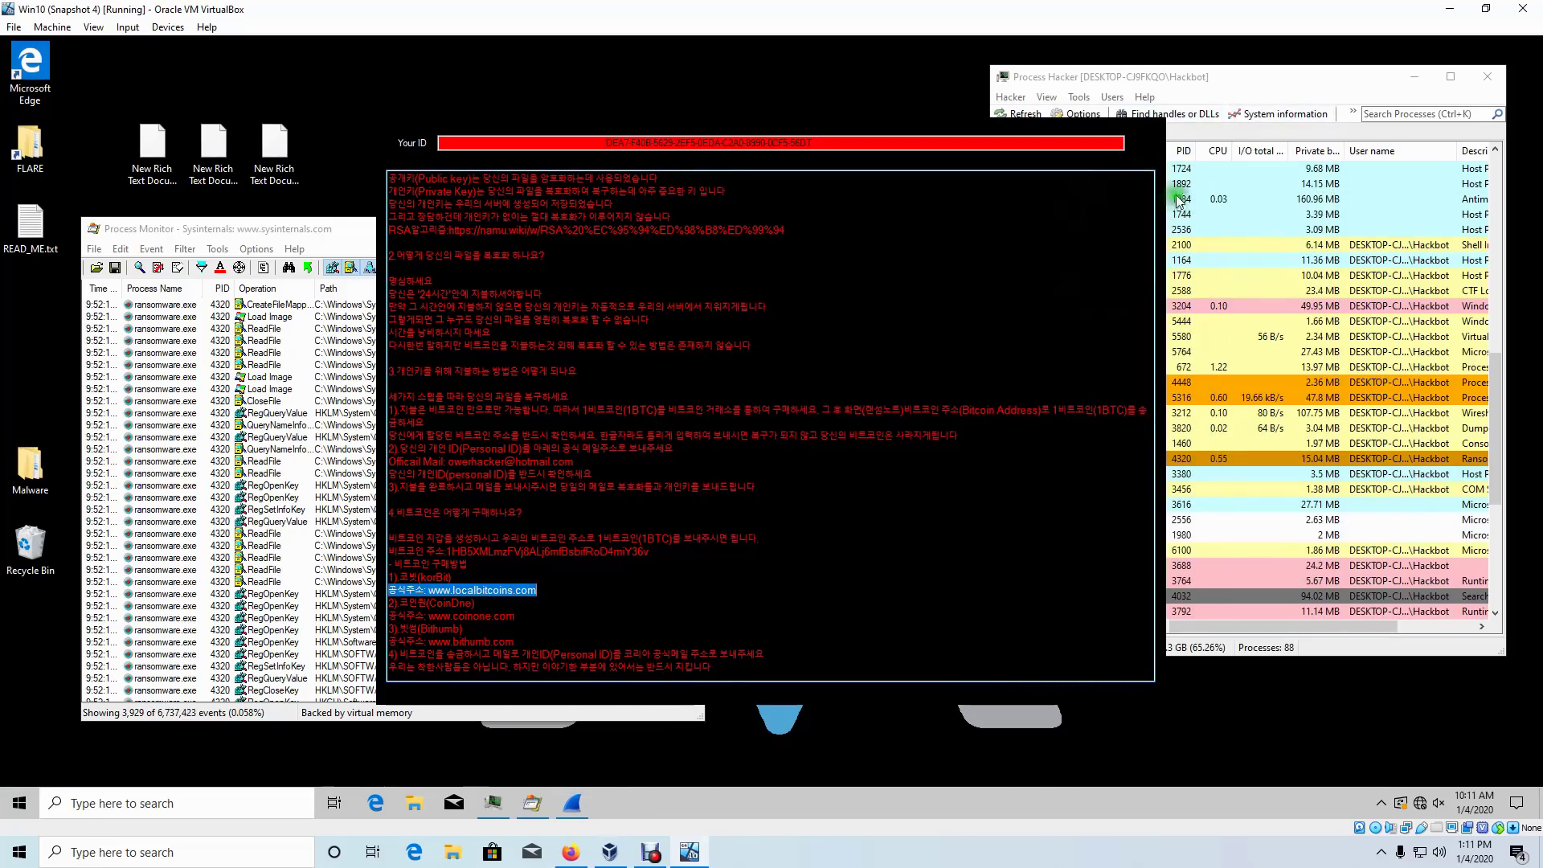
left_click(1115, 90)
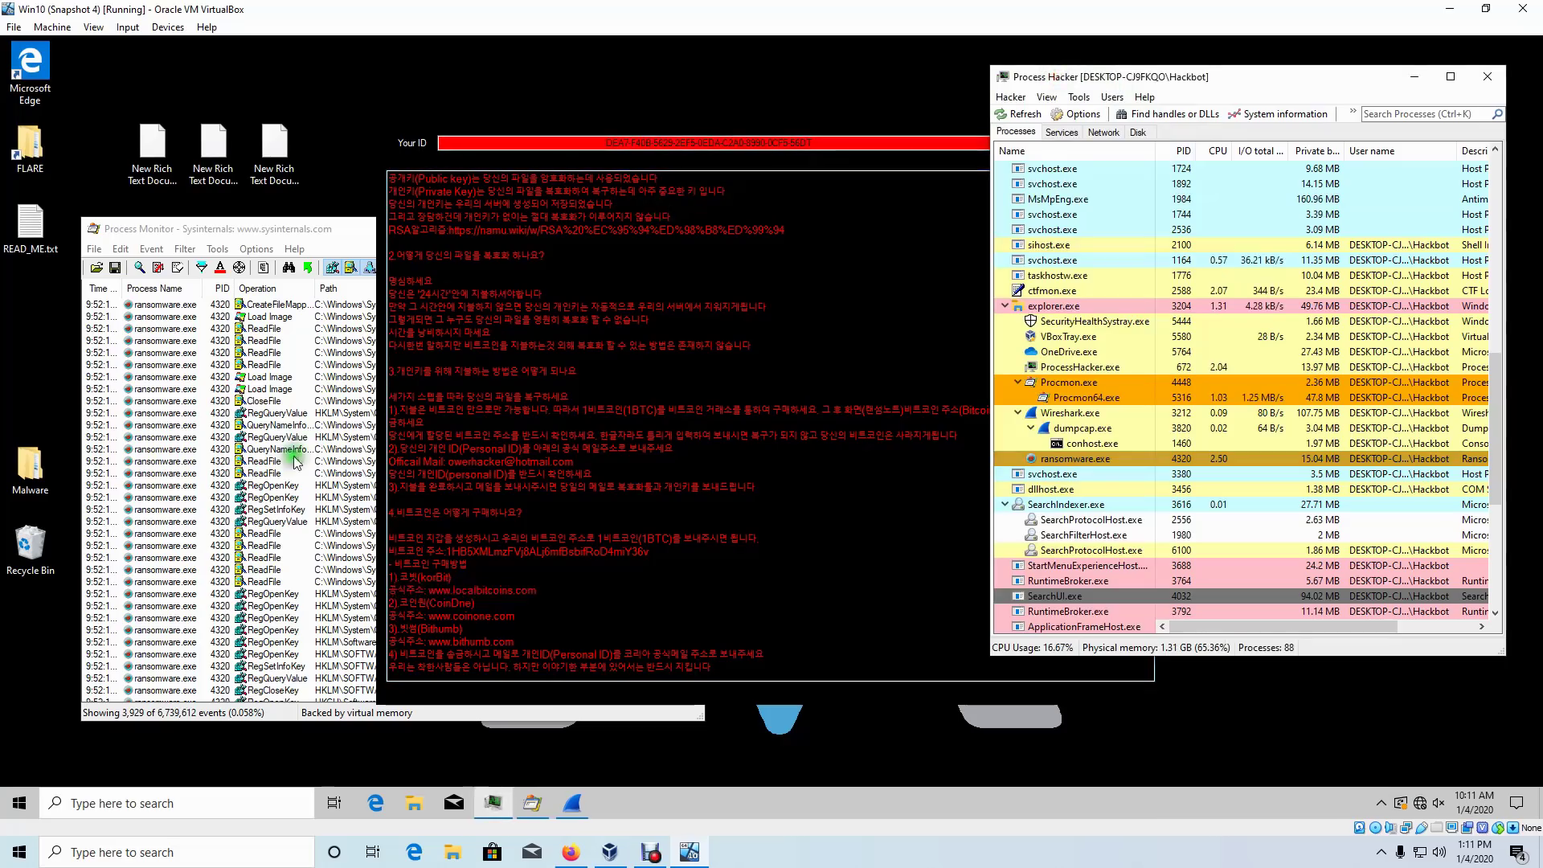
- Examine the most recent ransomware.exe events at the end of the Process Monitor log, including the Thread Exit entries
left_click(299, 520)
left_click_drag(697, 306, 684, 716)
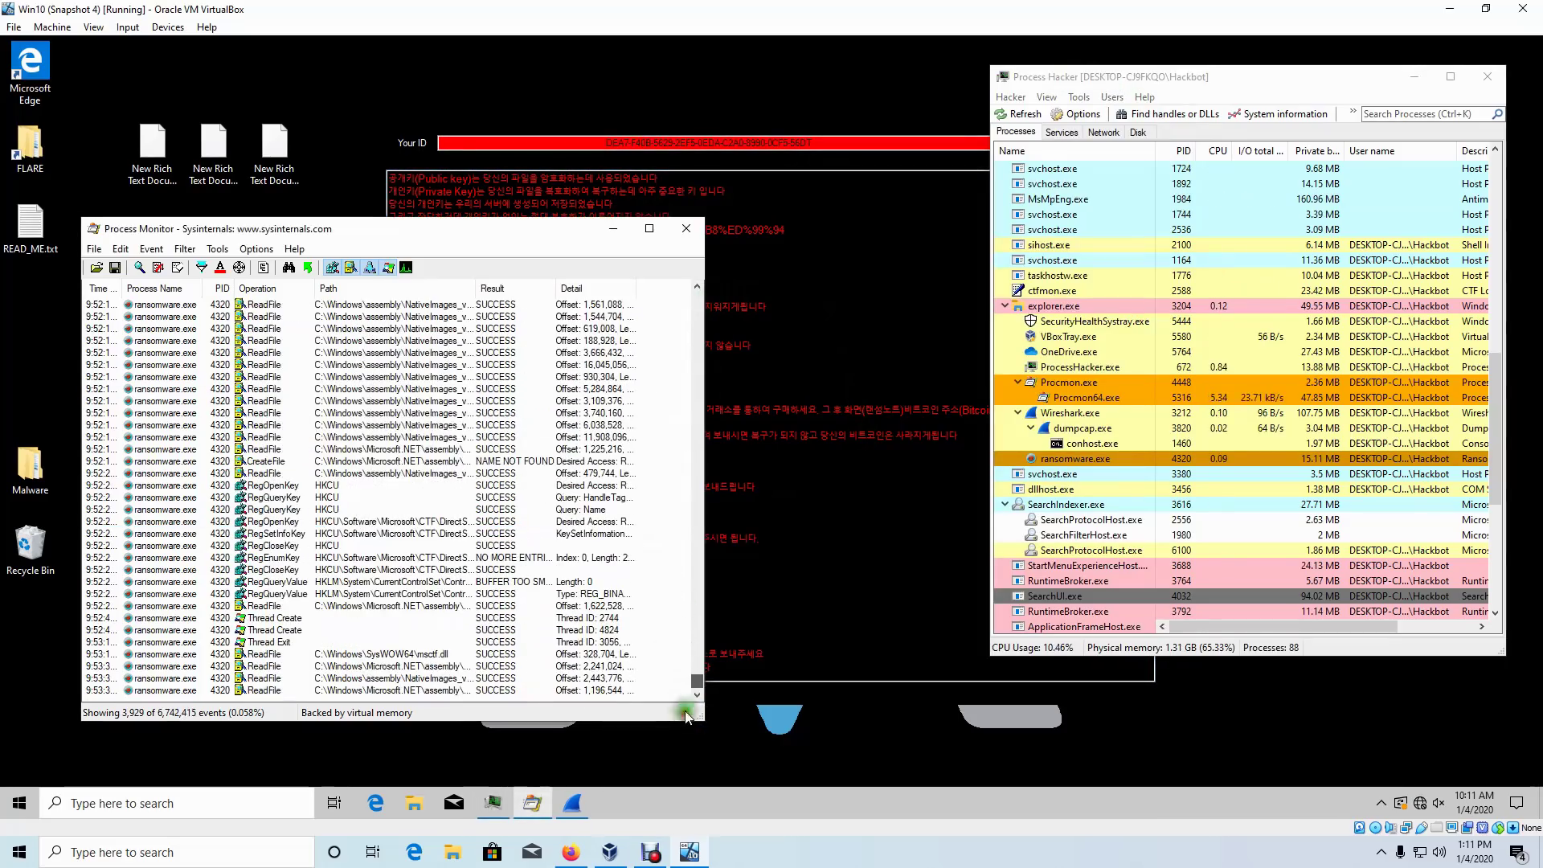
left_click(354, 689)
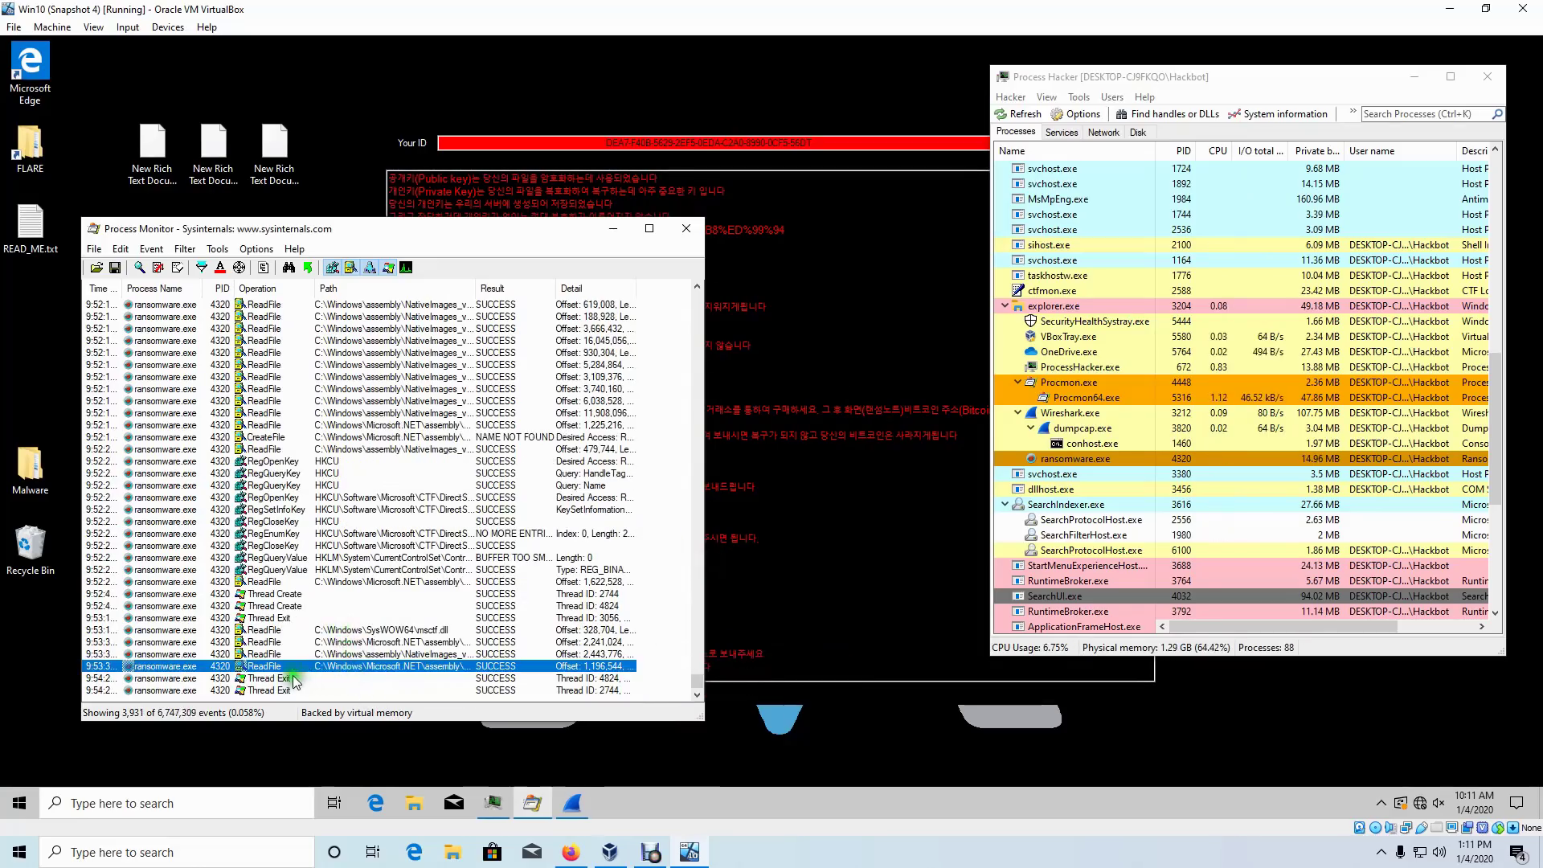
left_click(346, 679)
left_click(326, 690)
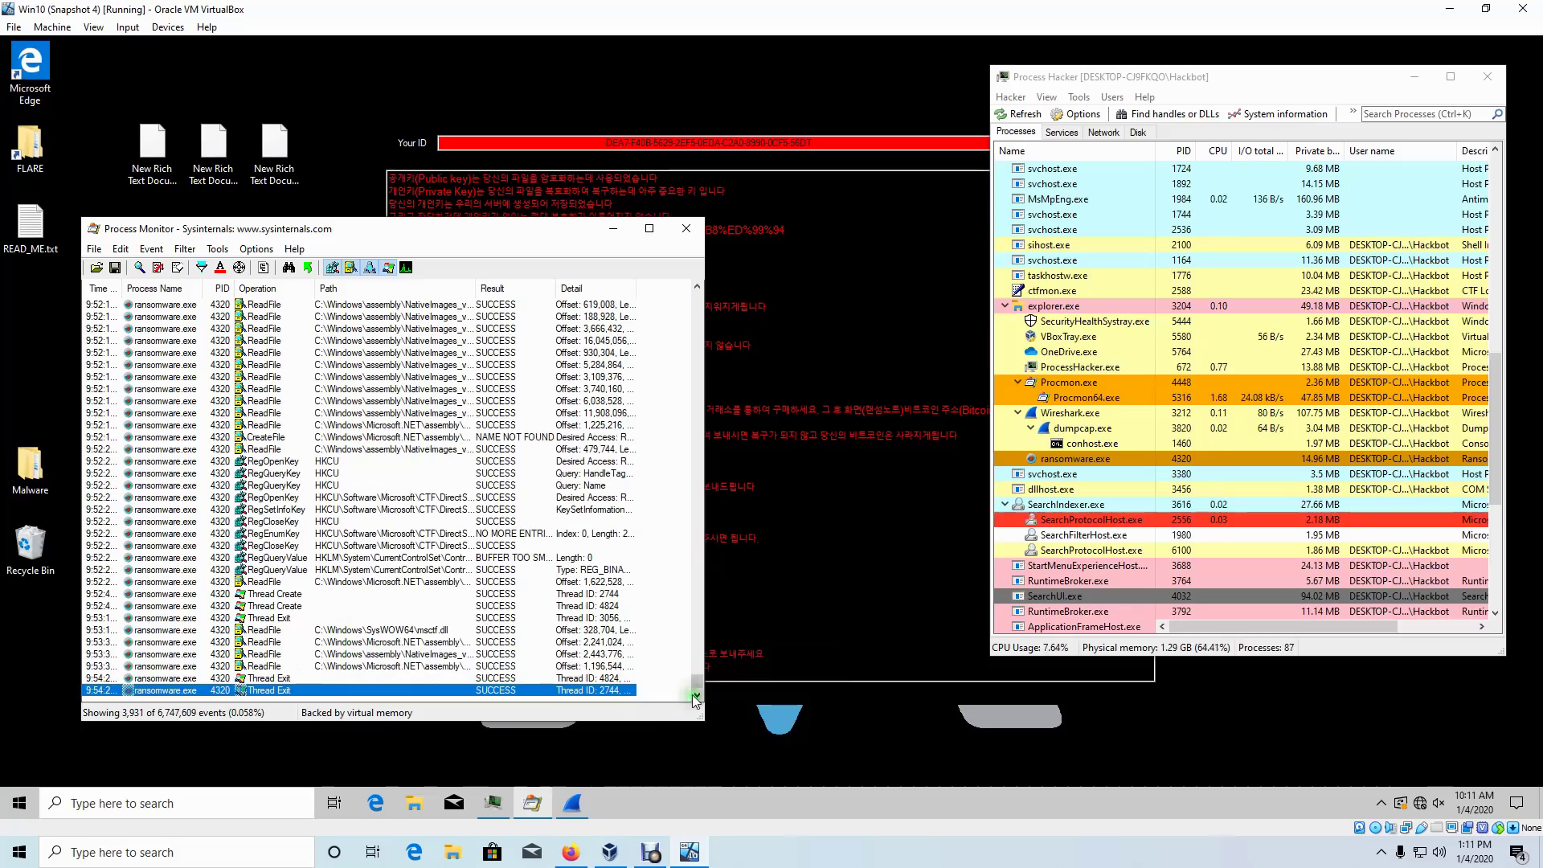
- Terminate the ransomware.exe process in Process Hacker and confirm the termination
left_click(1085, 459)
right_click(1088, 466)
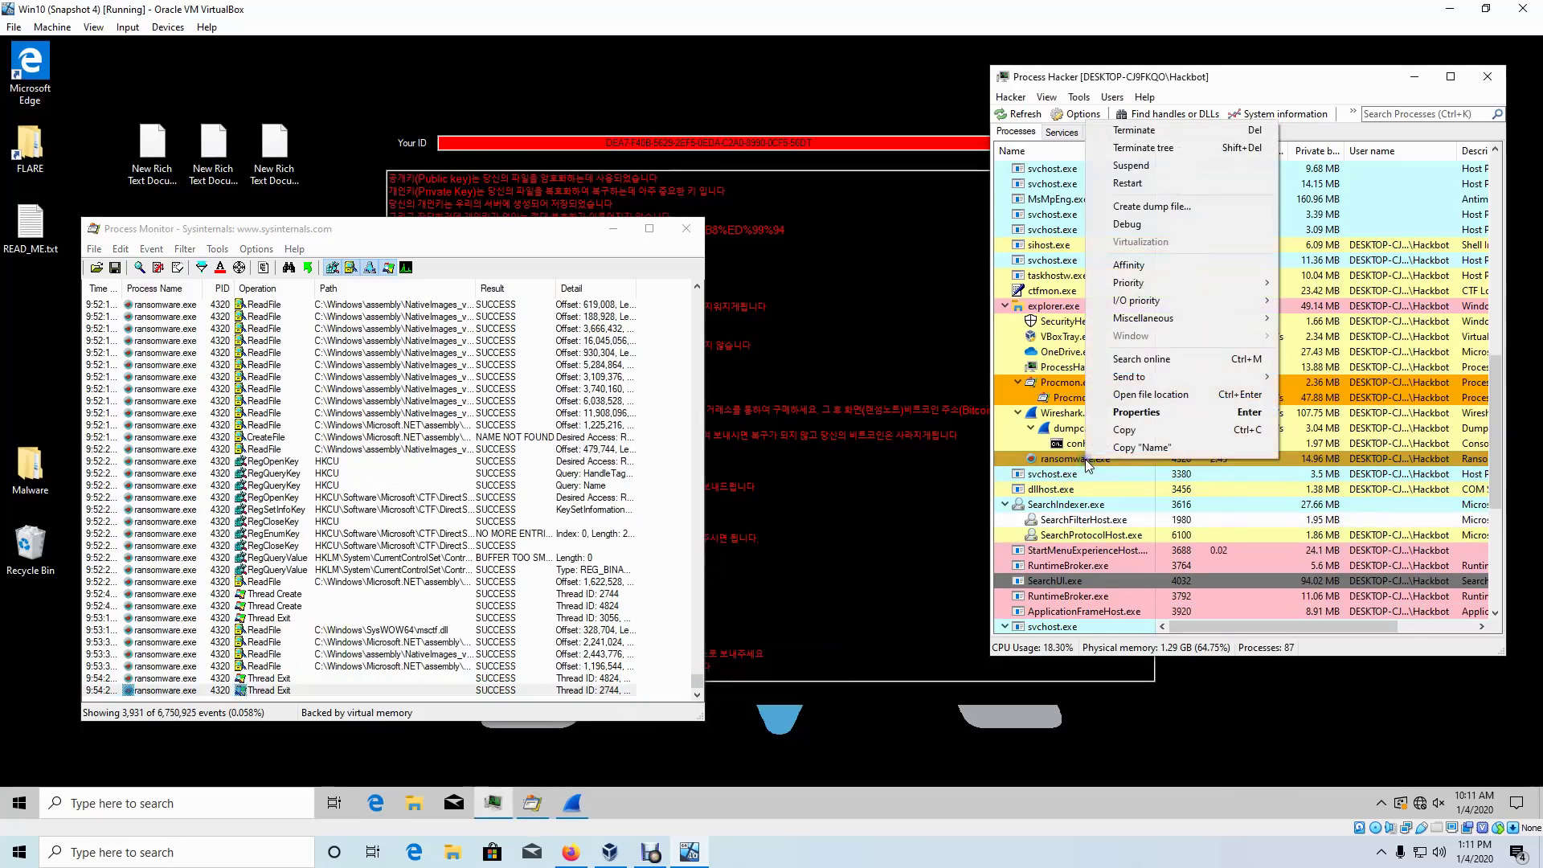
left_click(1135, 130)
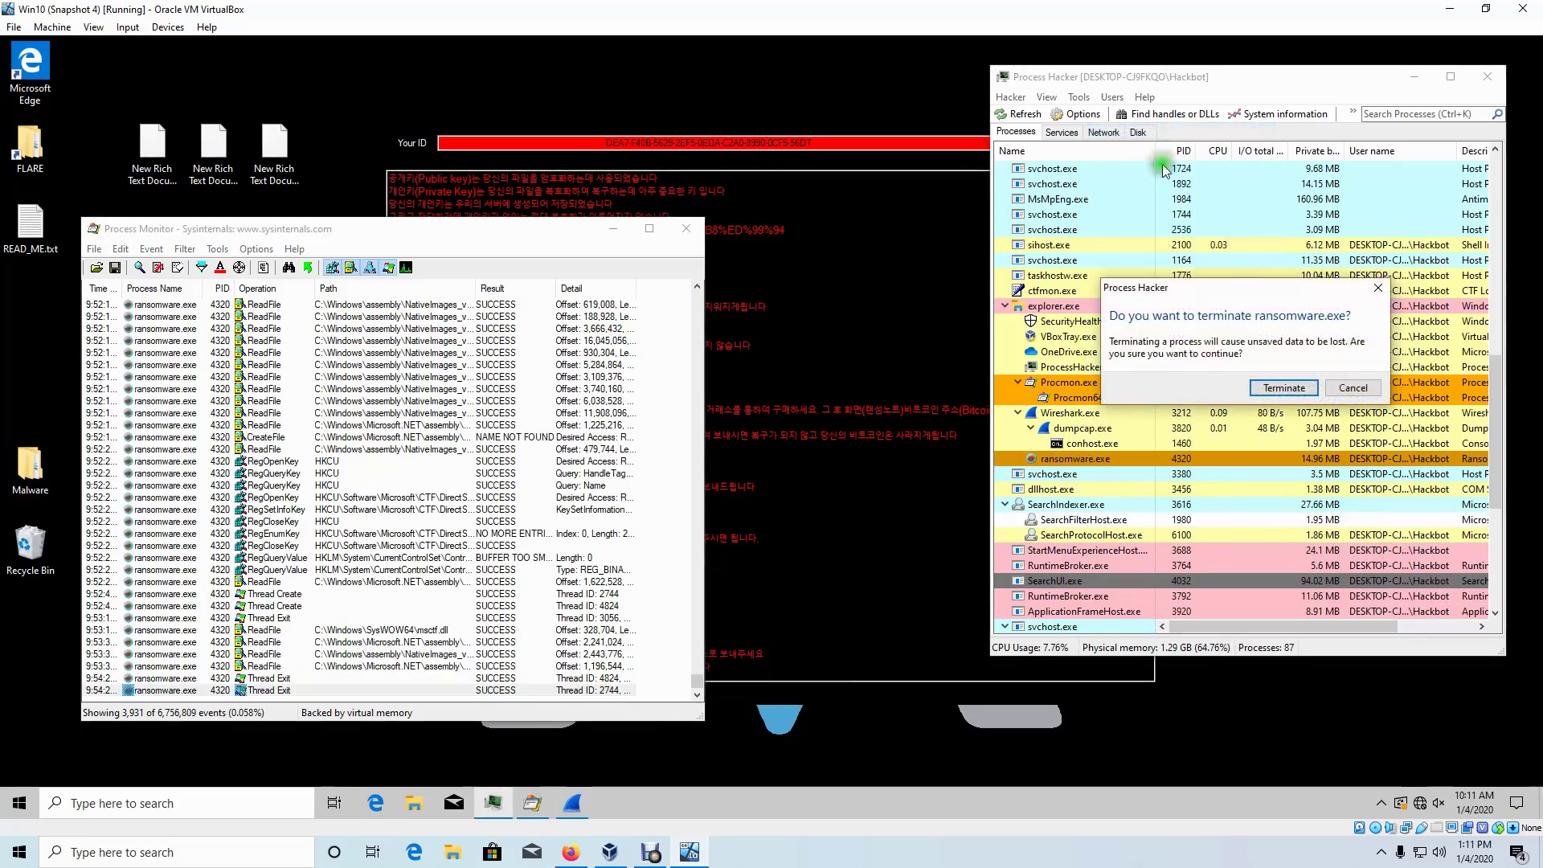
left_click(1282, 389)
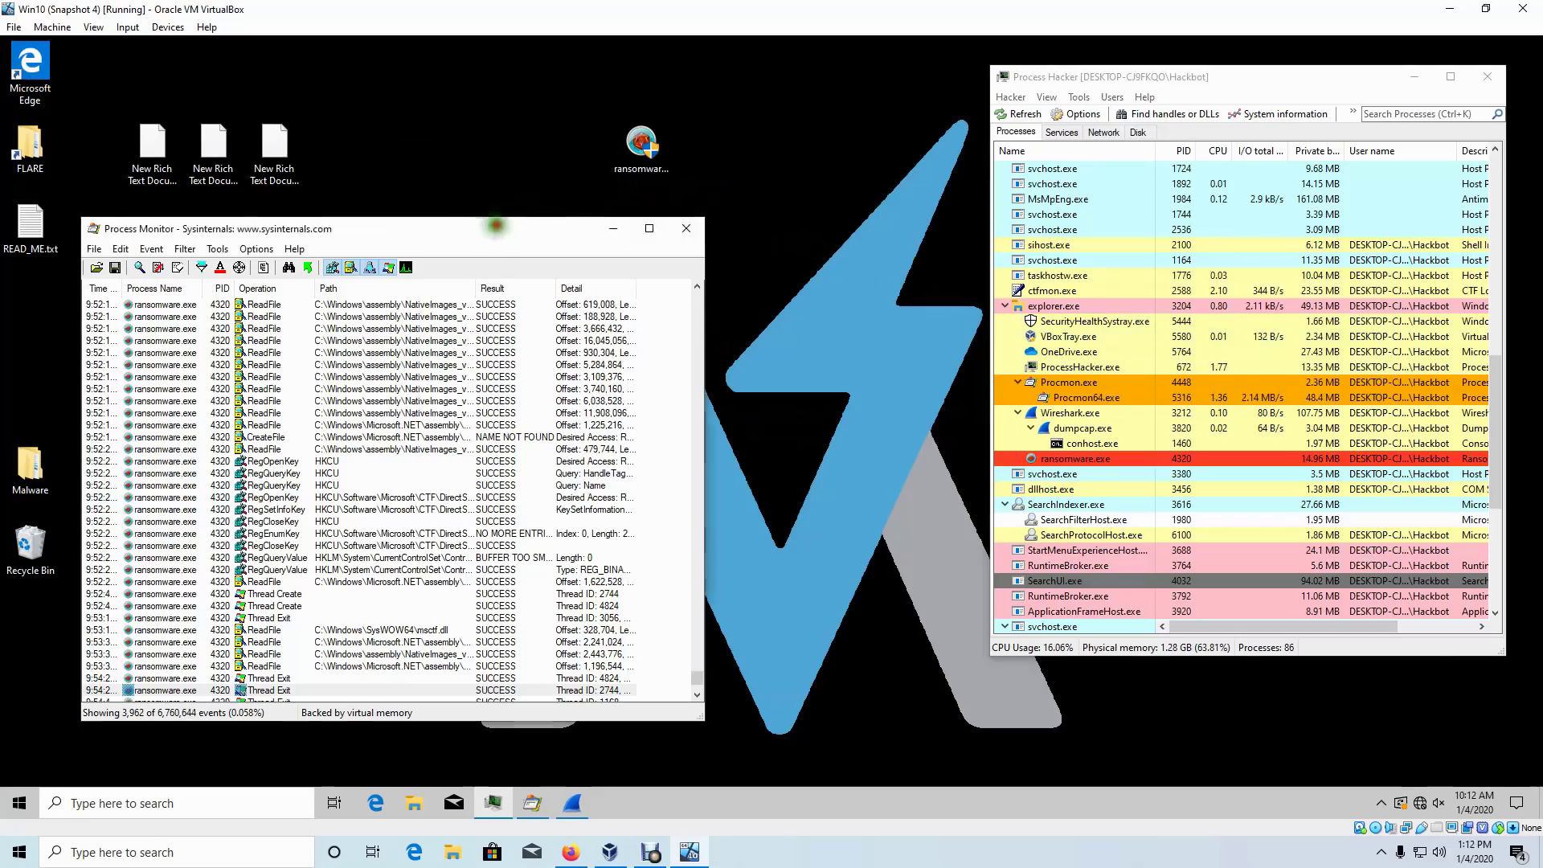
- Move and enlarge the Process Monitor window, and inspect the full file names of the rich text documents on the desktop
left_click_drag(482, 236, 687, 181)
left_click_drag(909, 664, 1103, 766)
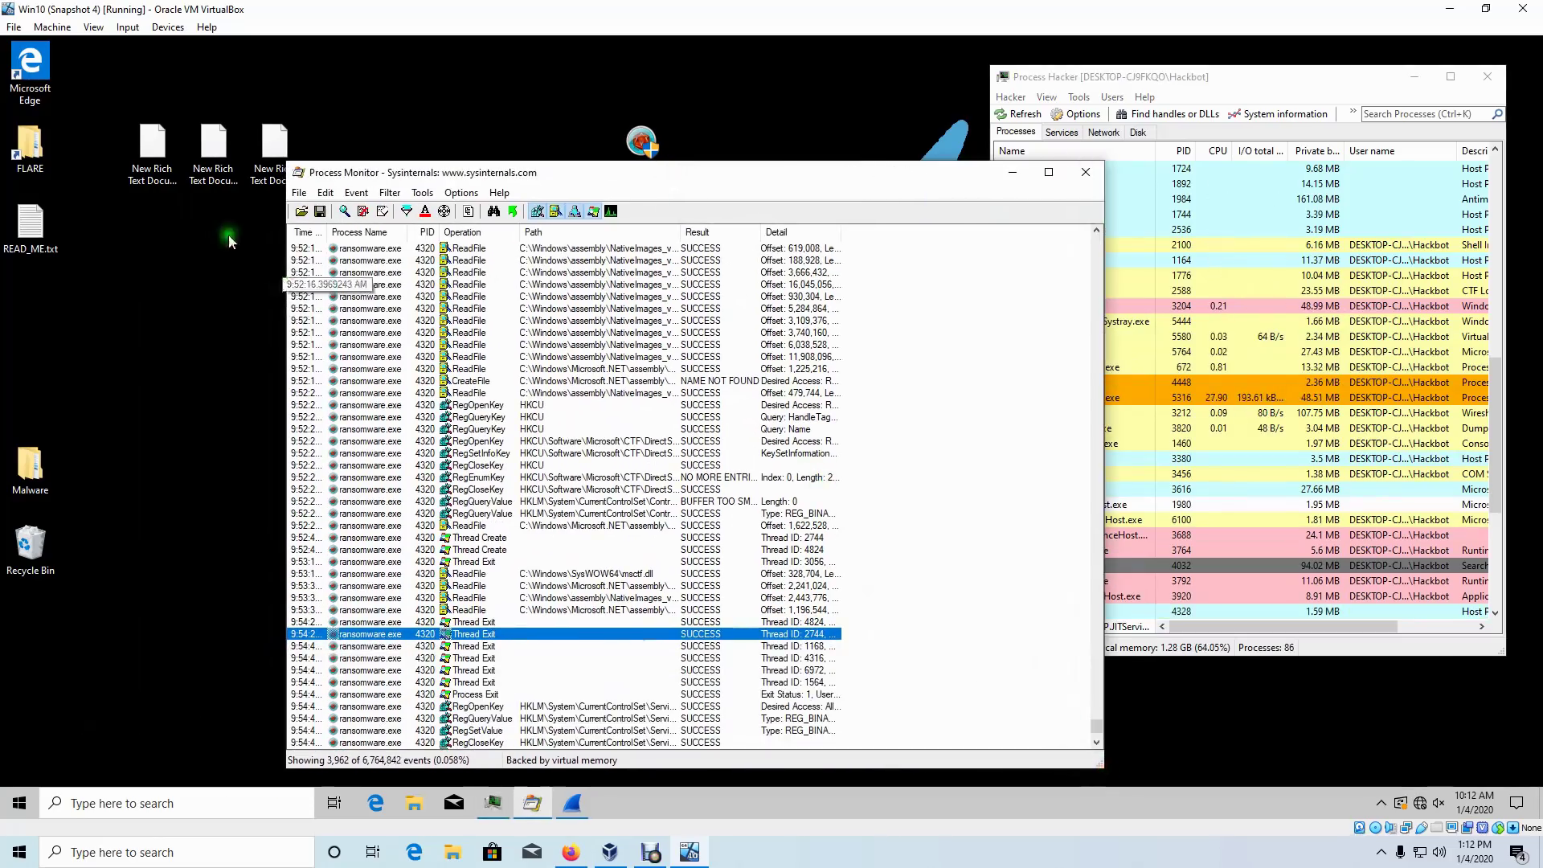
left_click(136, 167)
left_click(272, 138)
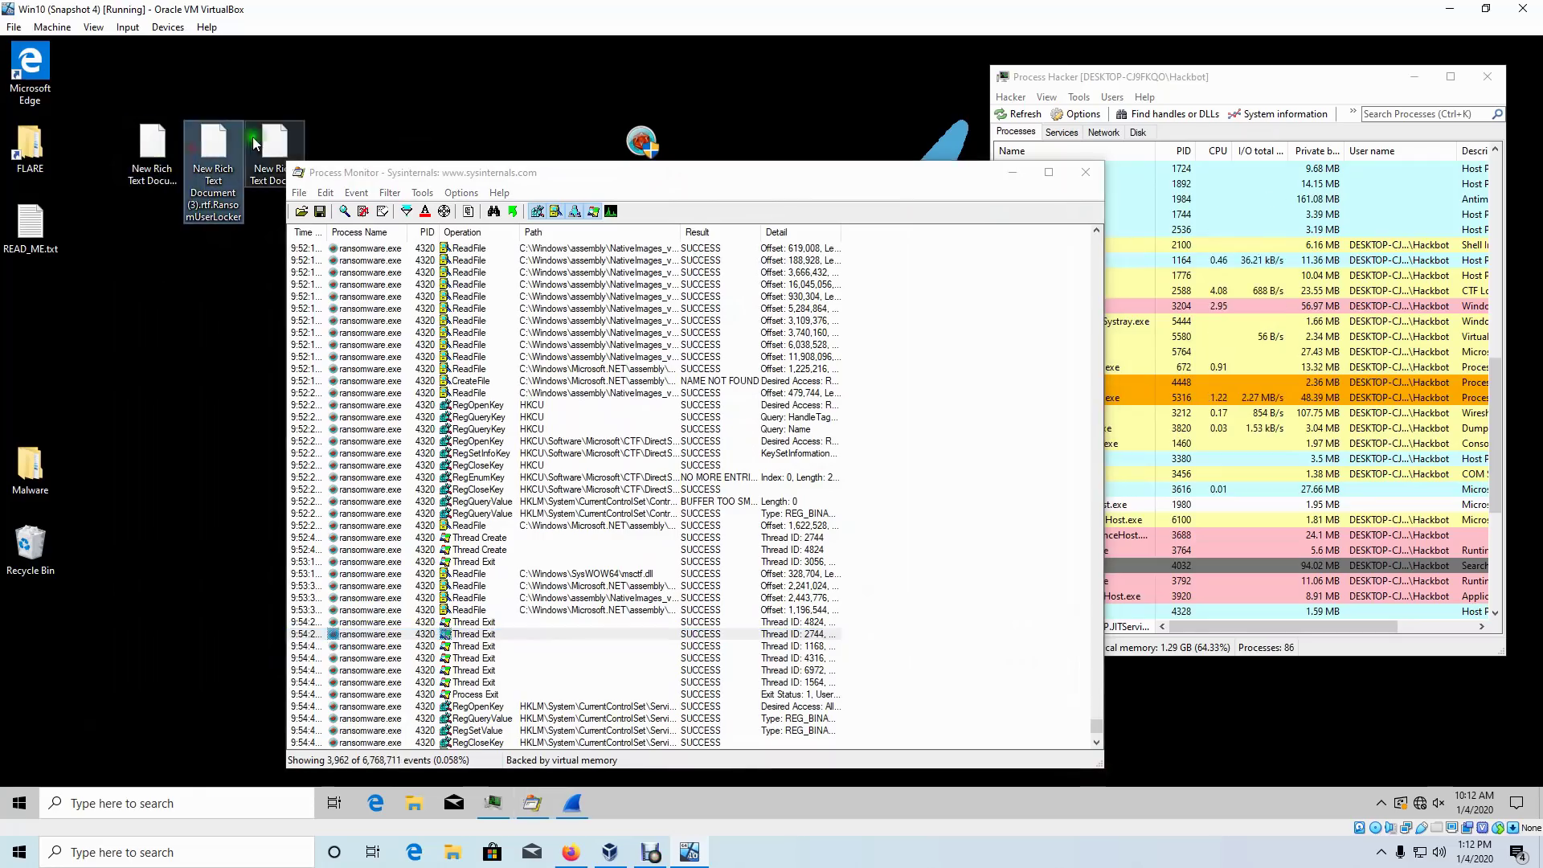
left_click(149, 149)
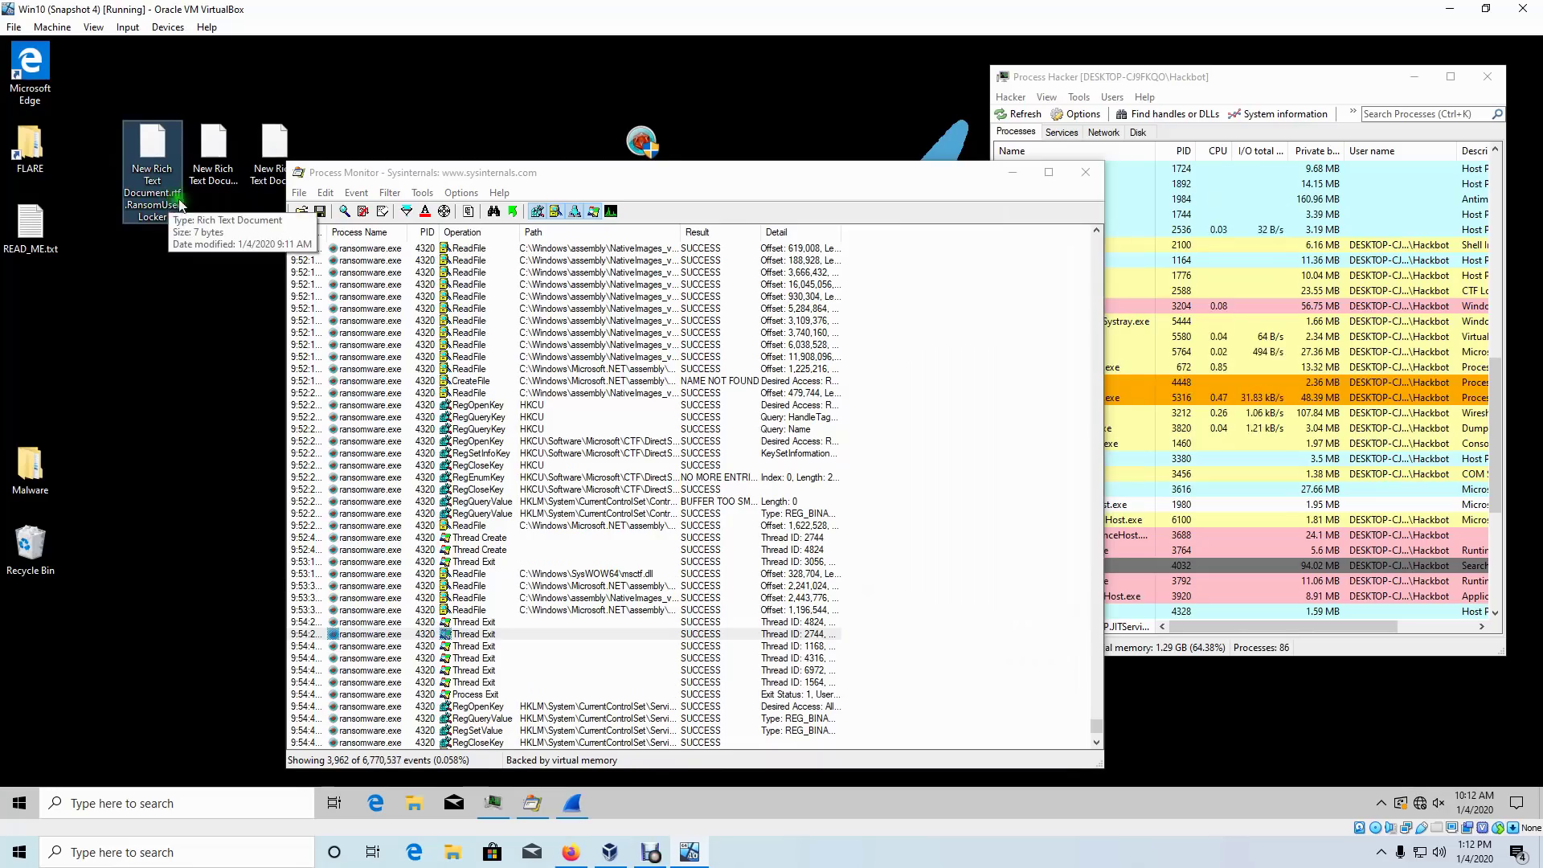
- Reposition and widen the Process Monitor window and open the Registry Summary for the filtered events
left_click_drag(581, 173, 572, 149)
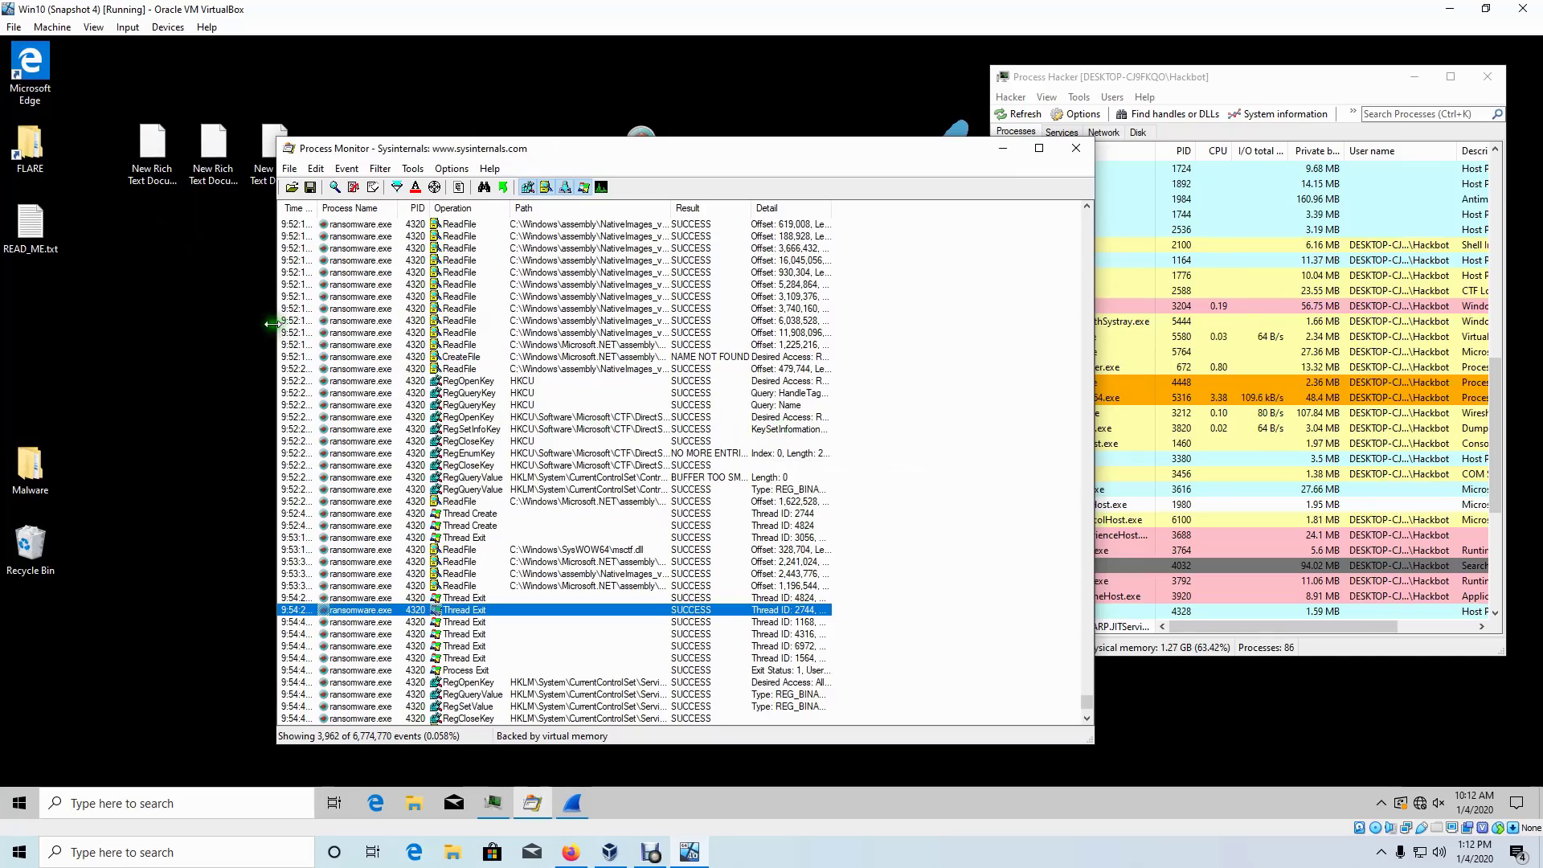
left_click_drag(277, 330, 123, 329)
left_click(259, 168)
left_click(379, 268)
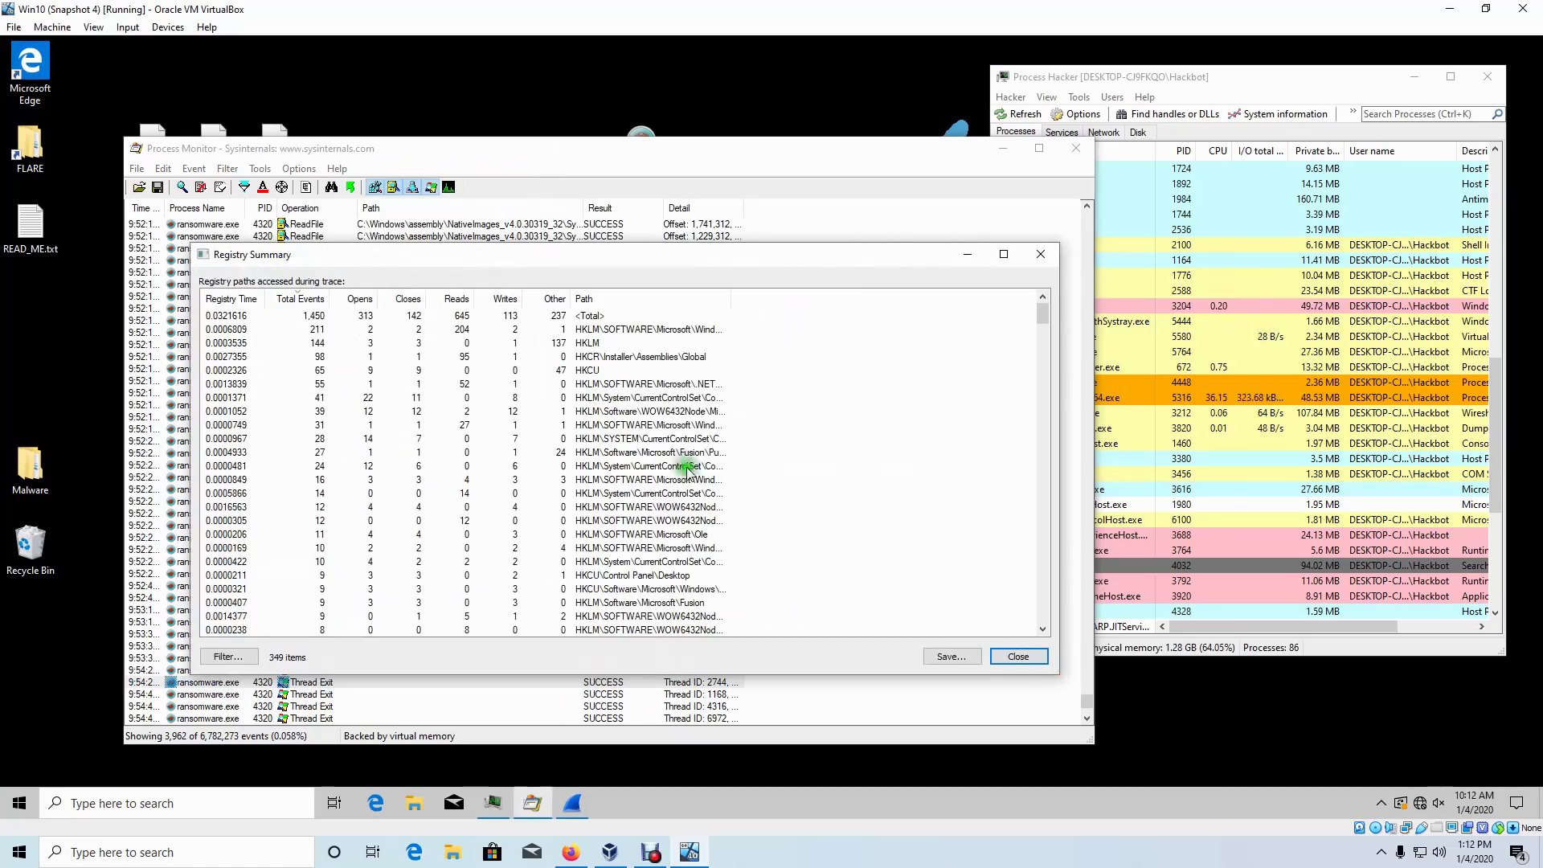
- Sort the Registry Summary by writes, widen its Path column, examine the Cryptography registry paths, and close the summary
left_click(507, 299)
left_click_drag(731, 299, 990, 307)
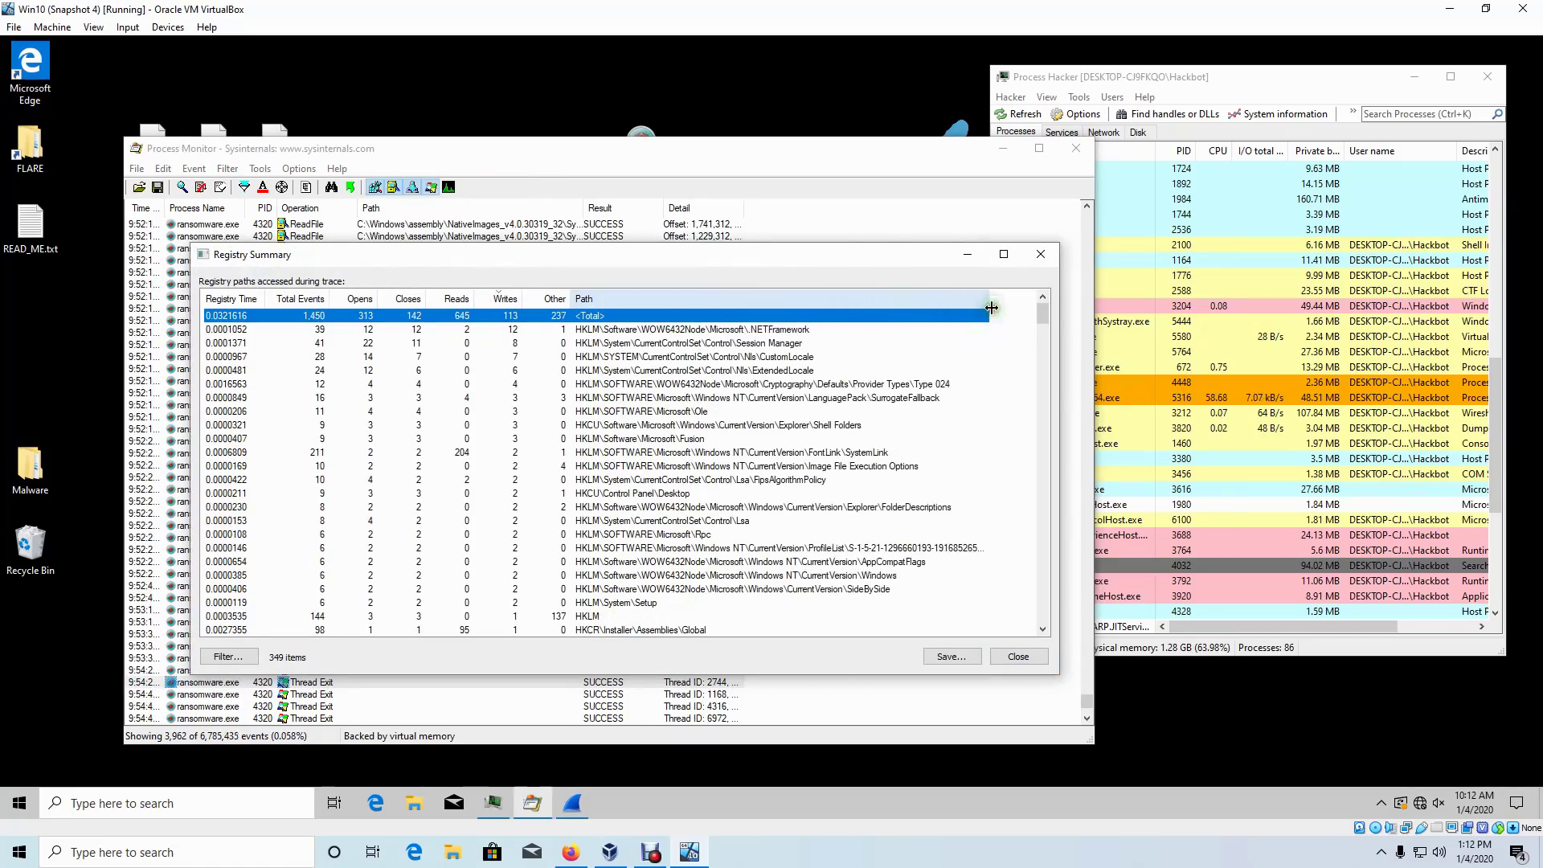
left_click(796, 384)
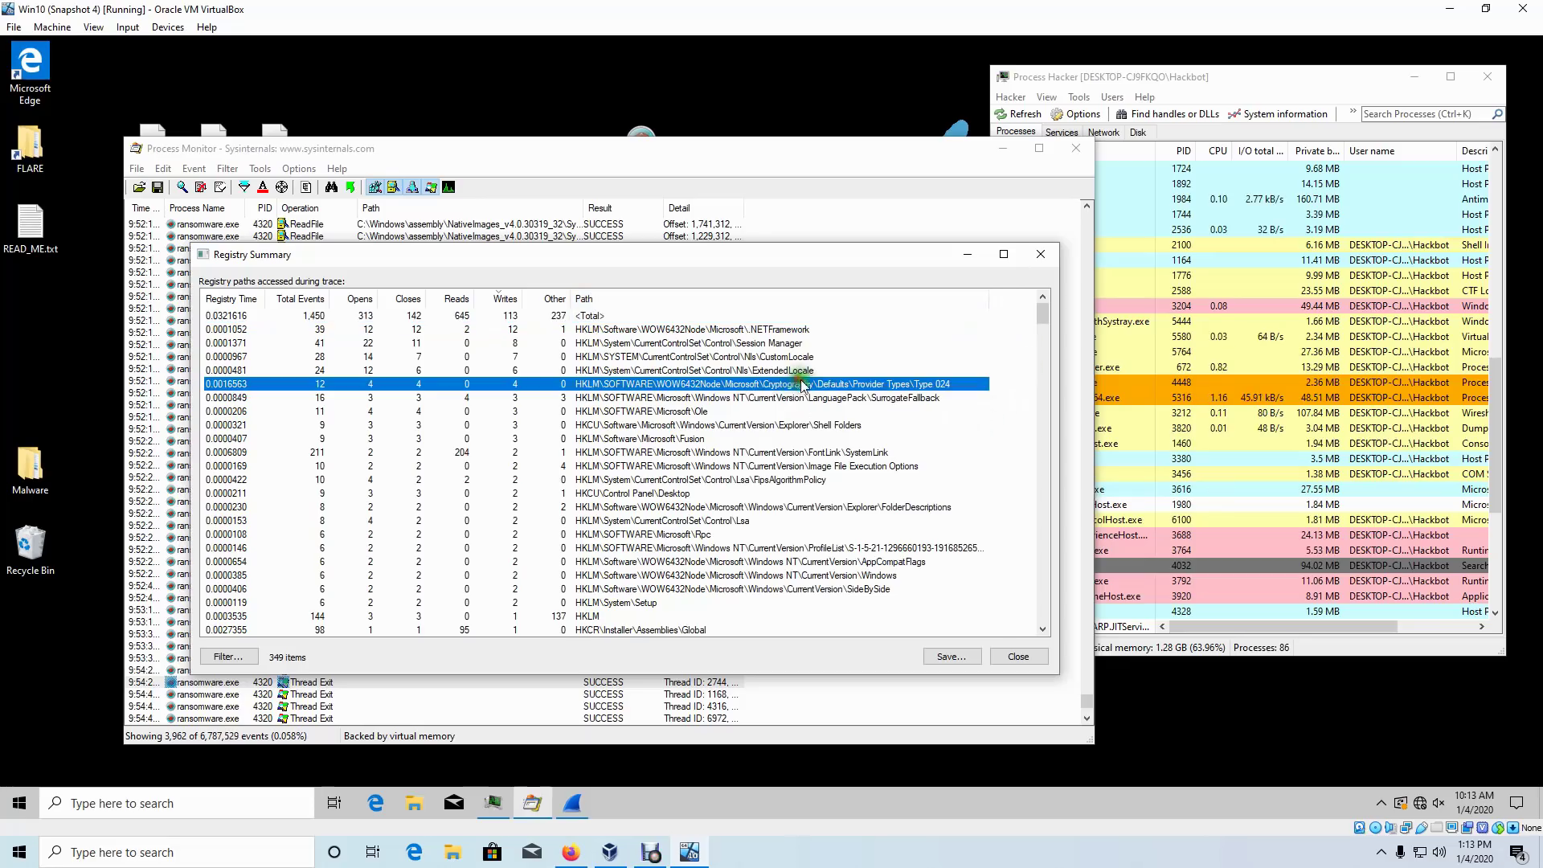
scroll(789, 406, "down", 3)
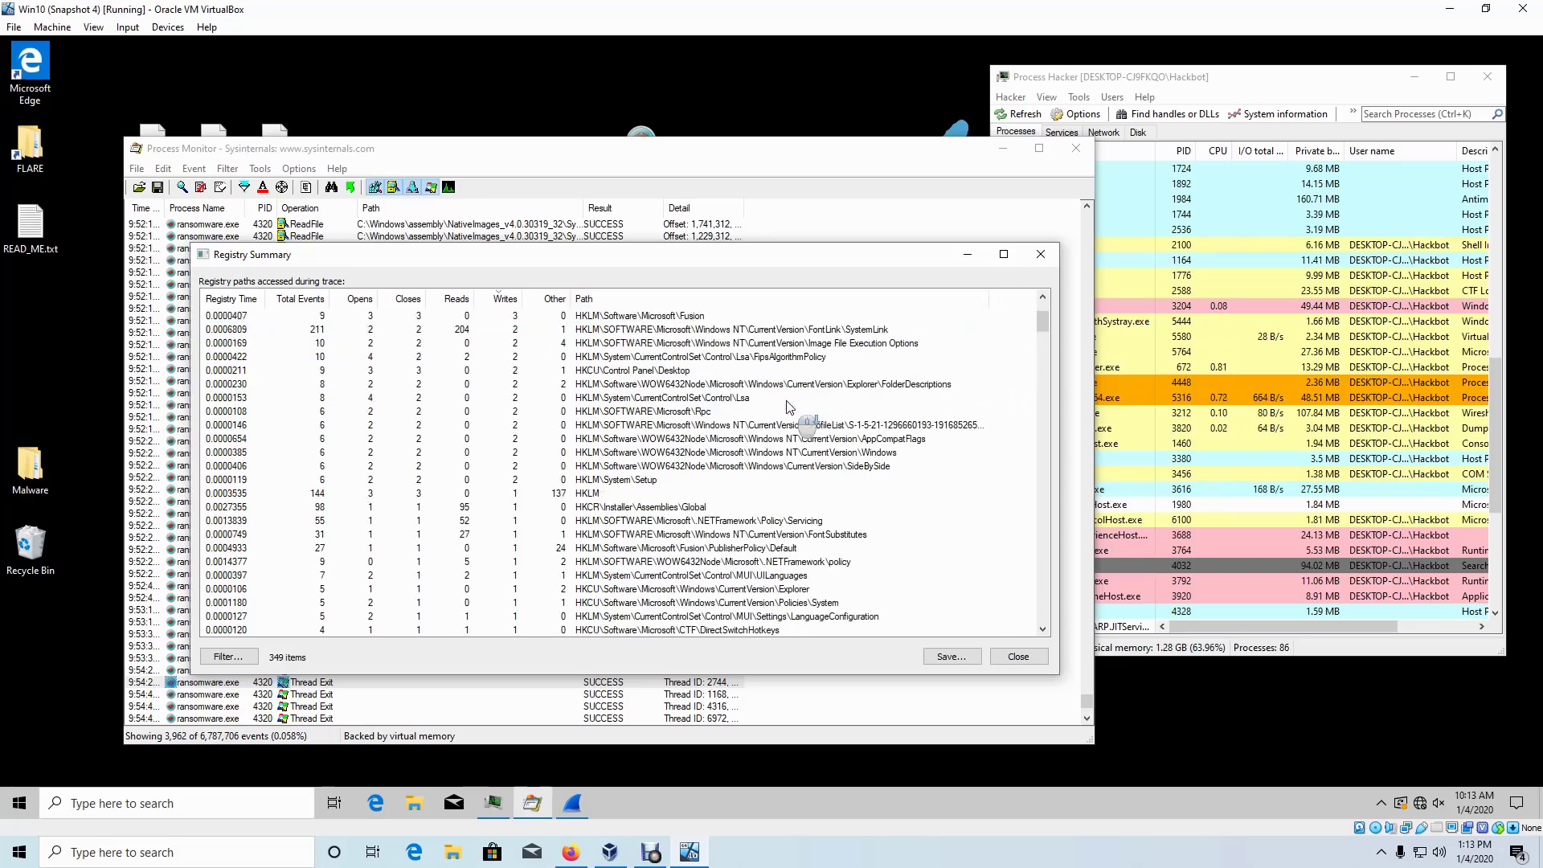
scroll(789, 405, "down", 5)
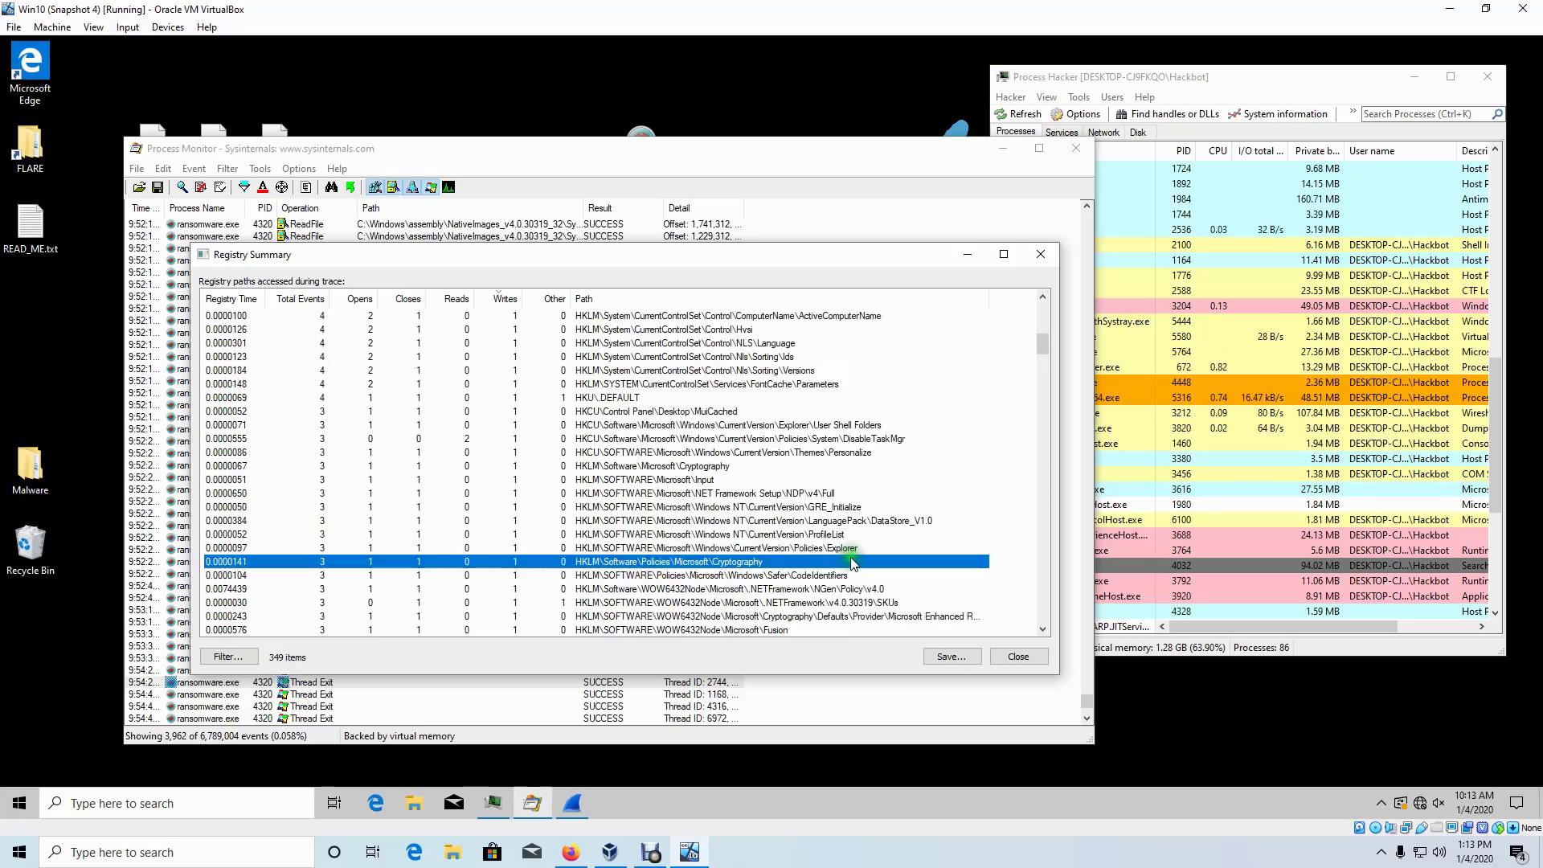
left_click(854, 562)
scroll(853, 563, "down", 2)
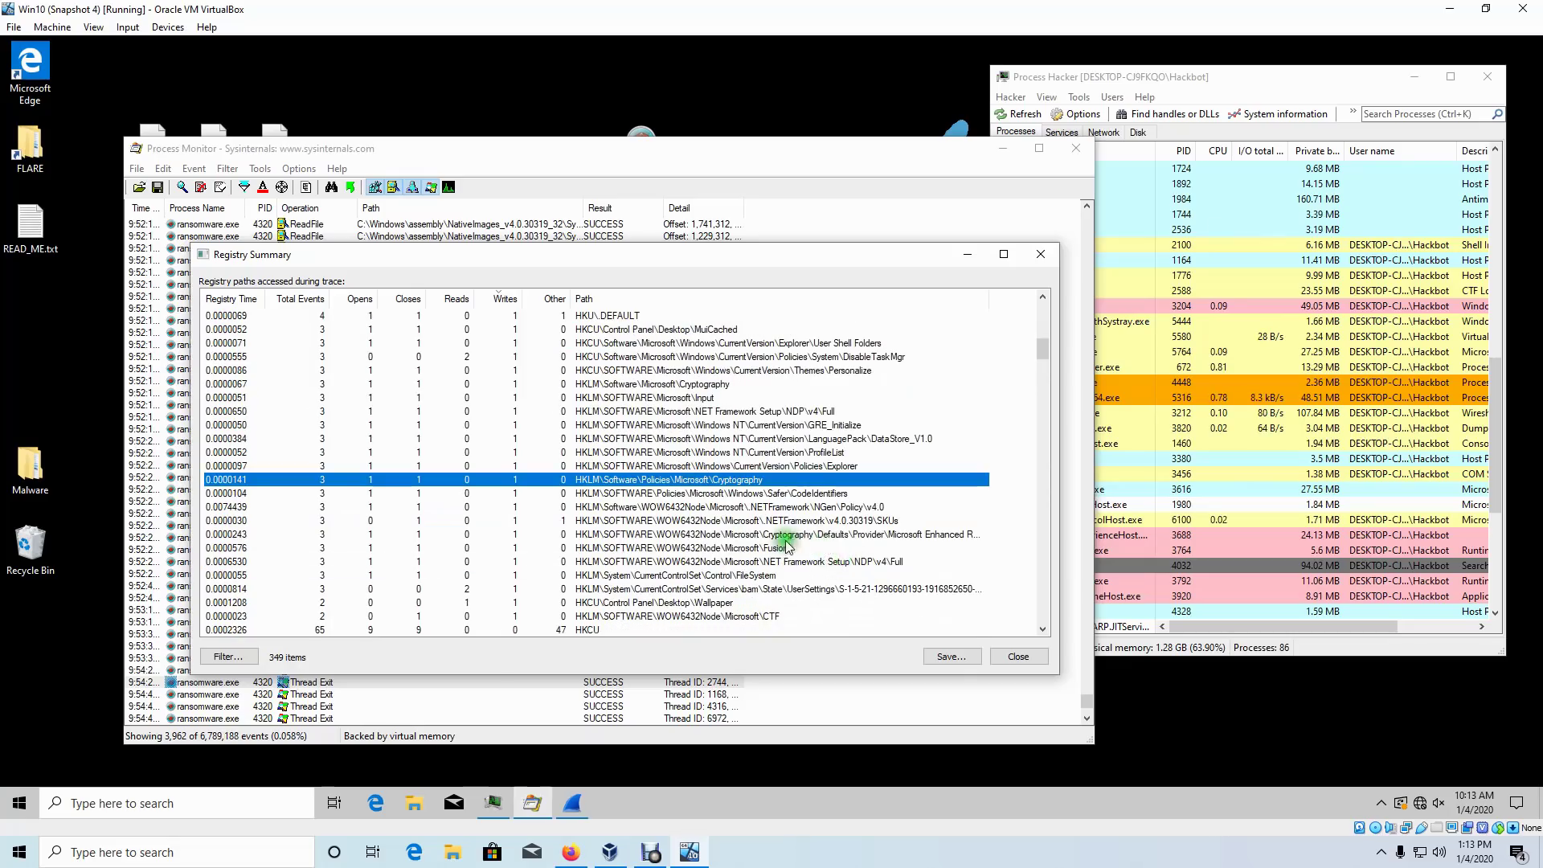
key("Escape")
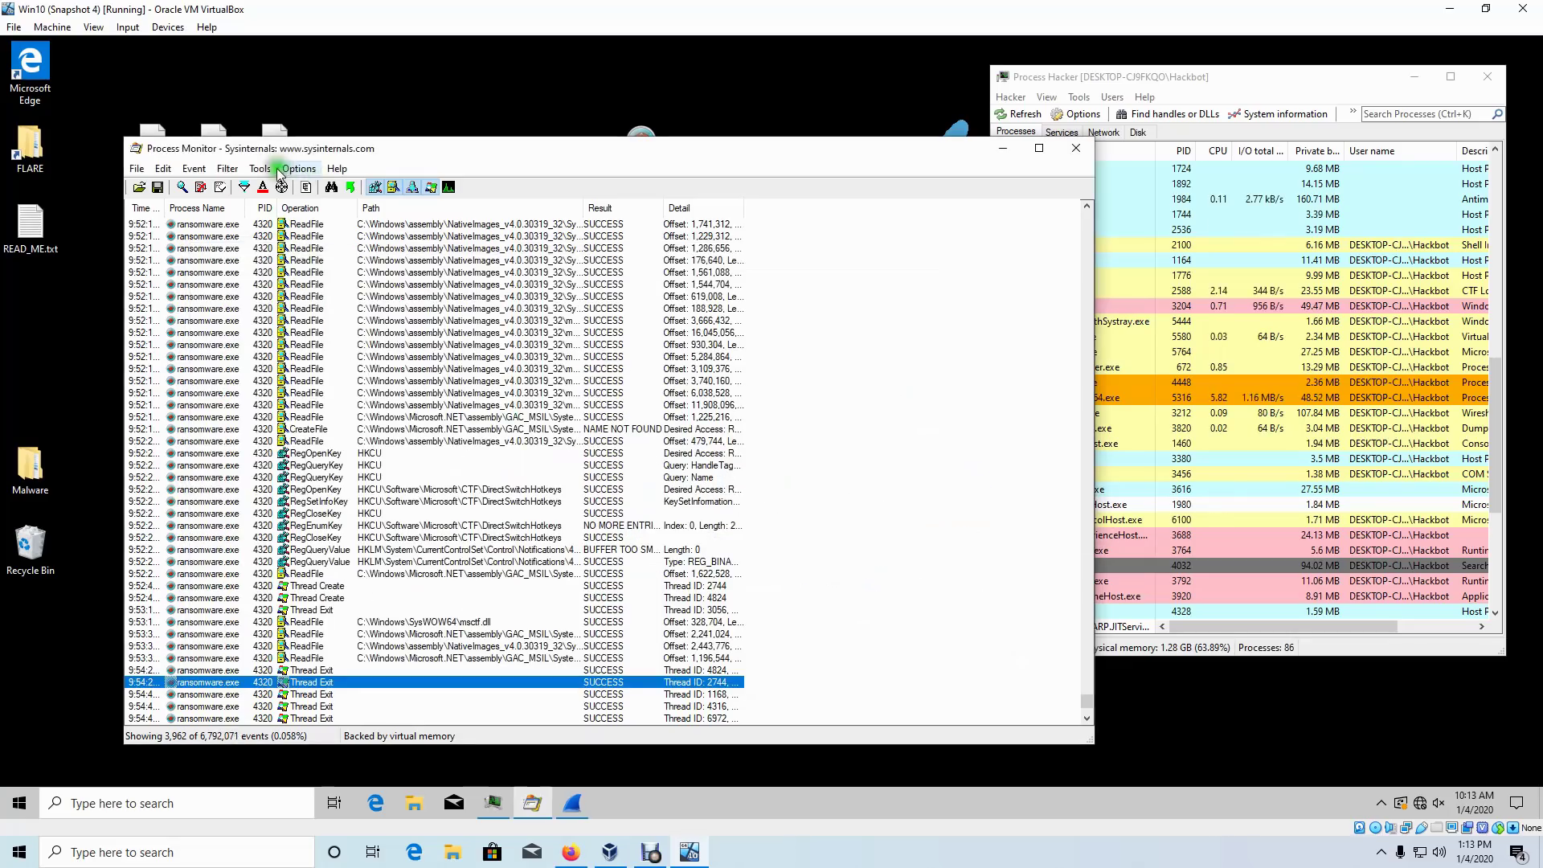
- Open the File Summary sorted by write bytes, widen its Path column, and inspect the READ_ME.txt entry
left_click(267, 168)
left_click(312, 247)
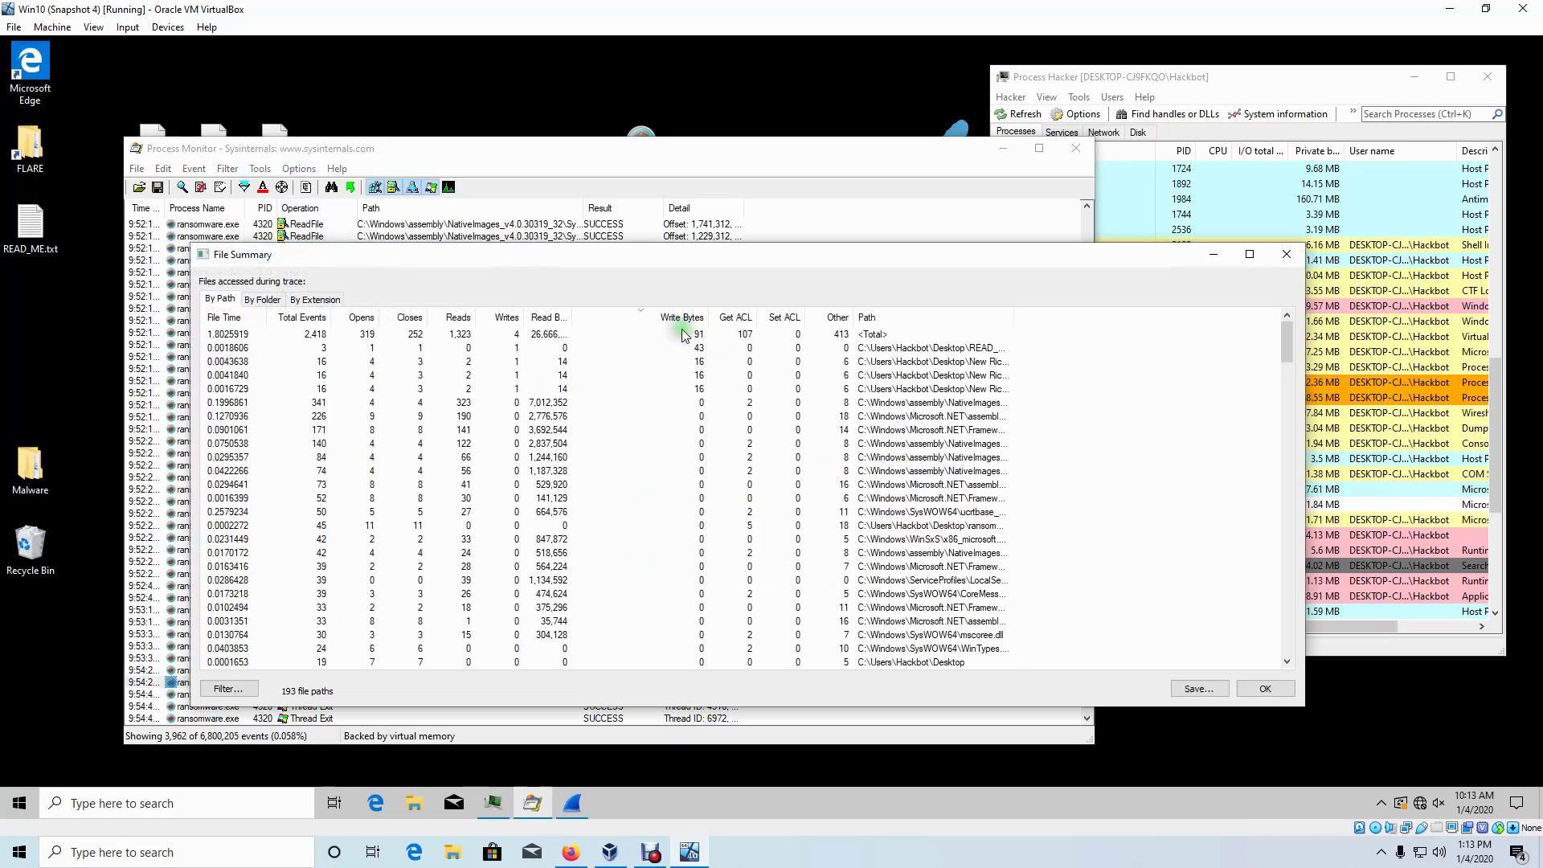
left_click_drag(1016, 315, 1247, 319)
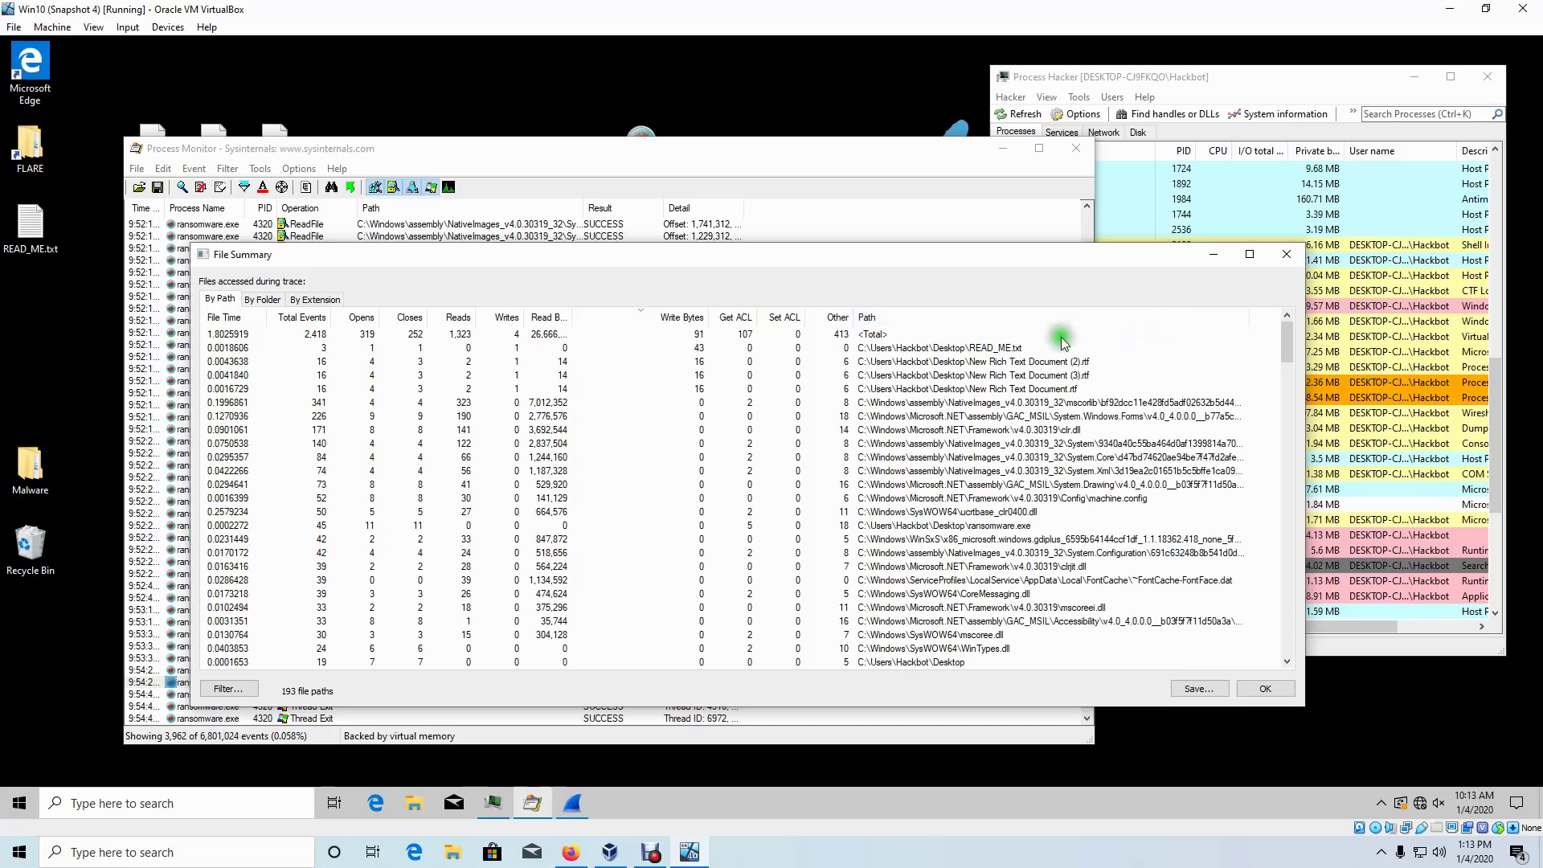
left_click(1038, 348)
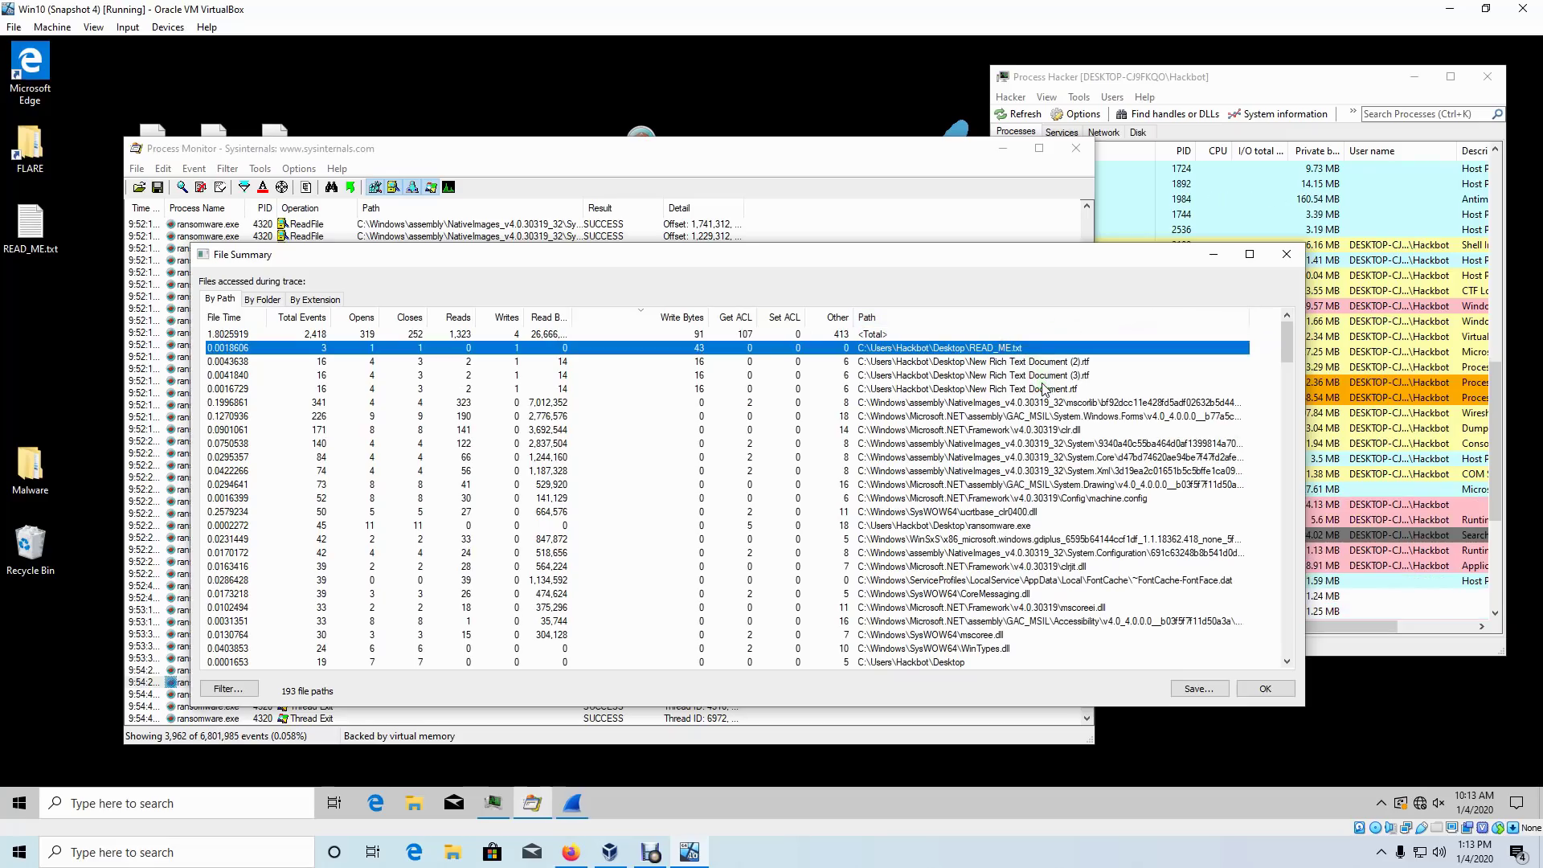
- Move Process Monitor to uncover the desktop's rich text documents and compare them with the written files in the File Summary
left_click_drag(563, 148, 496, 236)
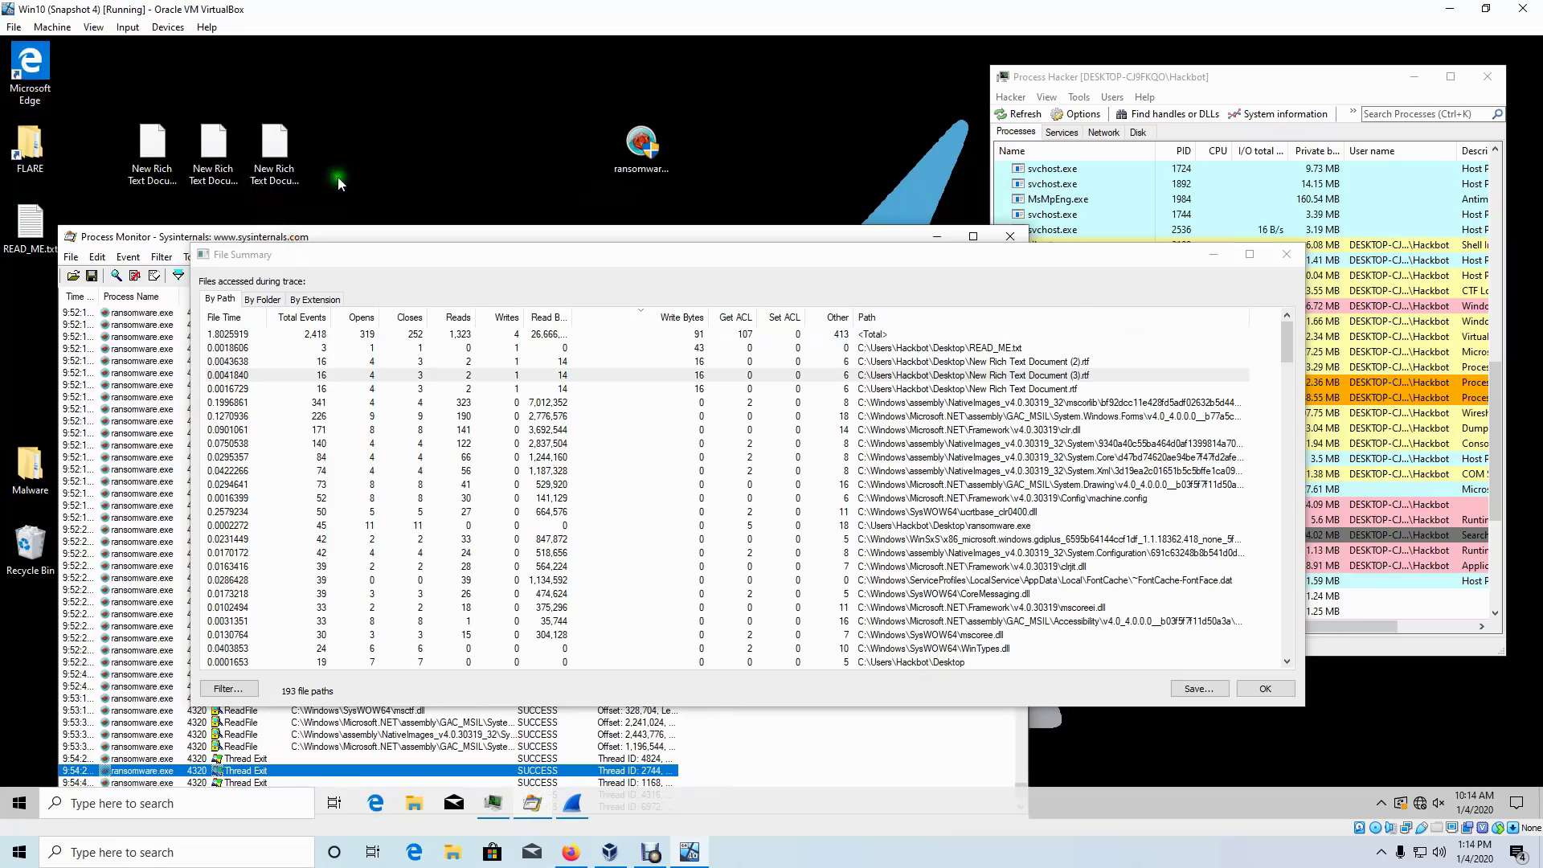
left_click(274, 144)
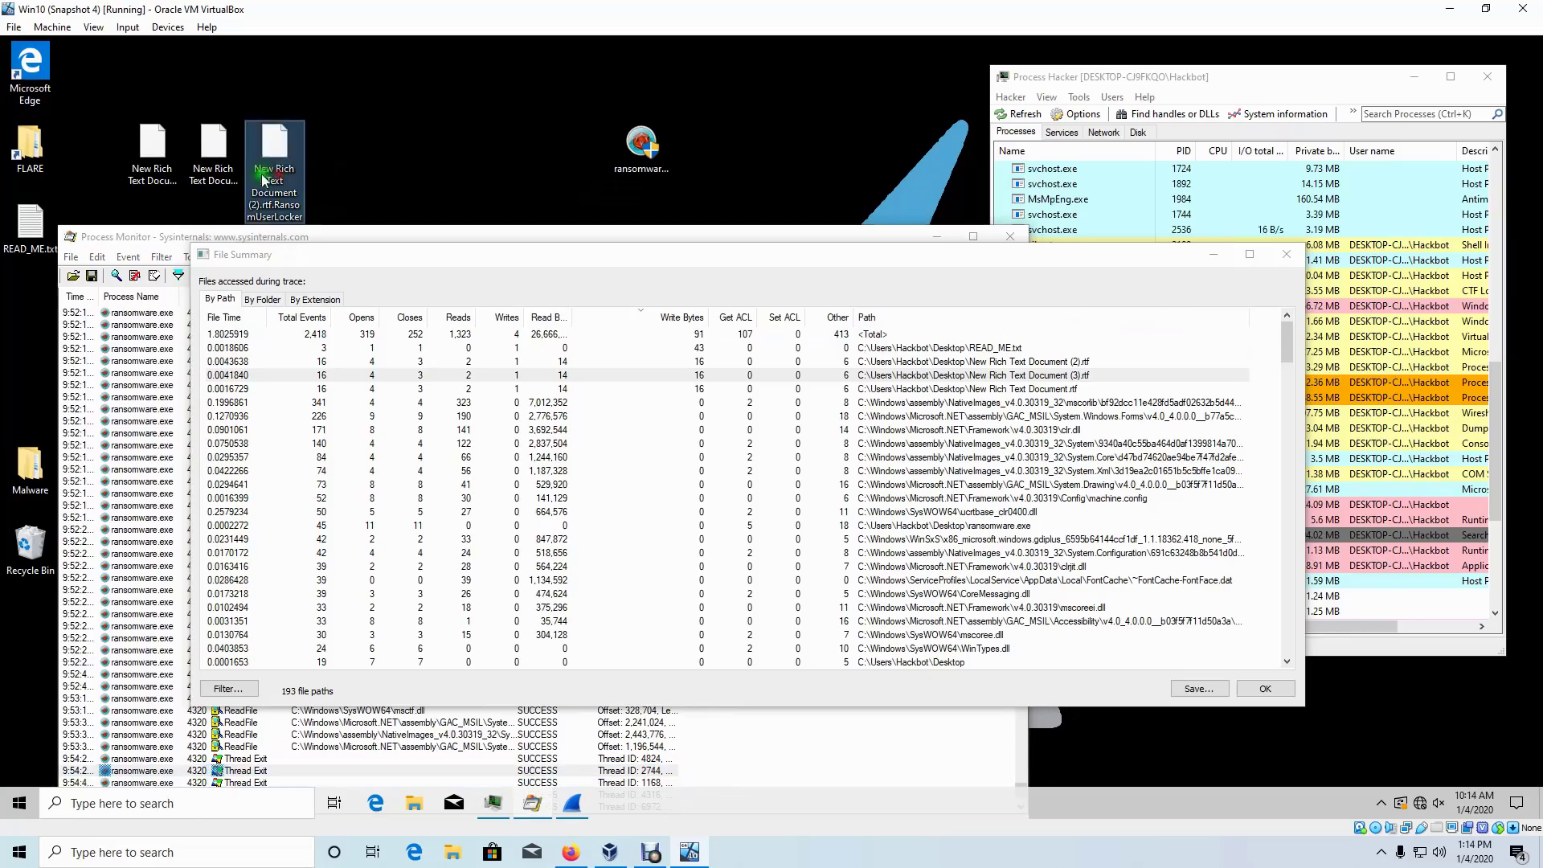
left_click(1017, 392)
left_click(984, 349)
left_click(987, 362)
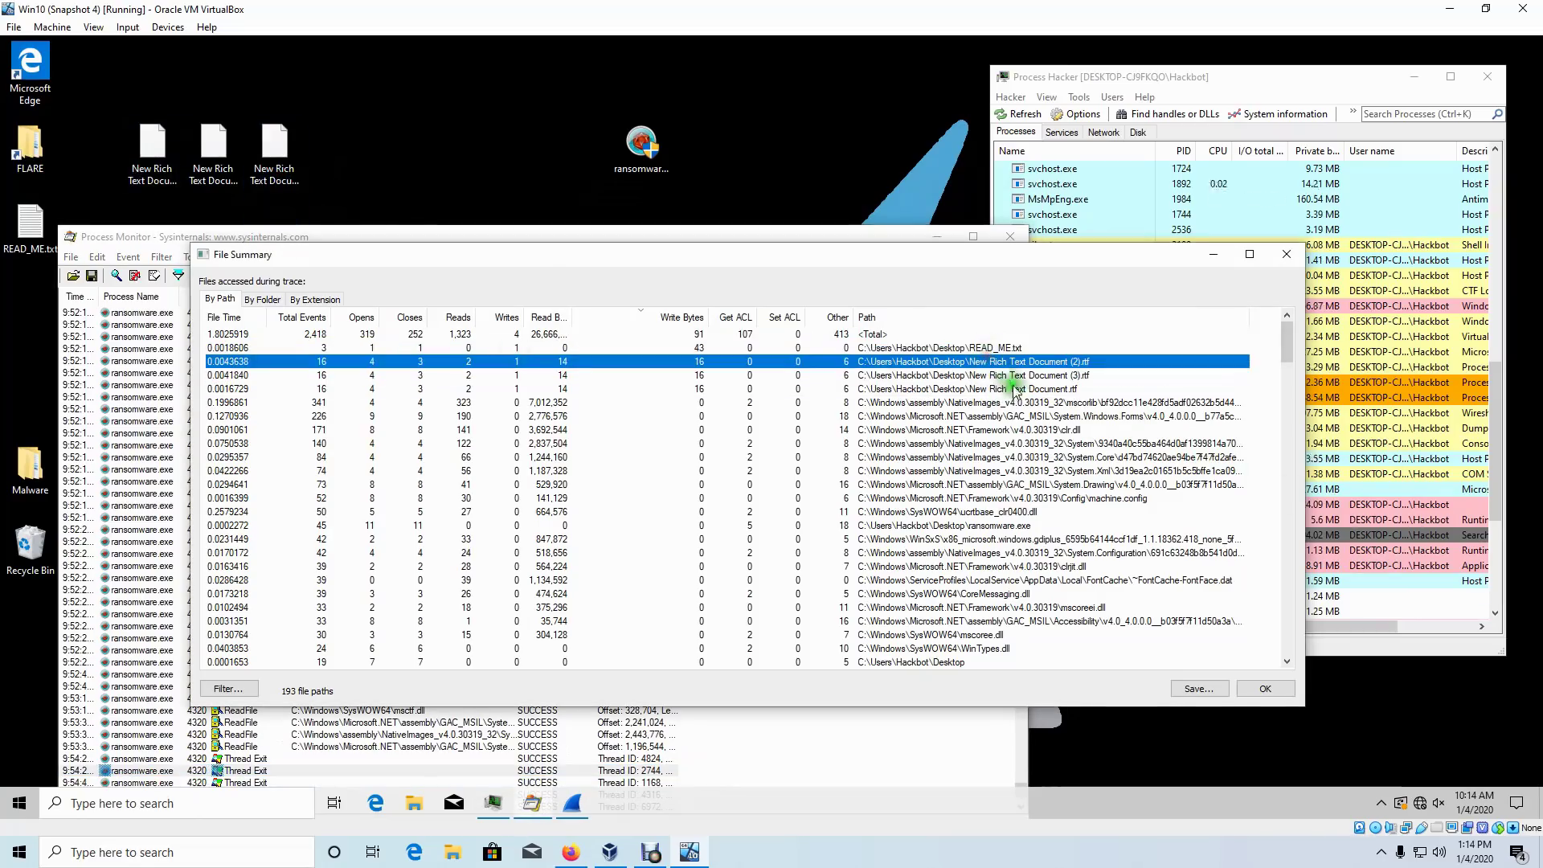
left_click(486, 348)
left_click(487, 376)
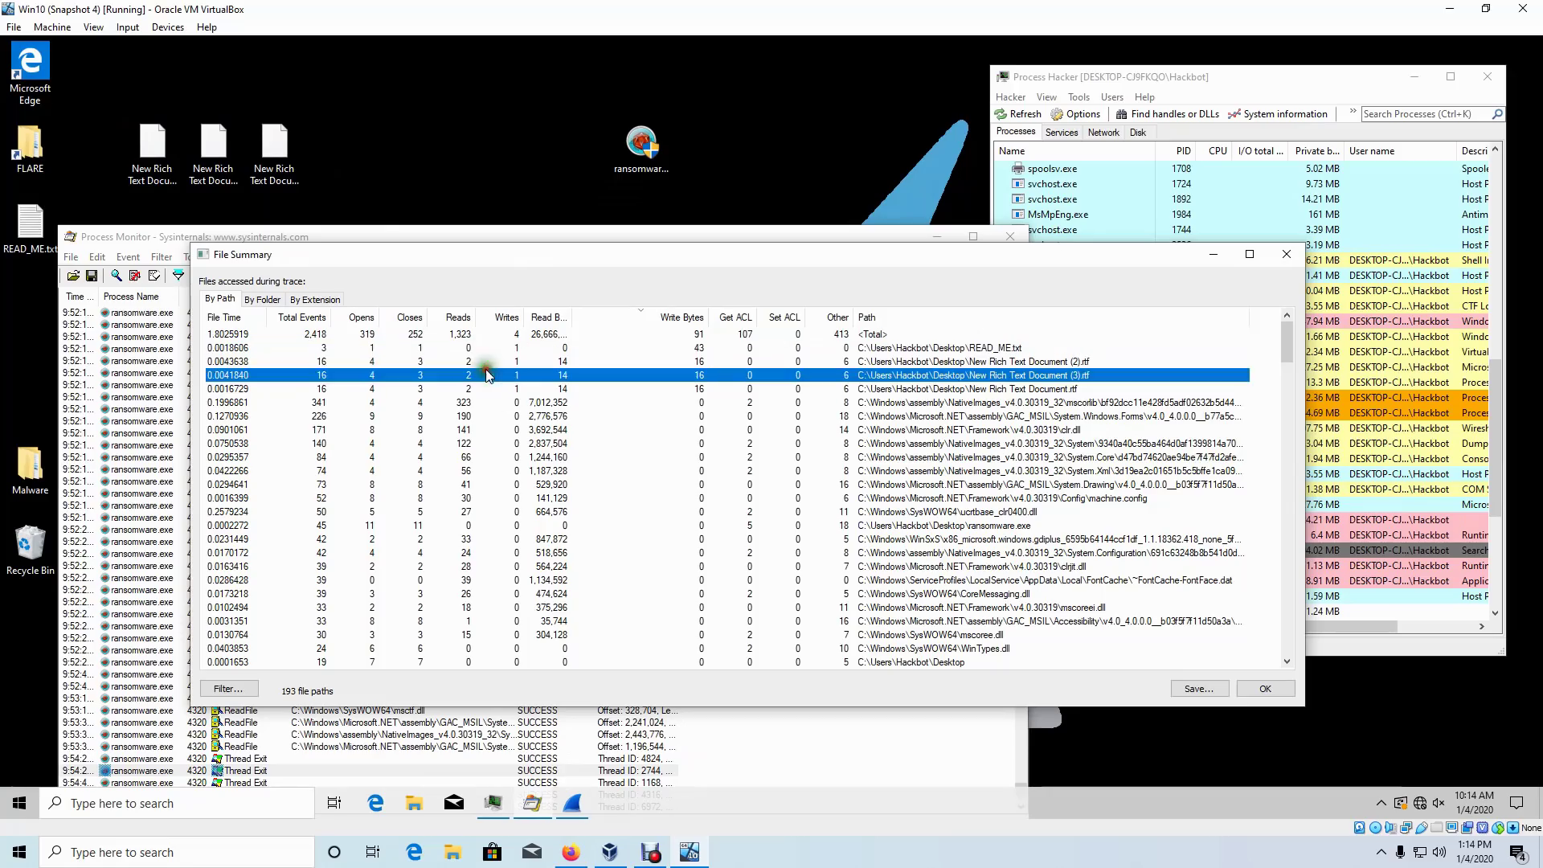
- Examine the remaining file paths in the File Summary for any further write activity
left_click(492, 401)
left_click(507, 470)
left_click(506, 539)
scroll(515, 560, "down", 15)
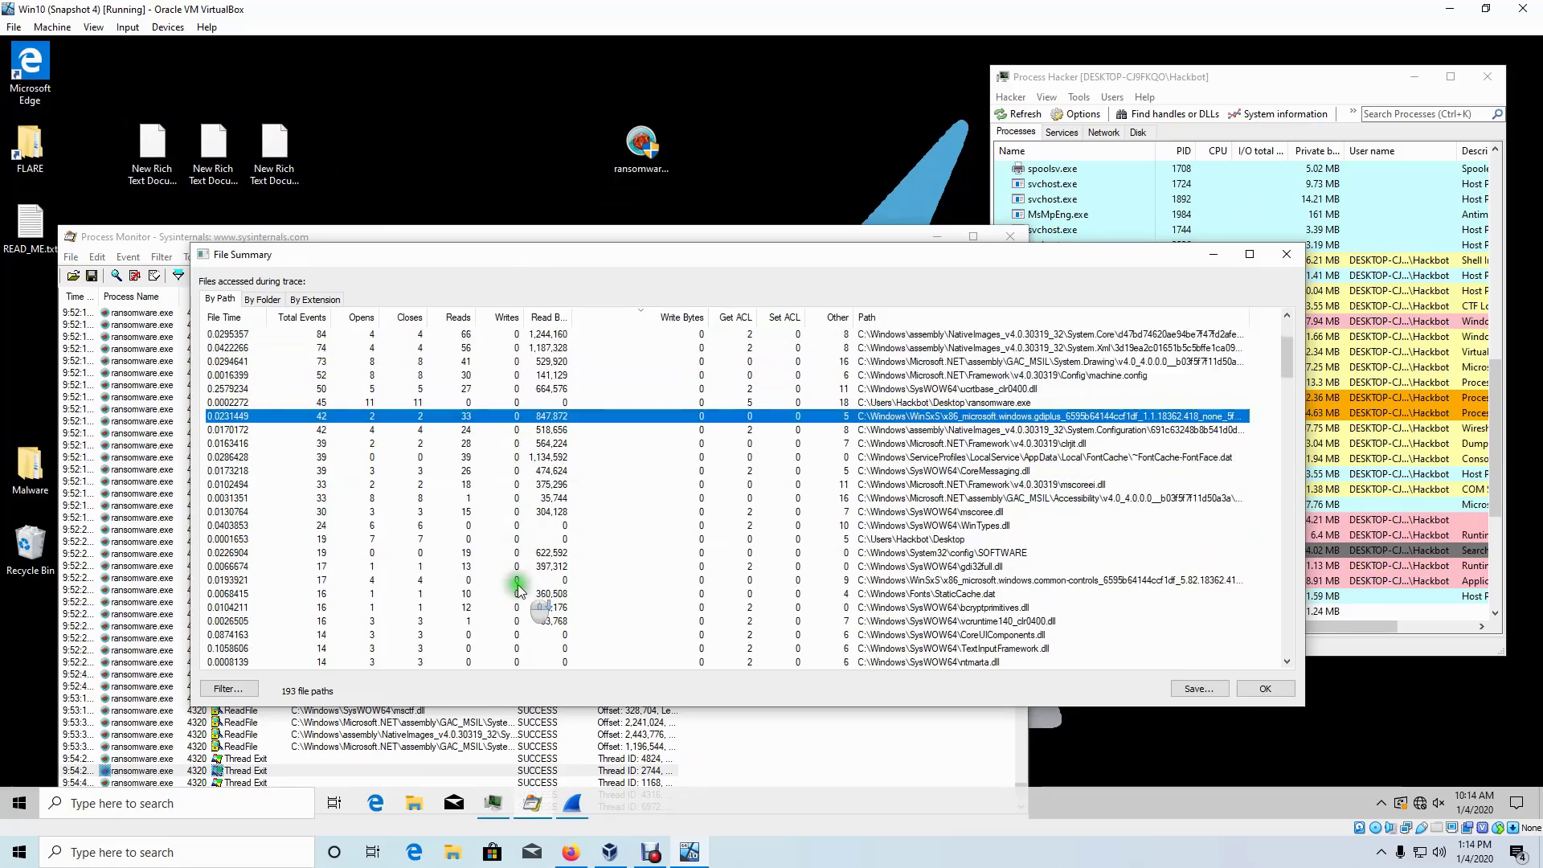
scroll(516, 560, "down", 12)
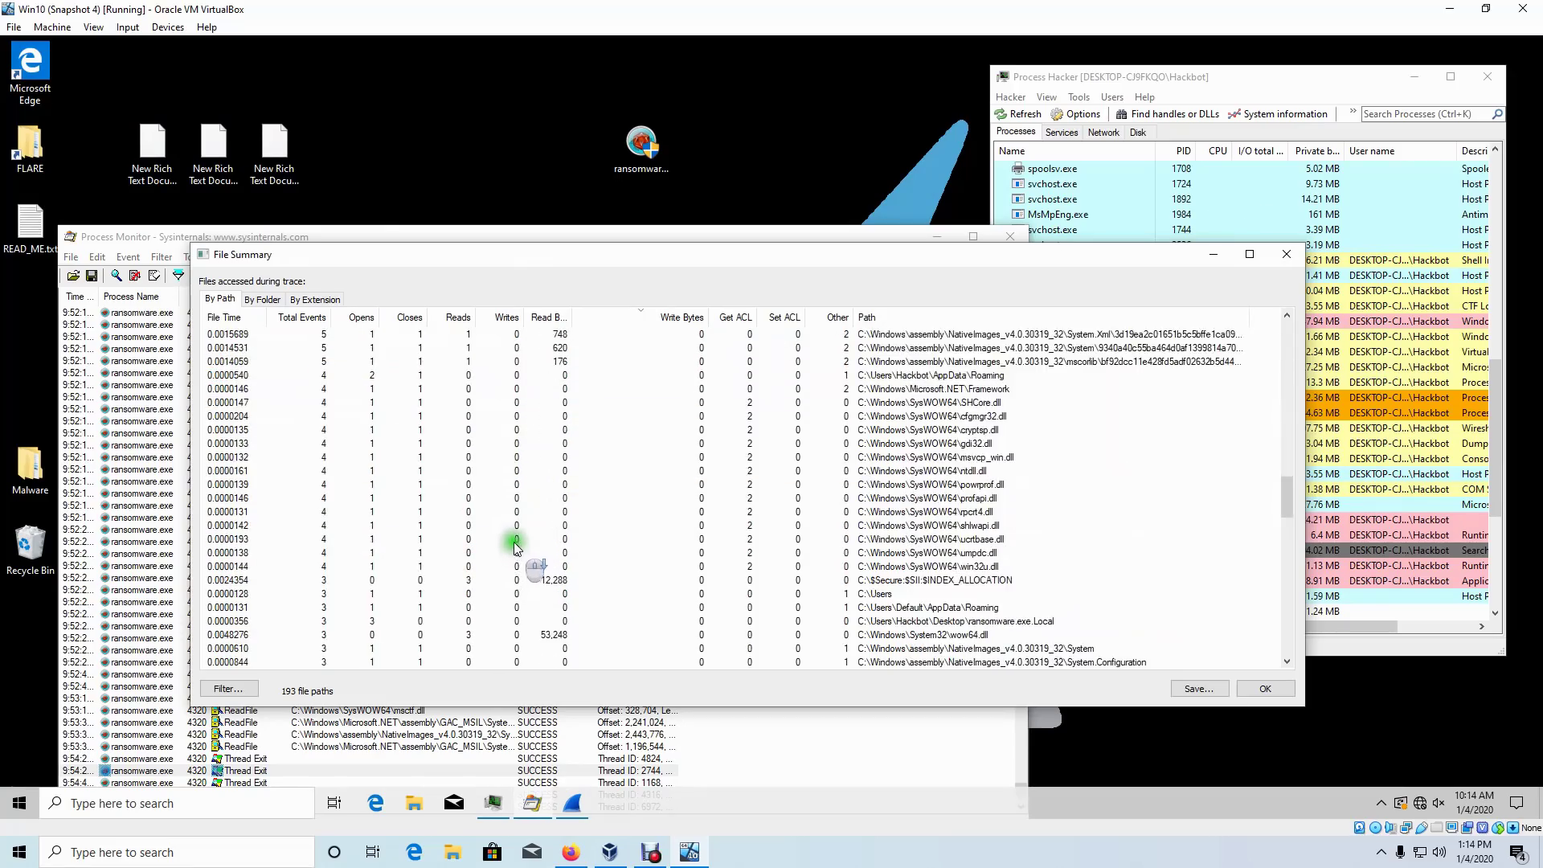
scroll(515, 534, "down", 12)
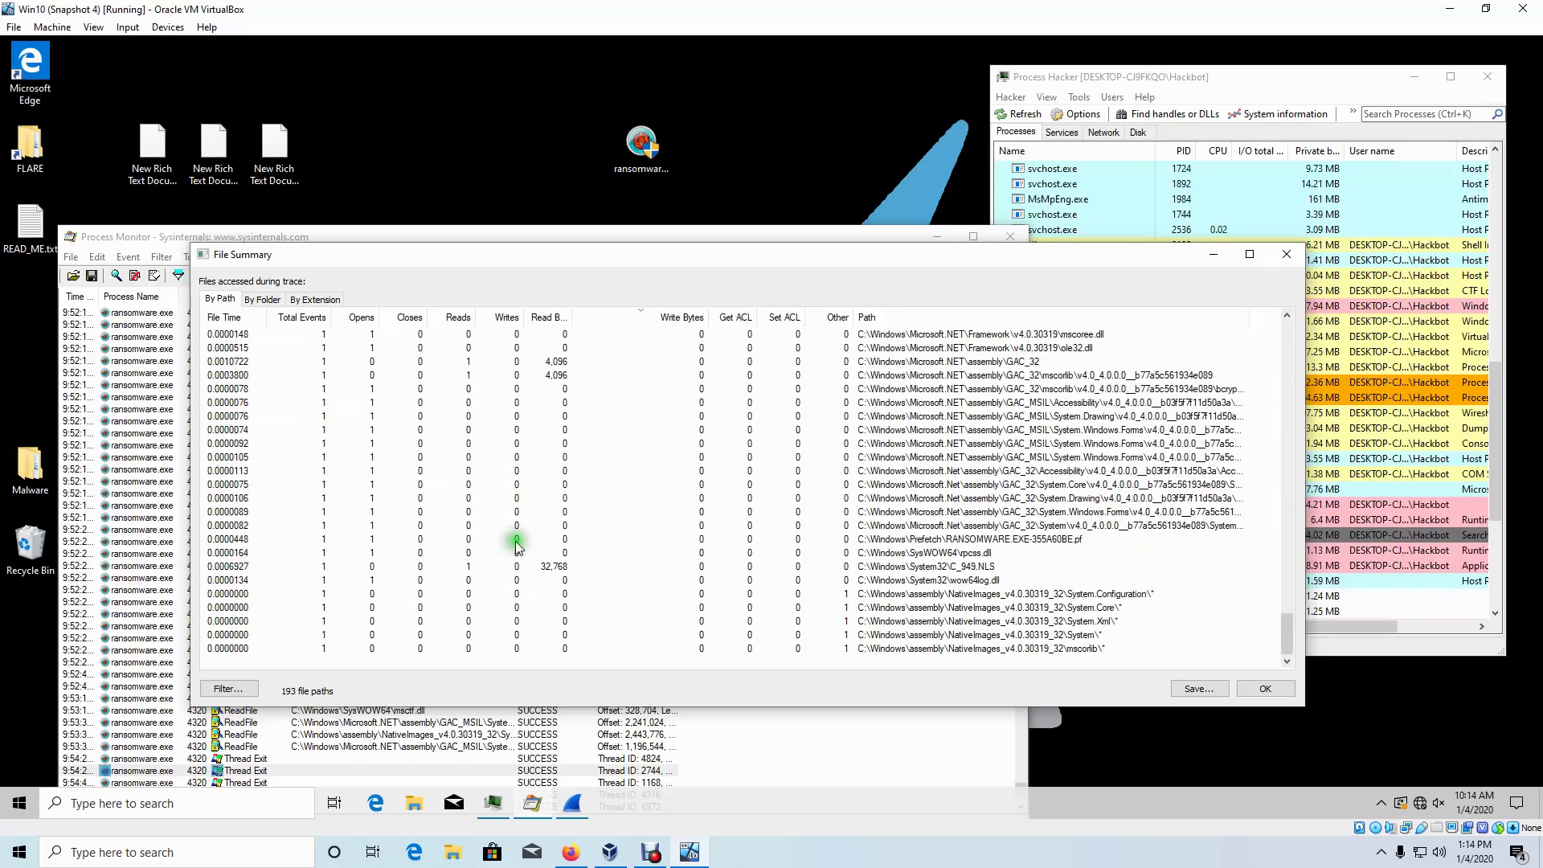
scroll(516, 546, "up", 18)
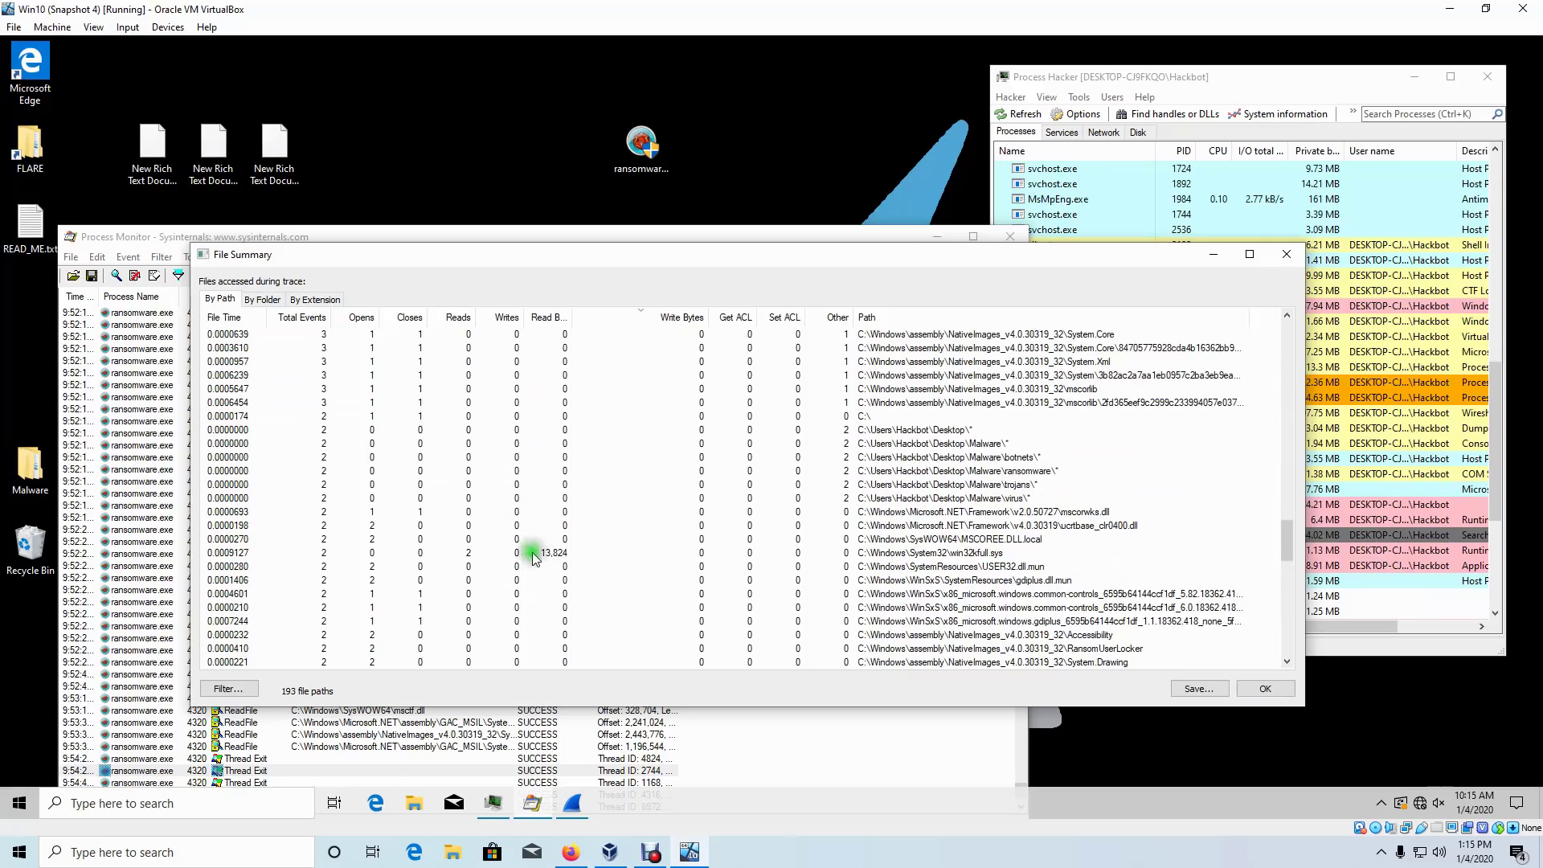
scroll(533, 557, "up", 15)
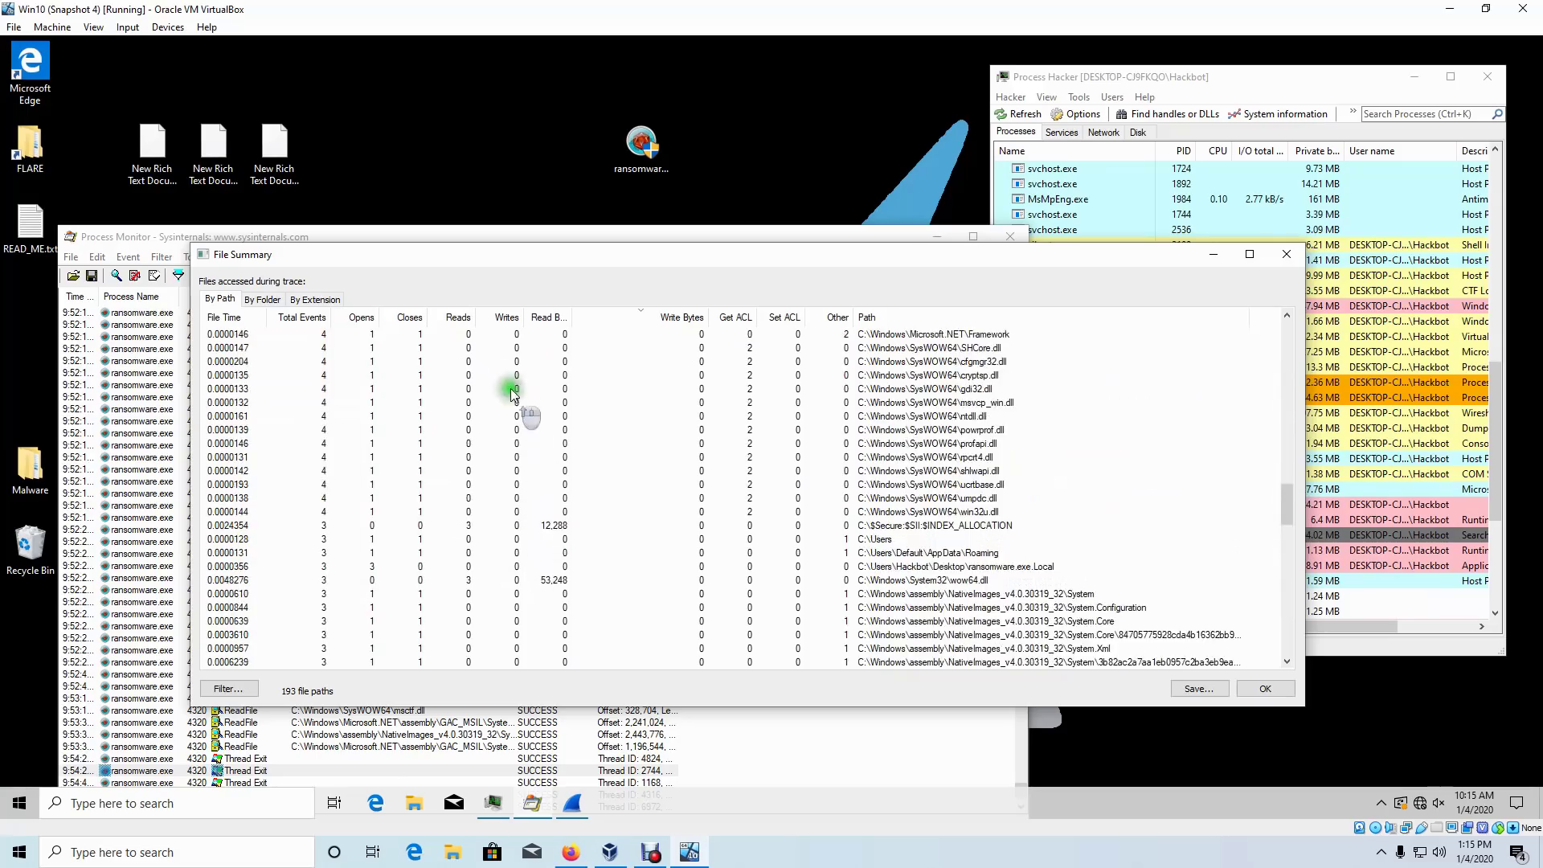
- Sort the File Summary by reads, inspect the bcryptprimitives.dll entry, and go back to the total row
left_click(458, 317)
left_click(1073, 594)
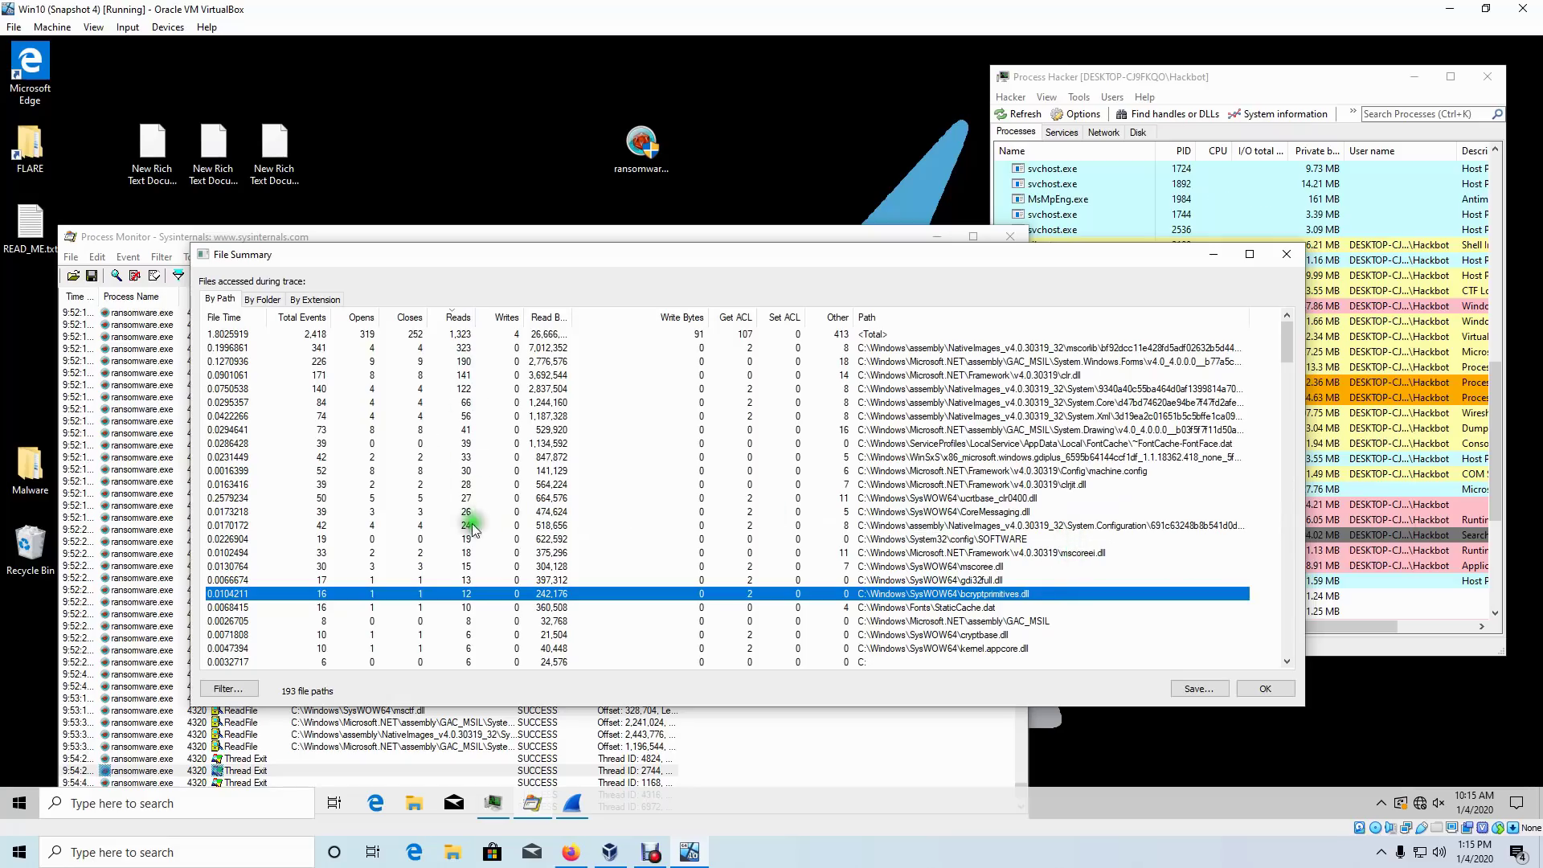
key("Home")
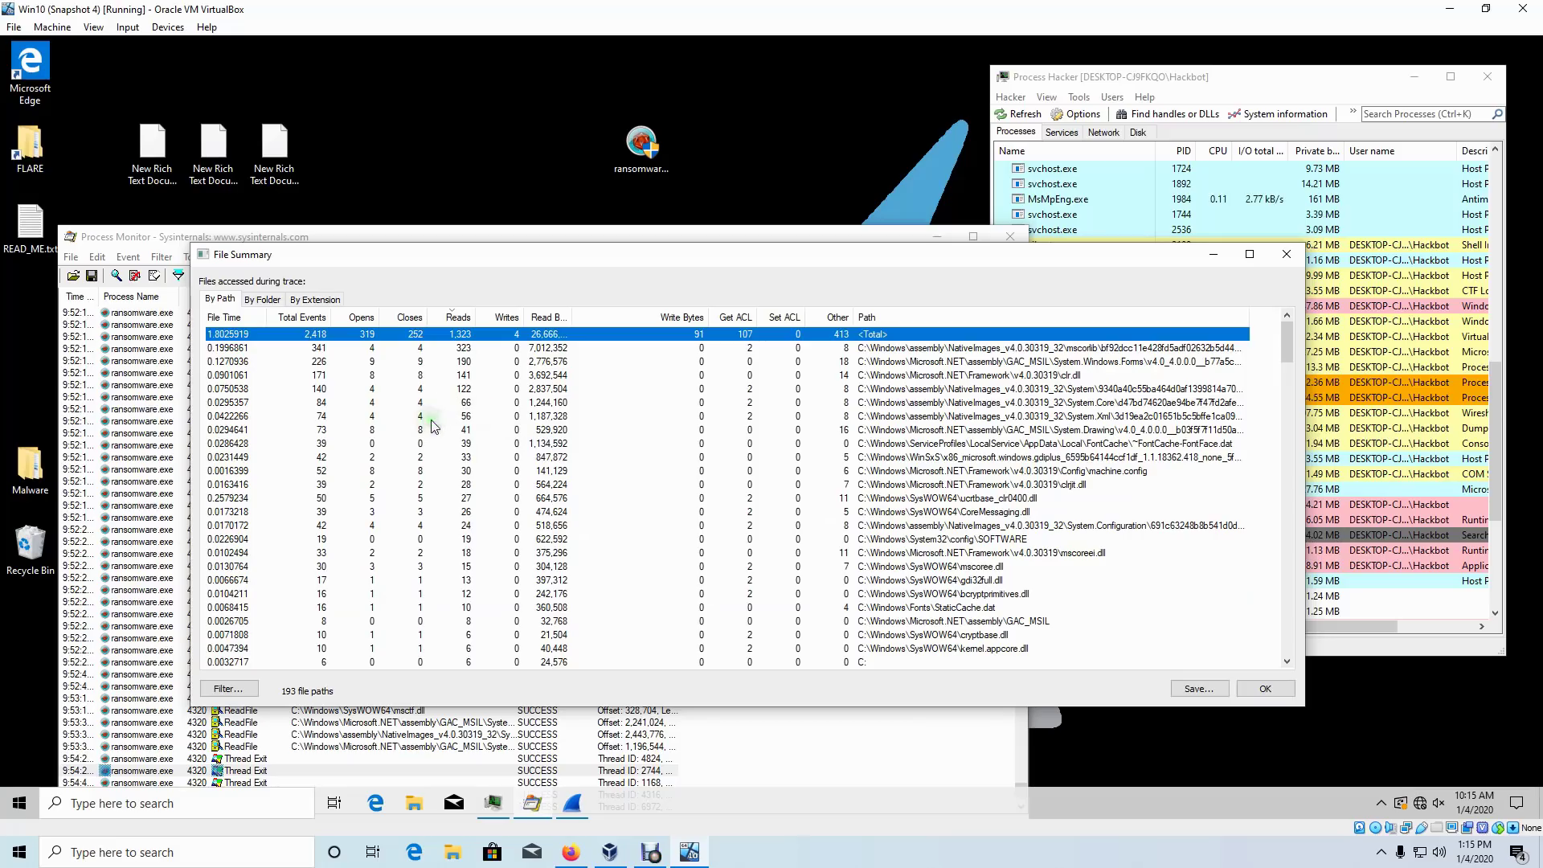
- Show the File Summary by folder with a wider Name column, and place READ_ME.txt beside the rich text documents on the desktop
left_click(262, 299)
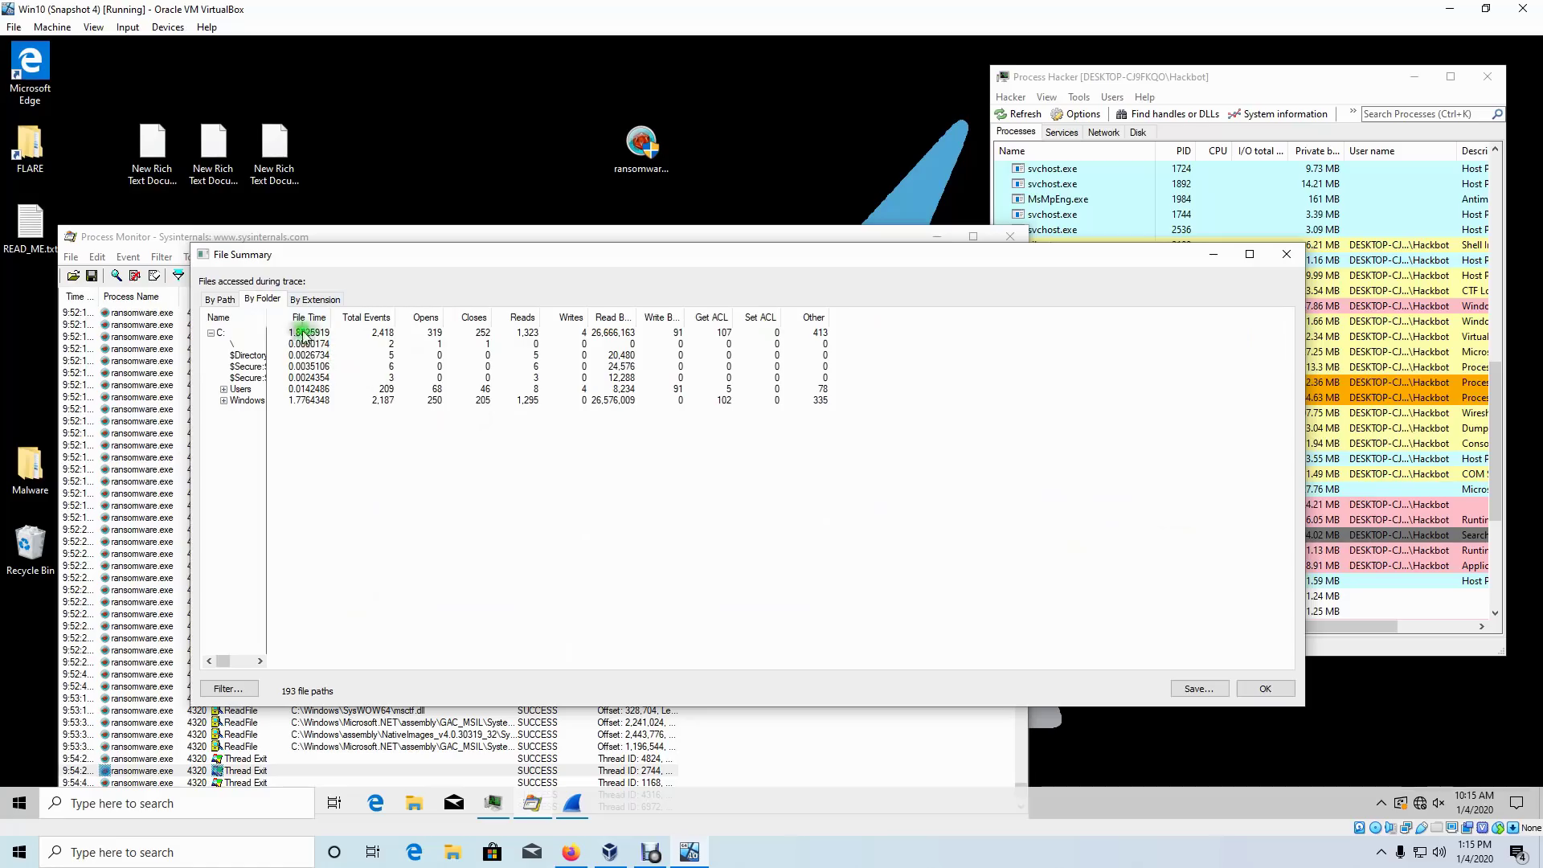
left_click(280, 330)
left_click_drag(280, 330, 418, 331)
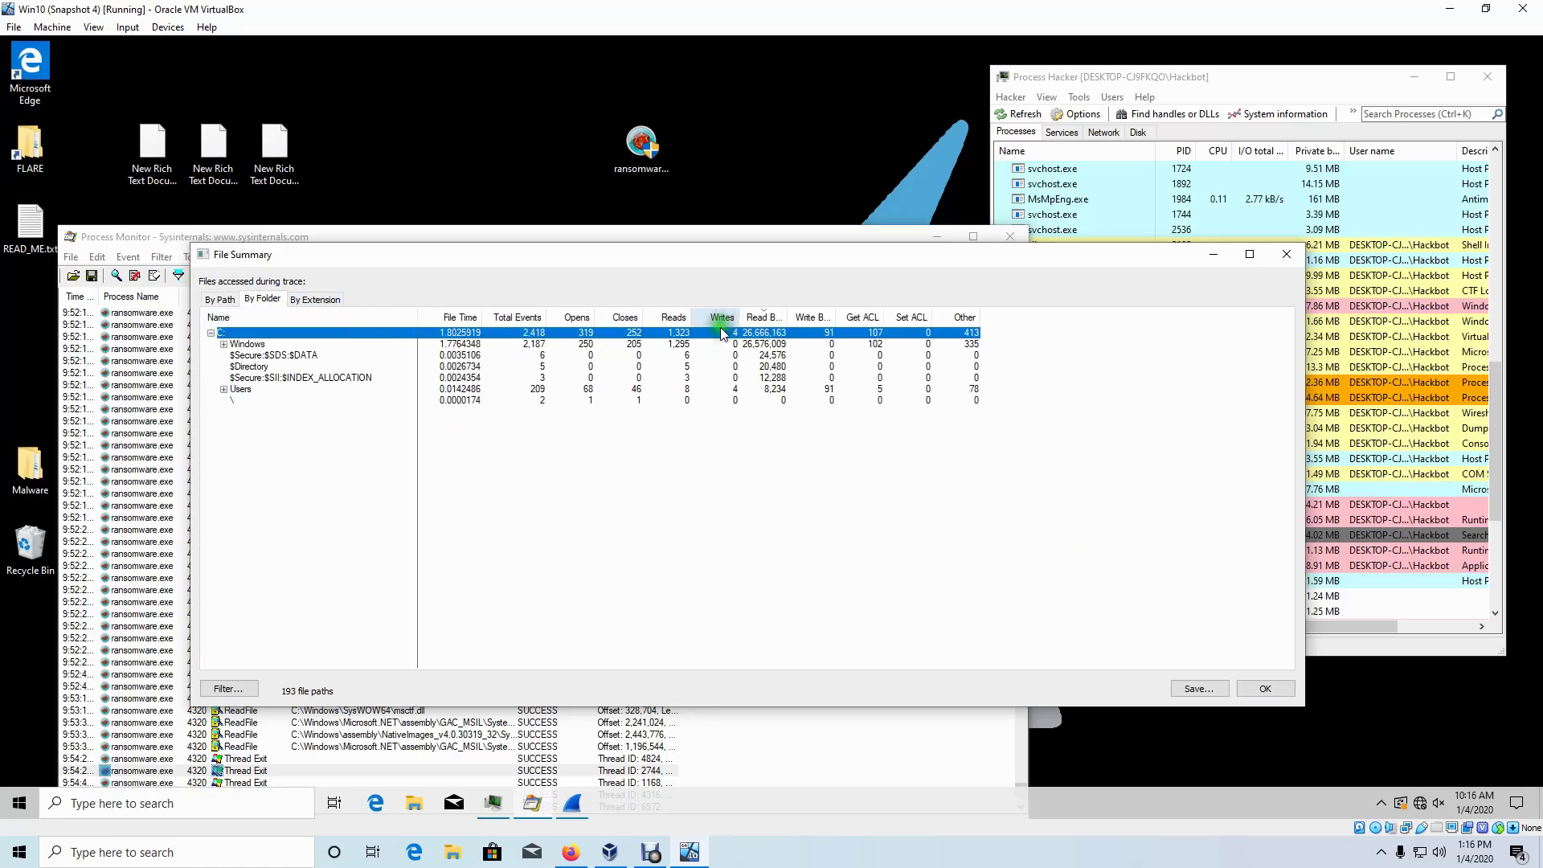
left_click(277, 147)
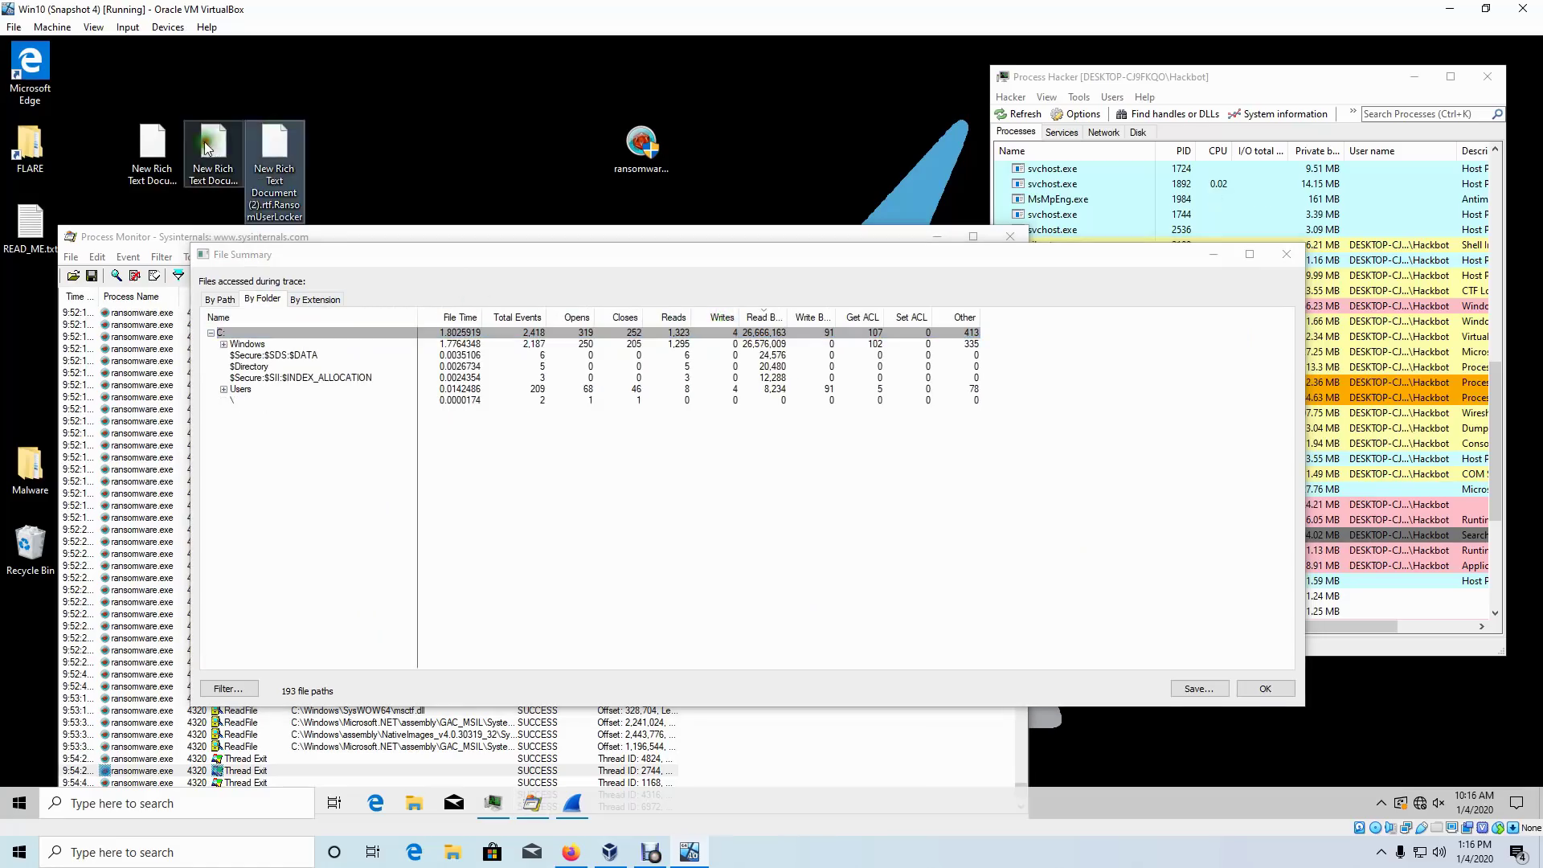
left_click_drag(32, 225, 411, 148)
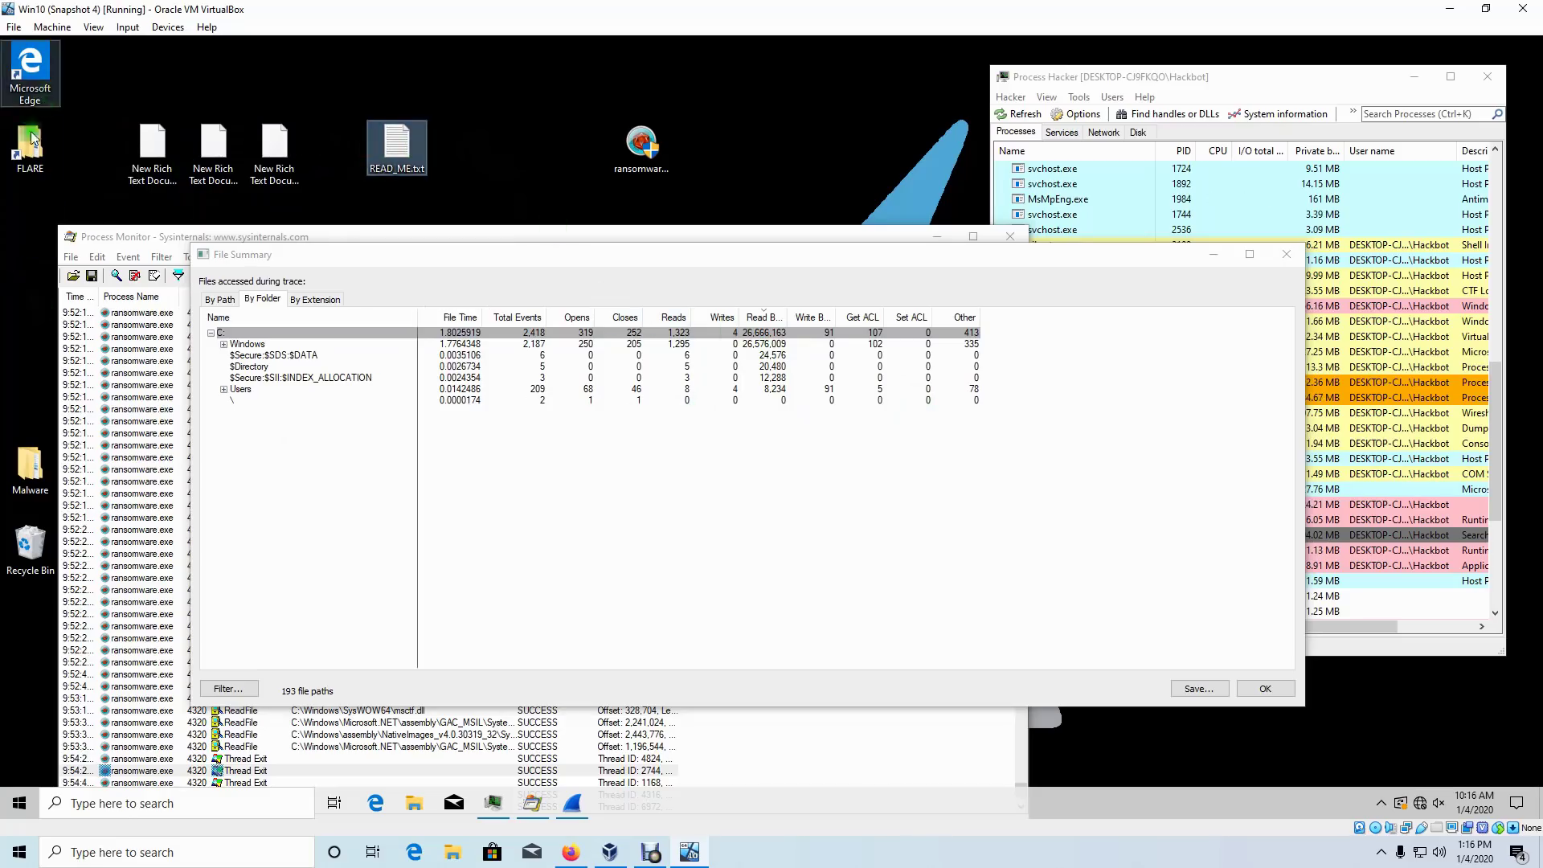
- Open the FLARE folder from the desktop and look through the shortcuts in its Developer Tools folder
left_click(20, 157)
double_click(19, 157)
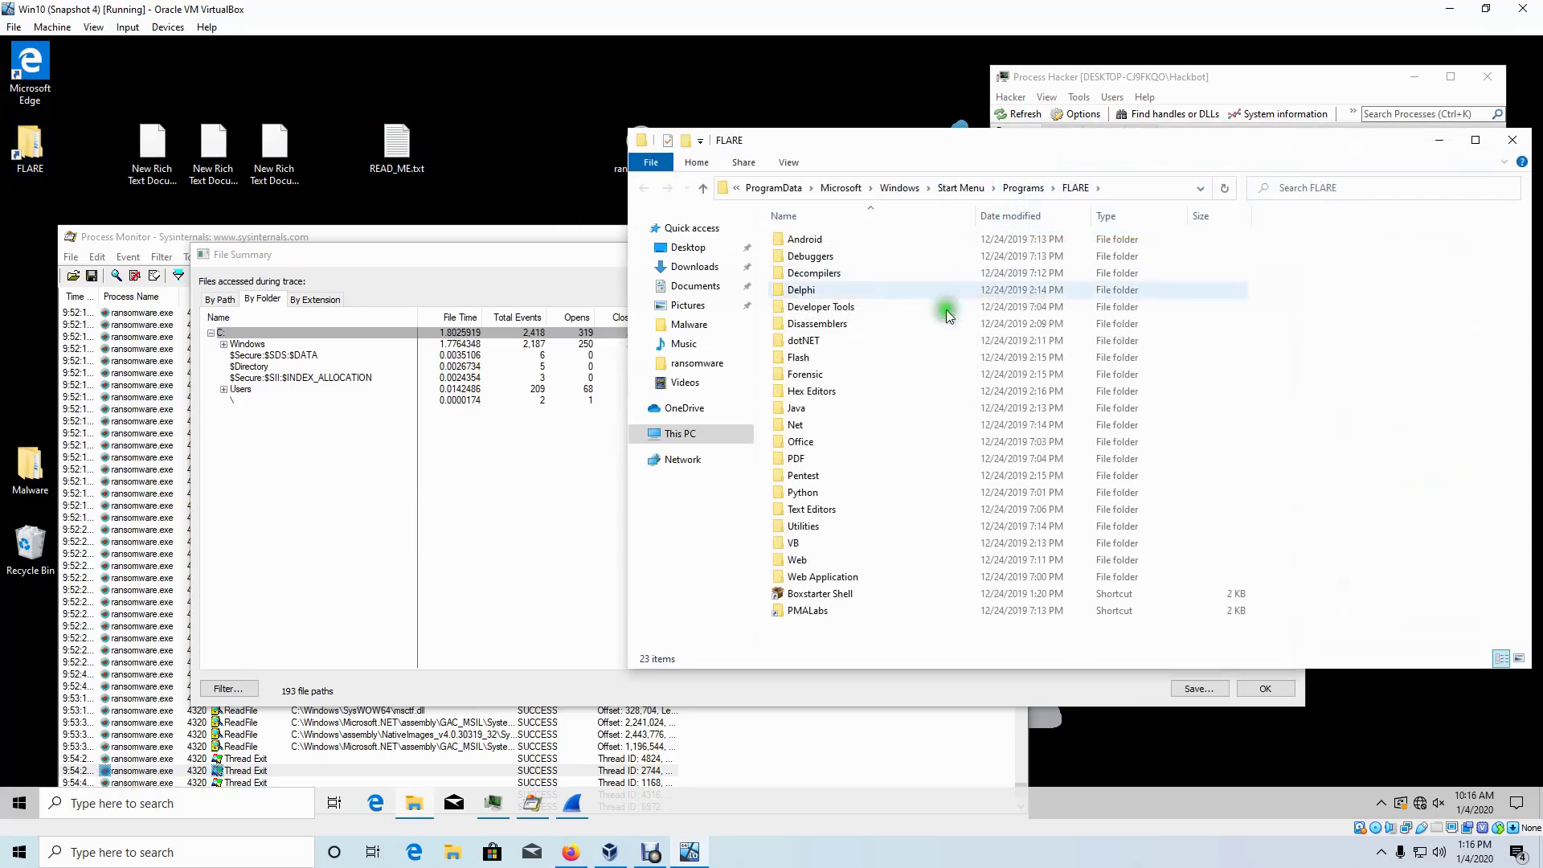
left_click(884, 308)
double_click(884, 307)
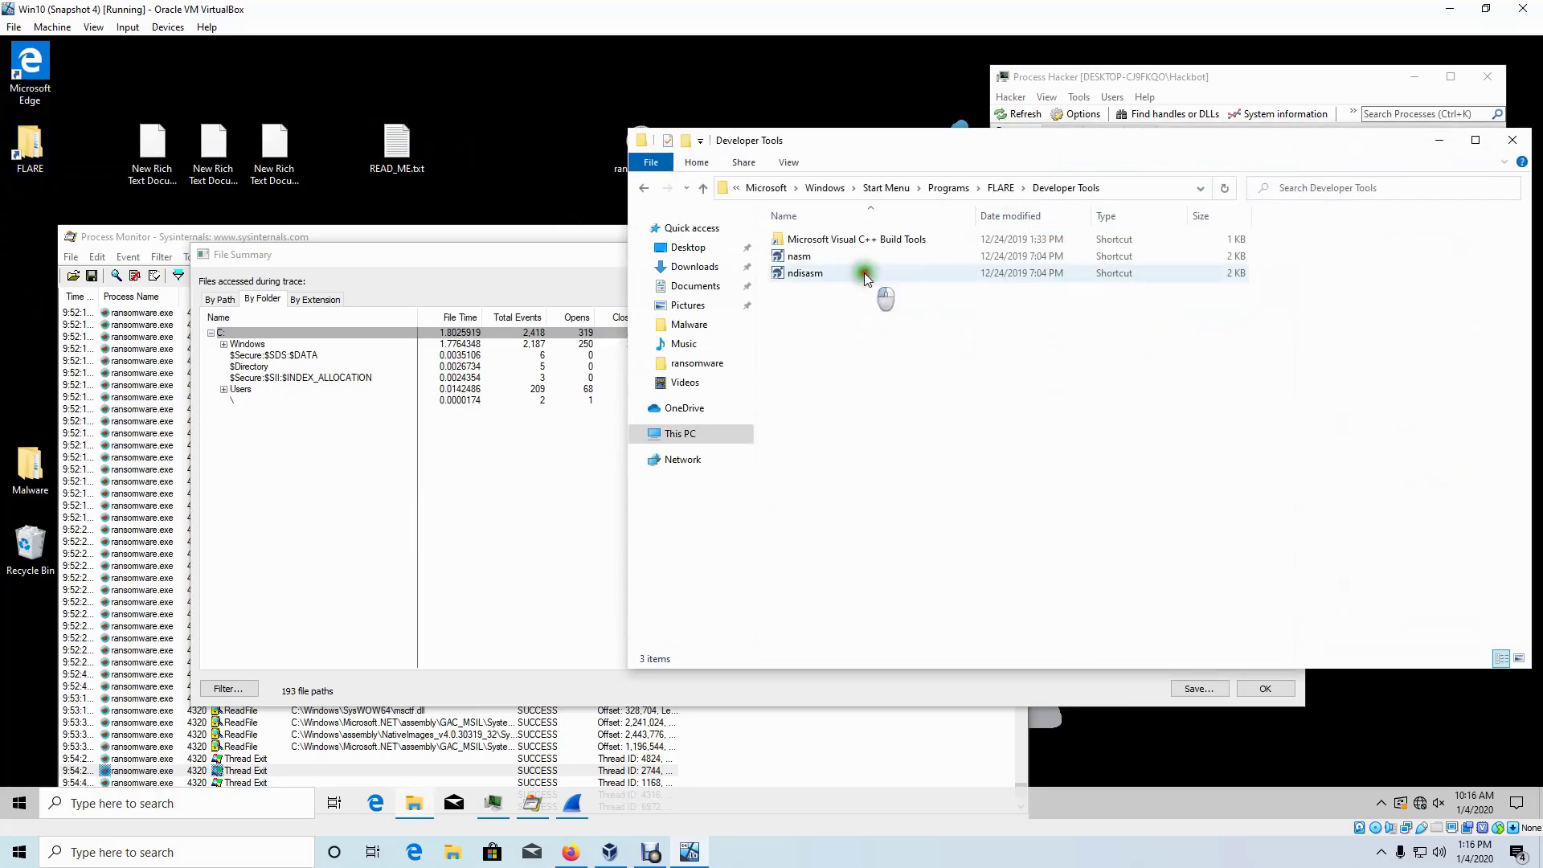
left_click(858, 238)
left_click(828, 273)
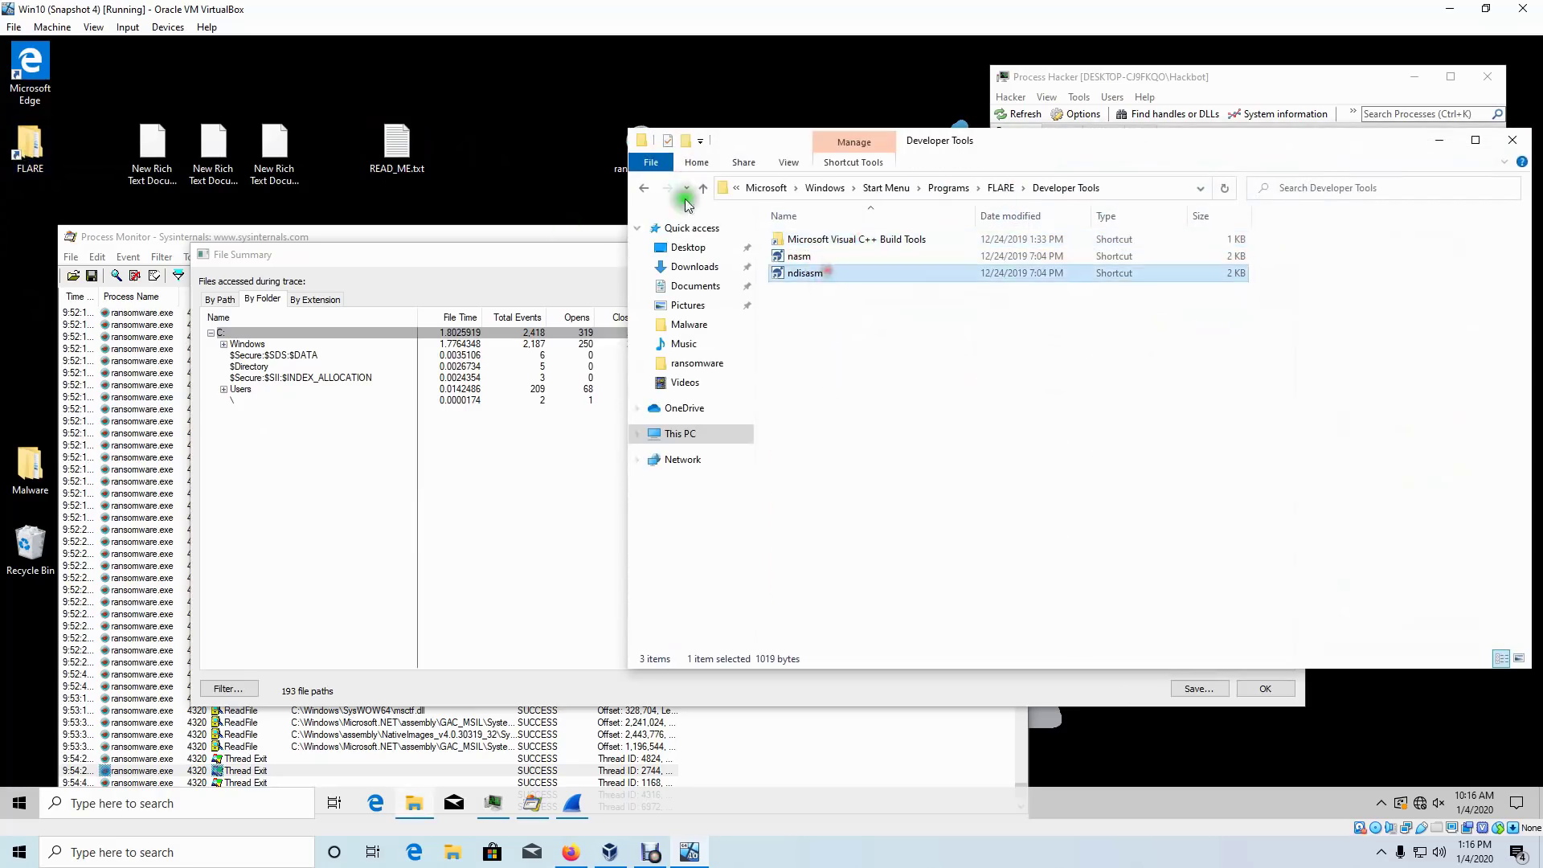
- Launch ffdec from FLARE's Flash folder and close the File Explorer window
left_click(703, 187)
double_click(823, 356)
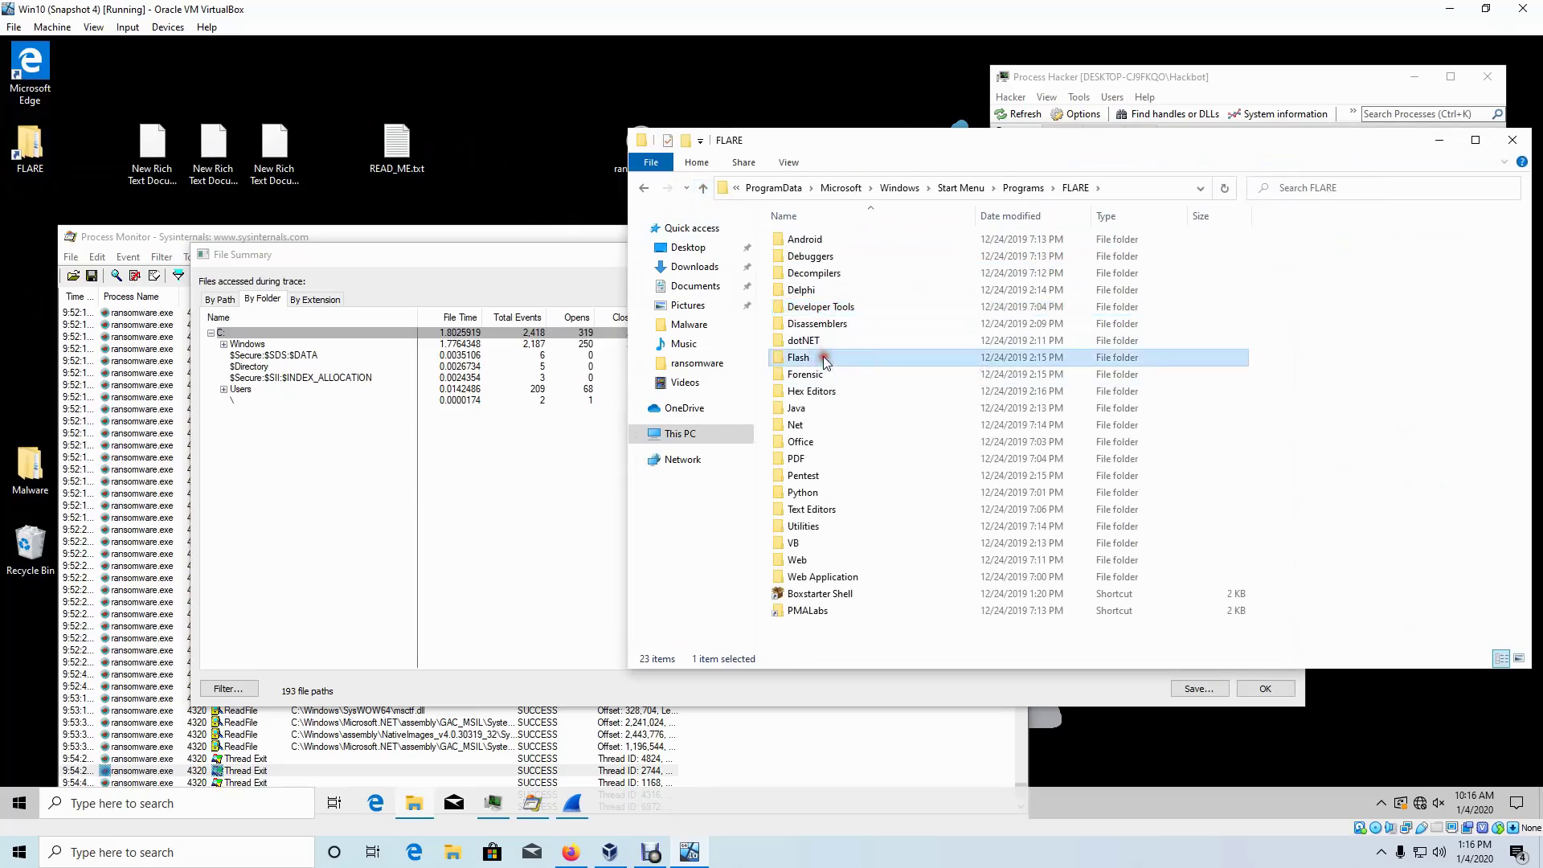
left_click(821, 241)
double_click(821, 242)
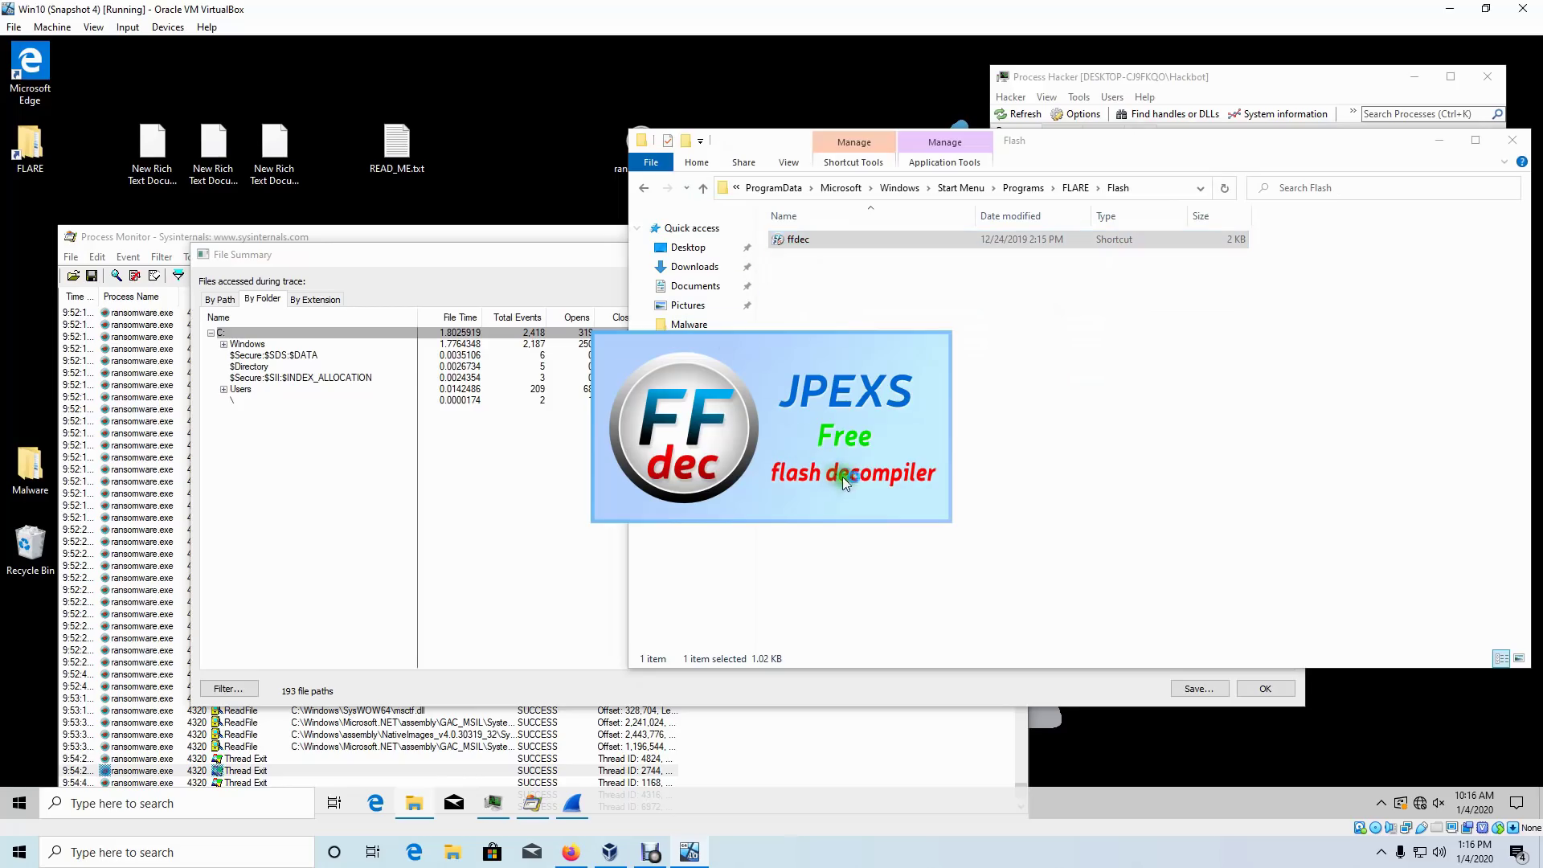
left_click(1517, 141)
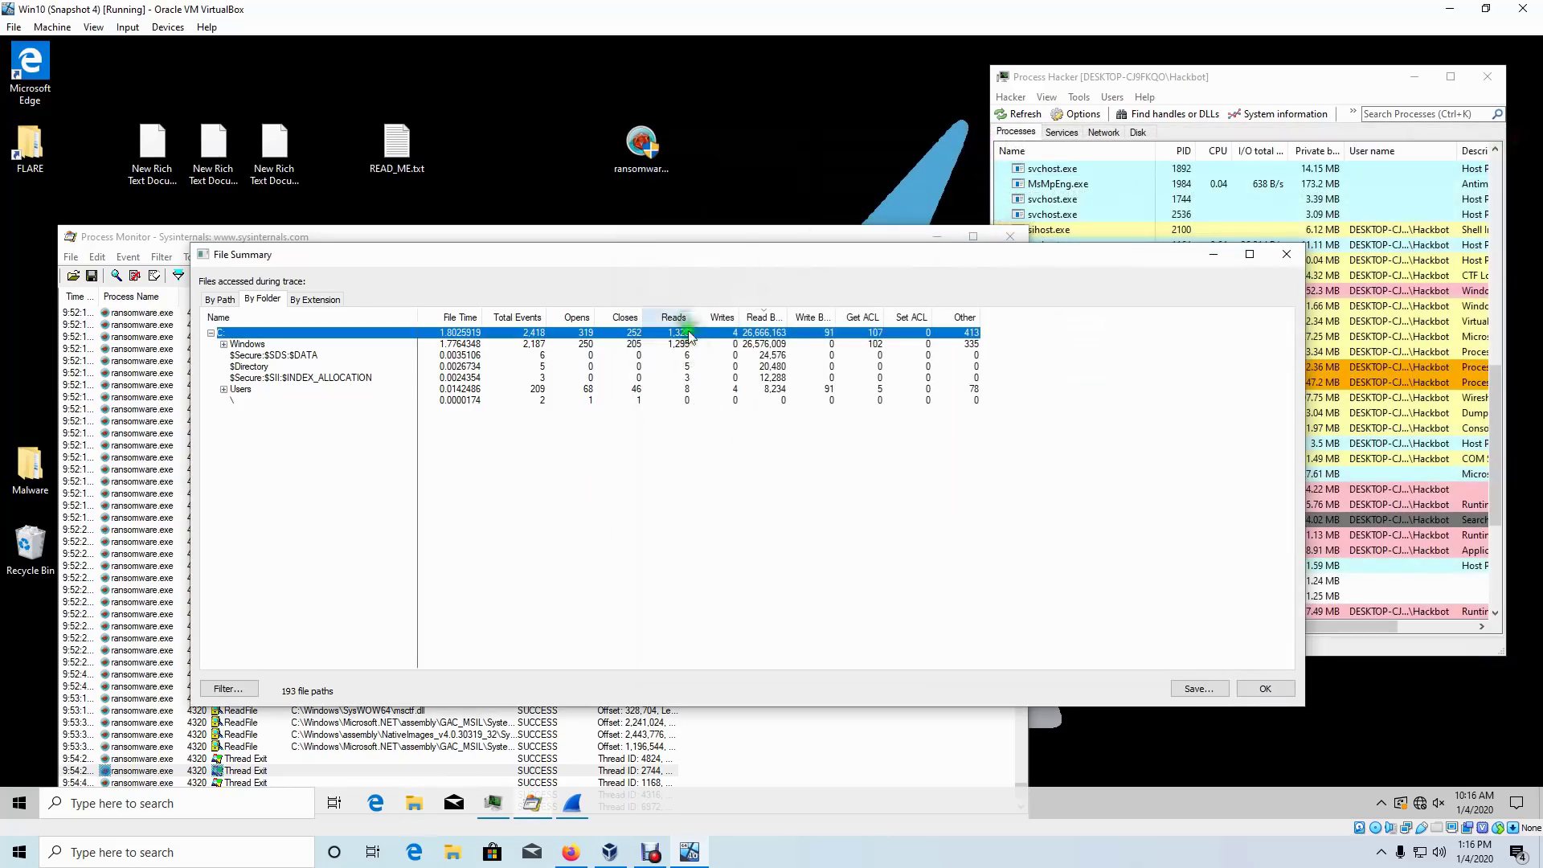
- Show the File Summary by extension, expand RansomUserLocker, widen the Extension column, and compare its file paths with the desktop documents
left_click(257, 181)
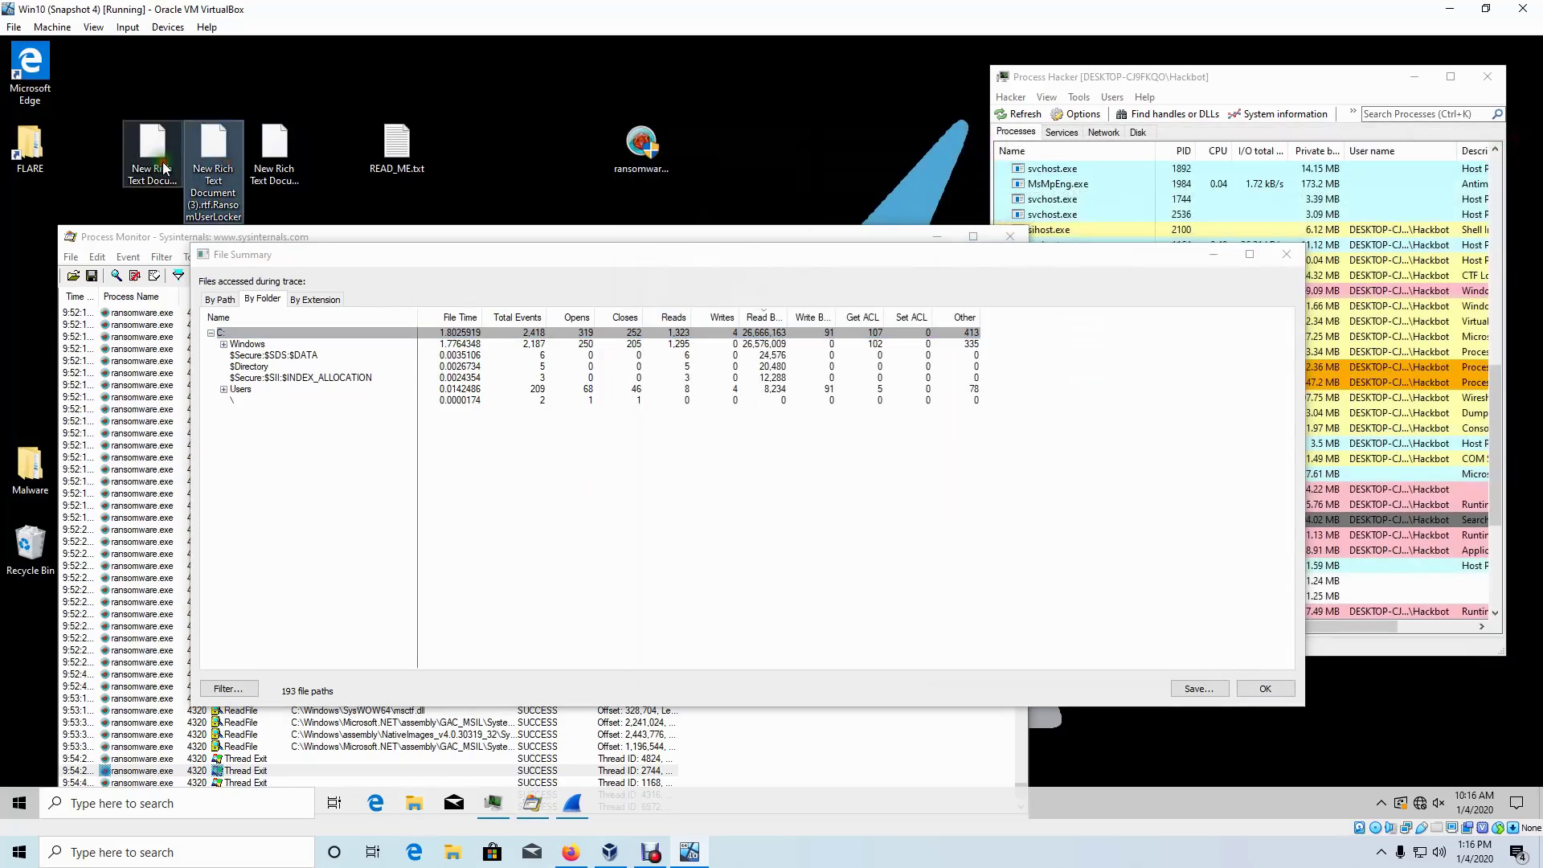
left_click(423, 377)
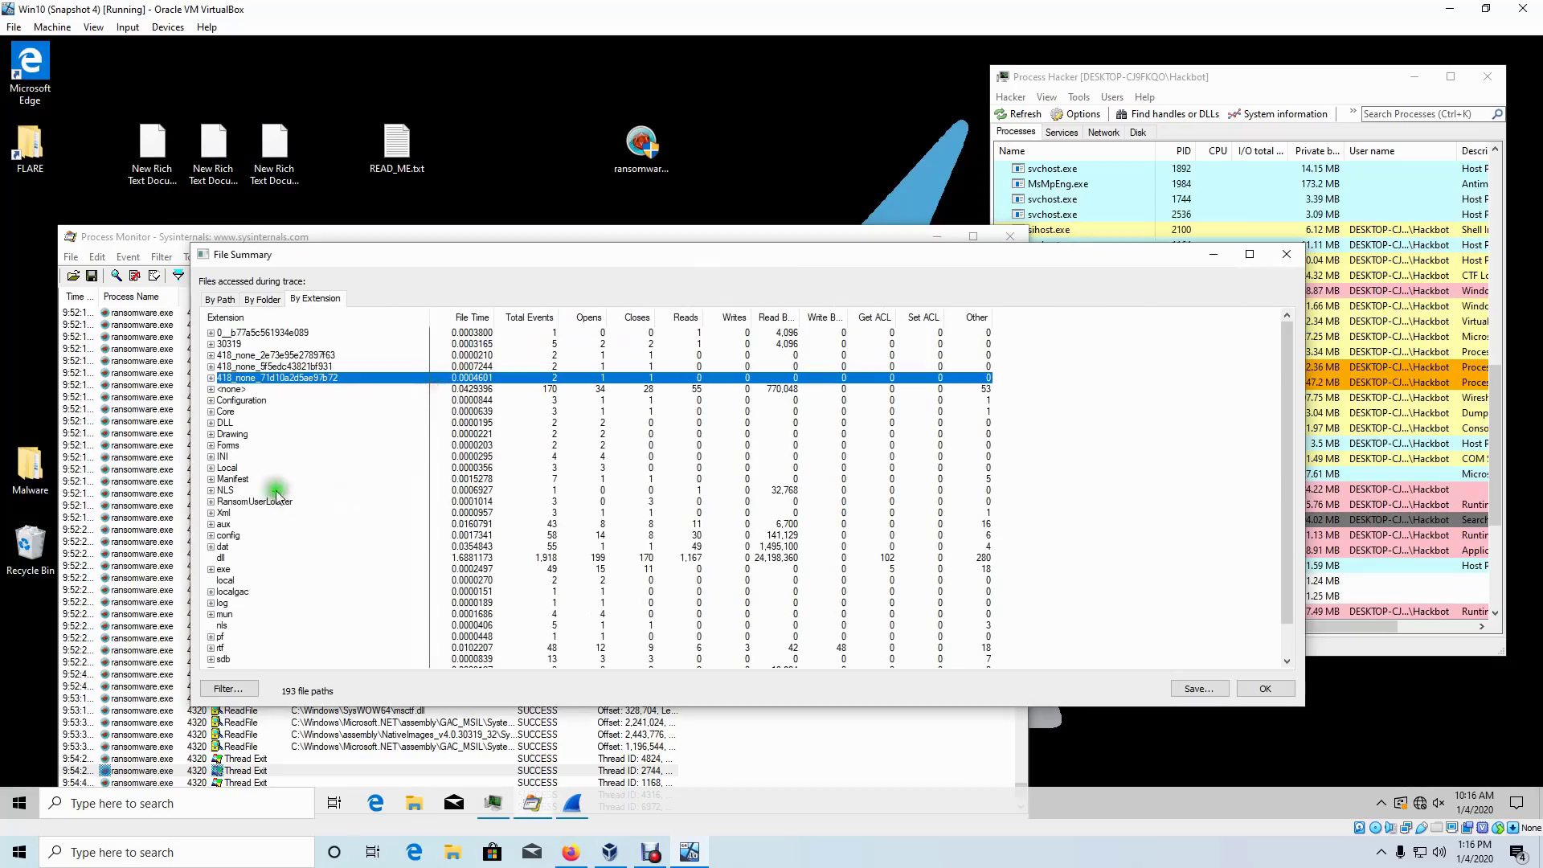
left_click(241, 502)
left_click(210, 502)
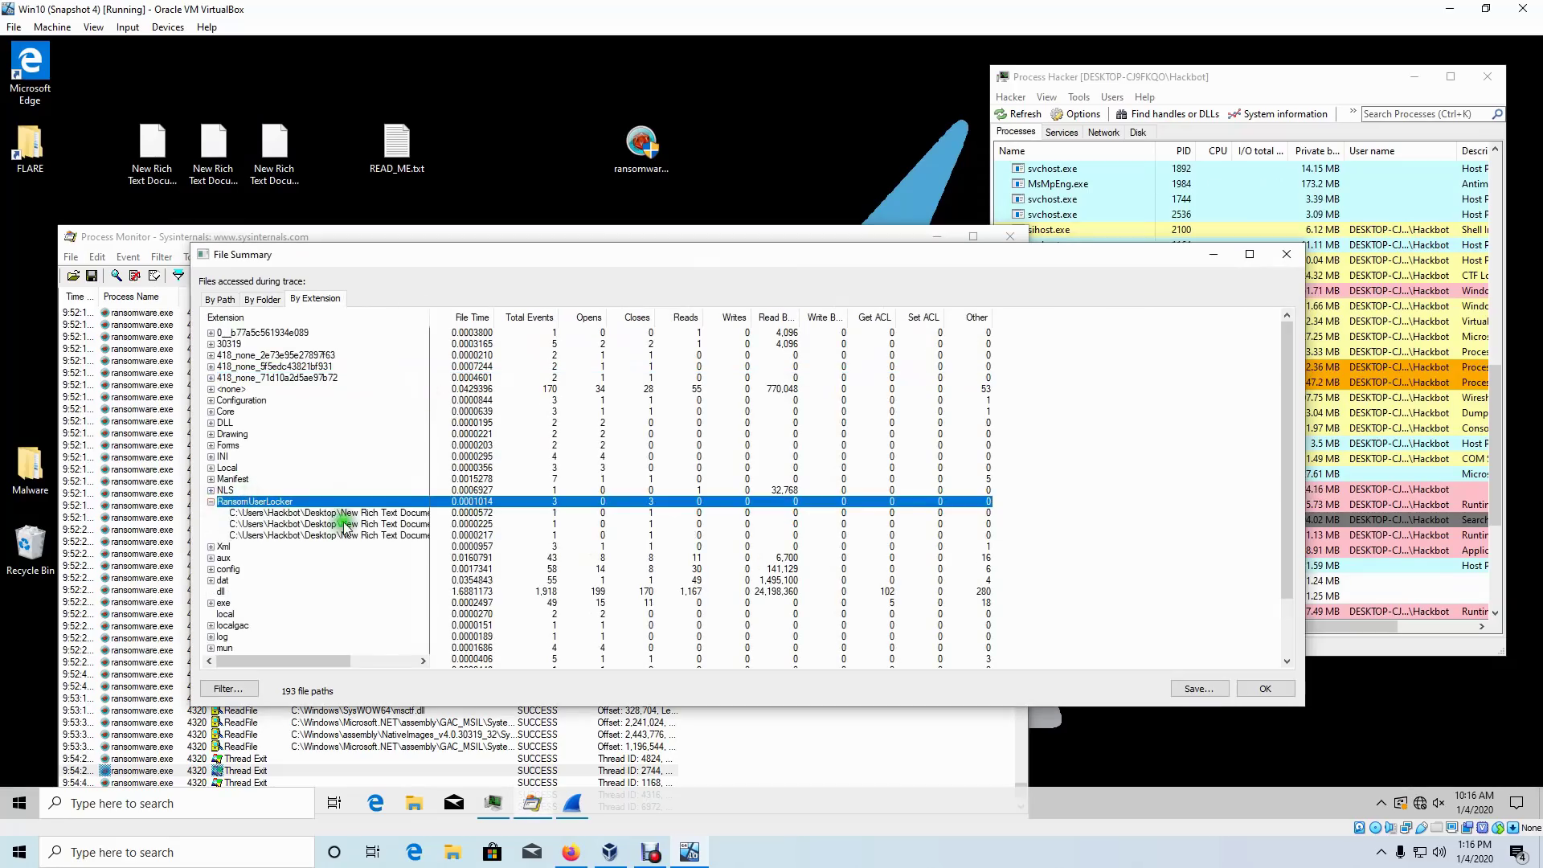
left_click(420, 477)
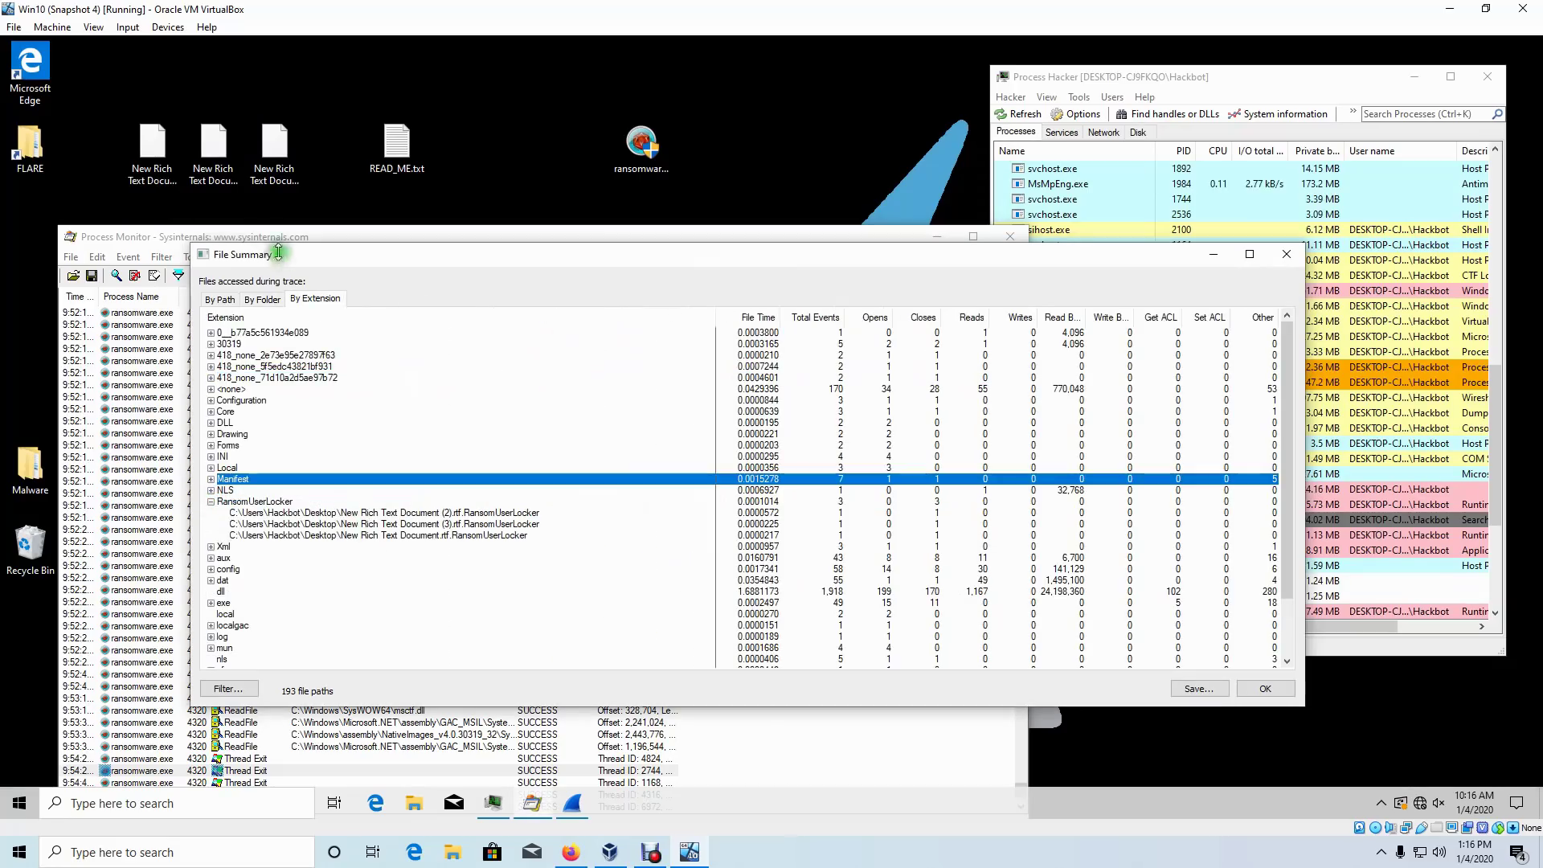
left_click(258, 501)
double_click(328, 512)
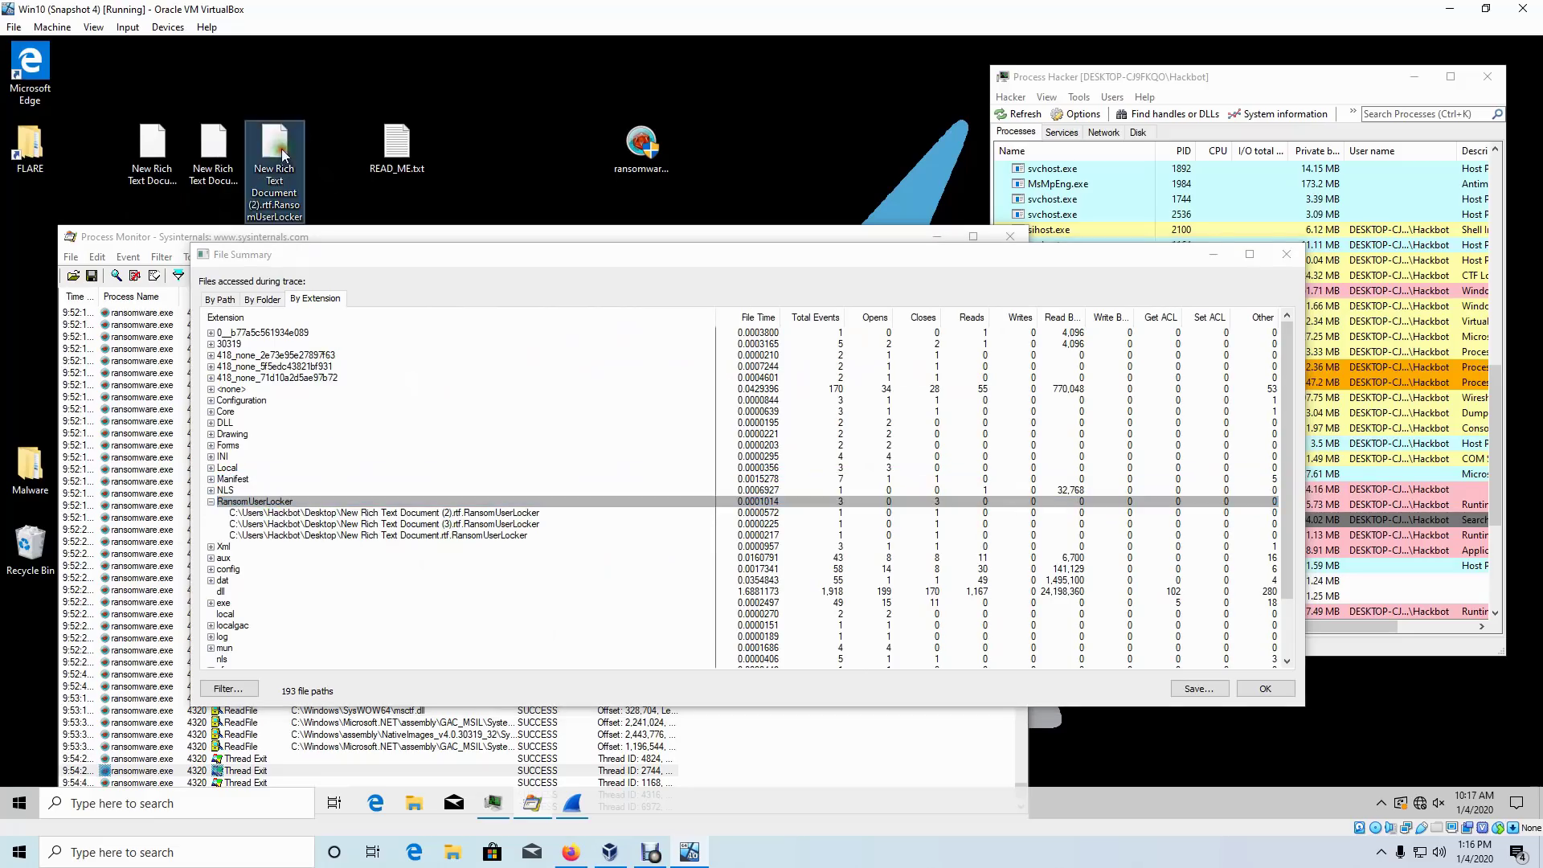
- Examine the rich text document paths under the RansomUserLocker extension and close the File Summary
left_click_drag(409, 514, 411, 538)
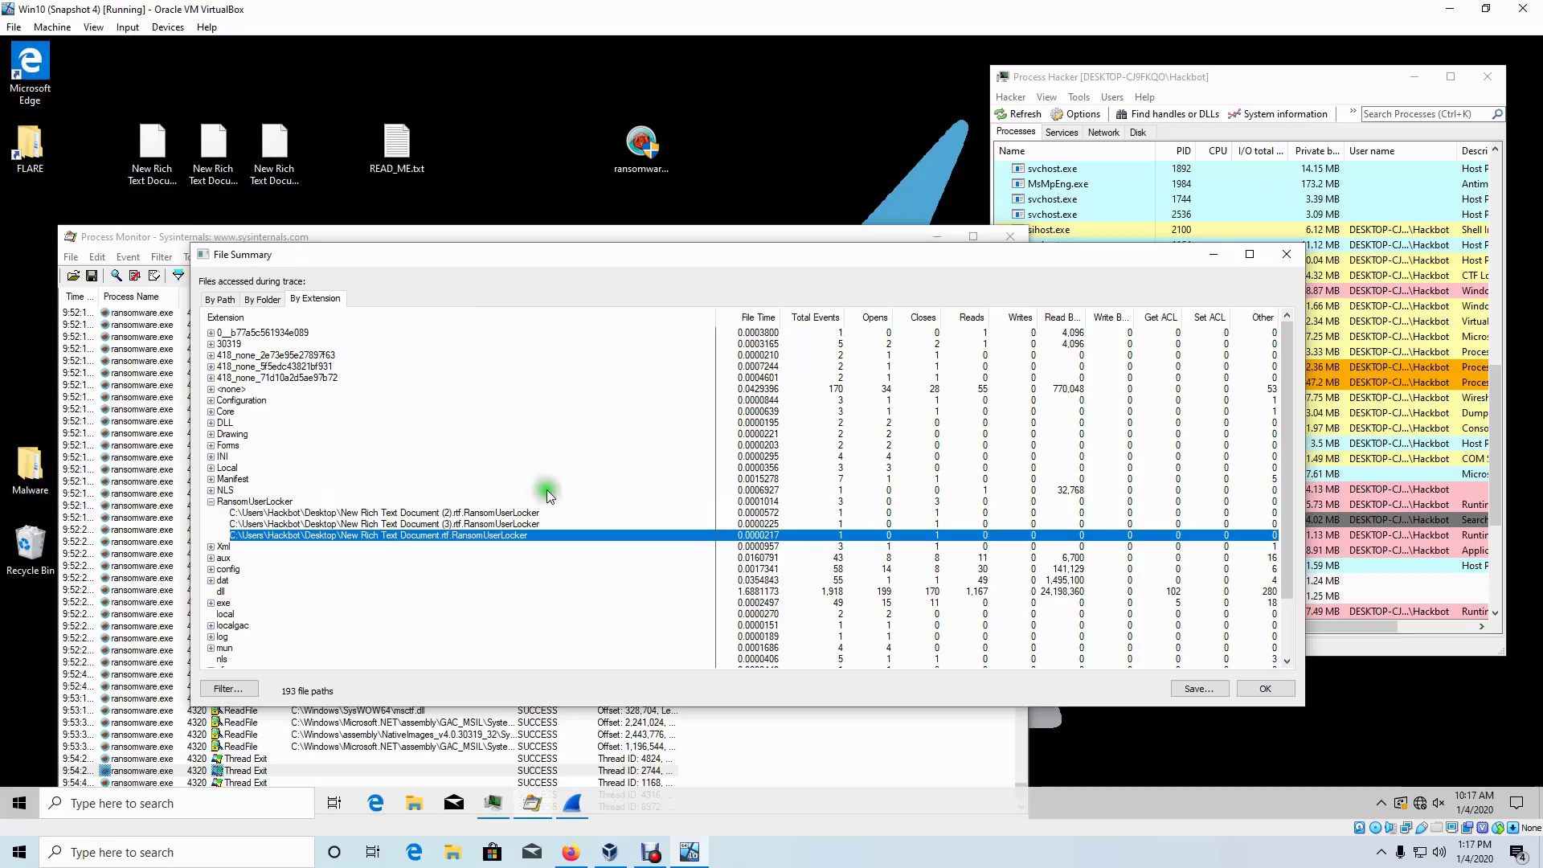
left_click_drag(544, 492, 371, 492)
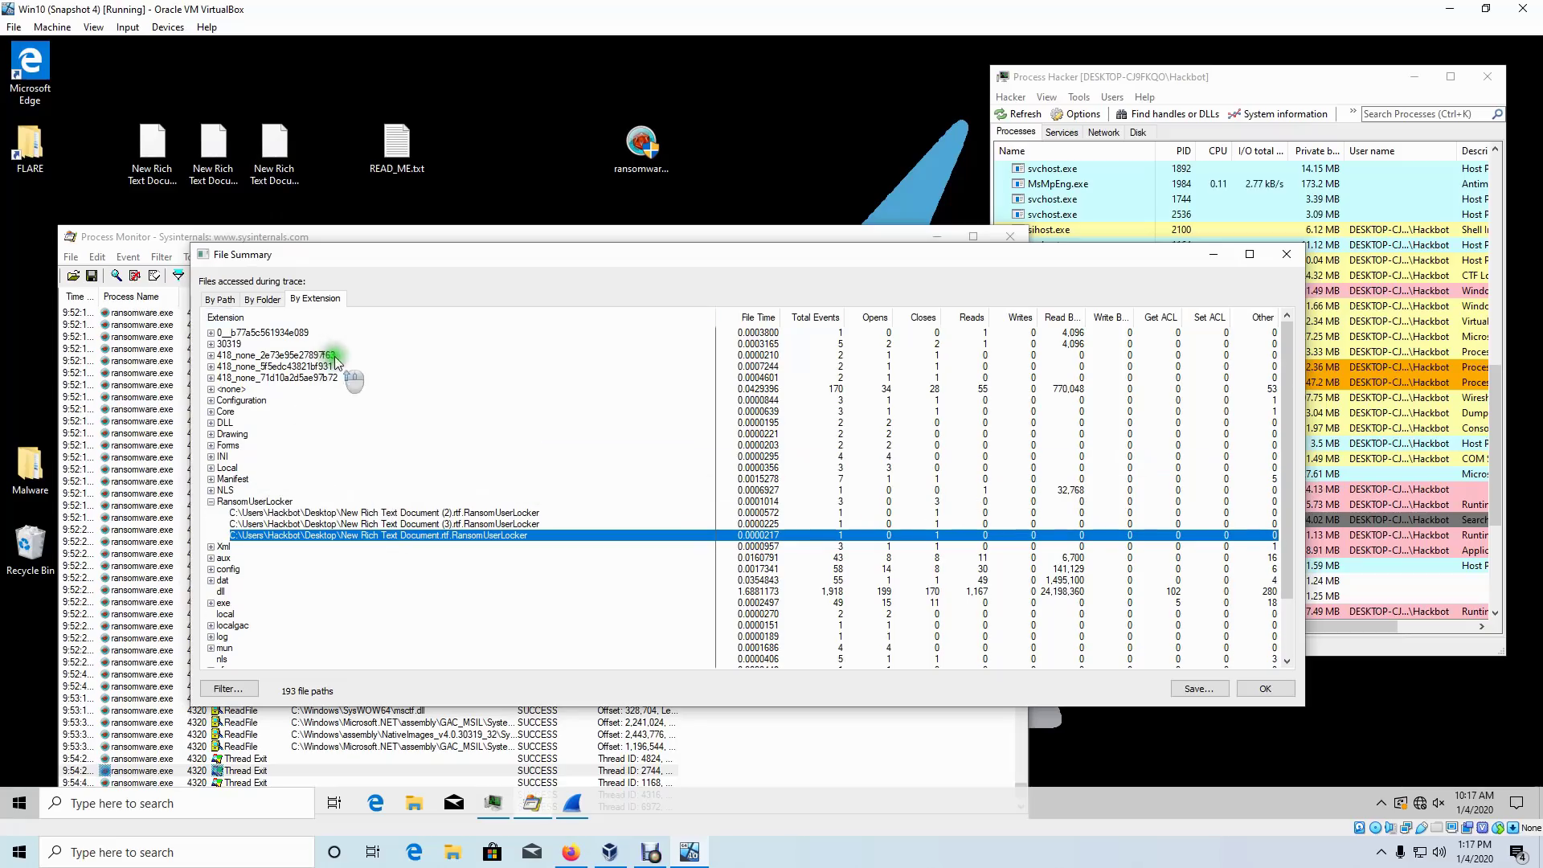
left_click(1286, 254)
- Open the Network Summary for the trace, shrink its window, check it for network activity, and close it
left_click(193, 256)
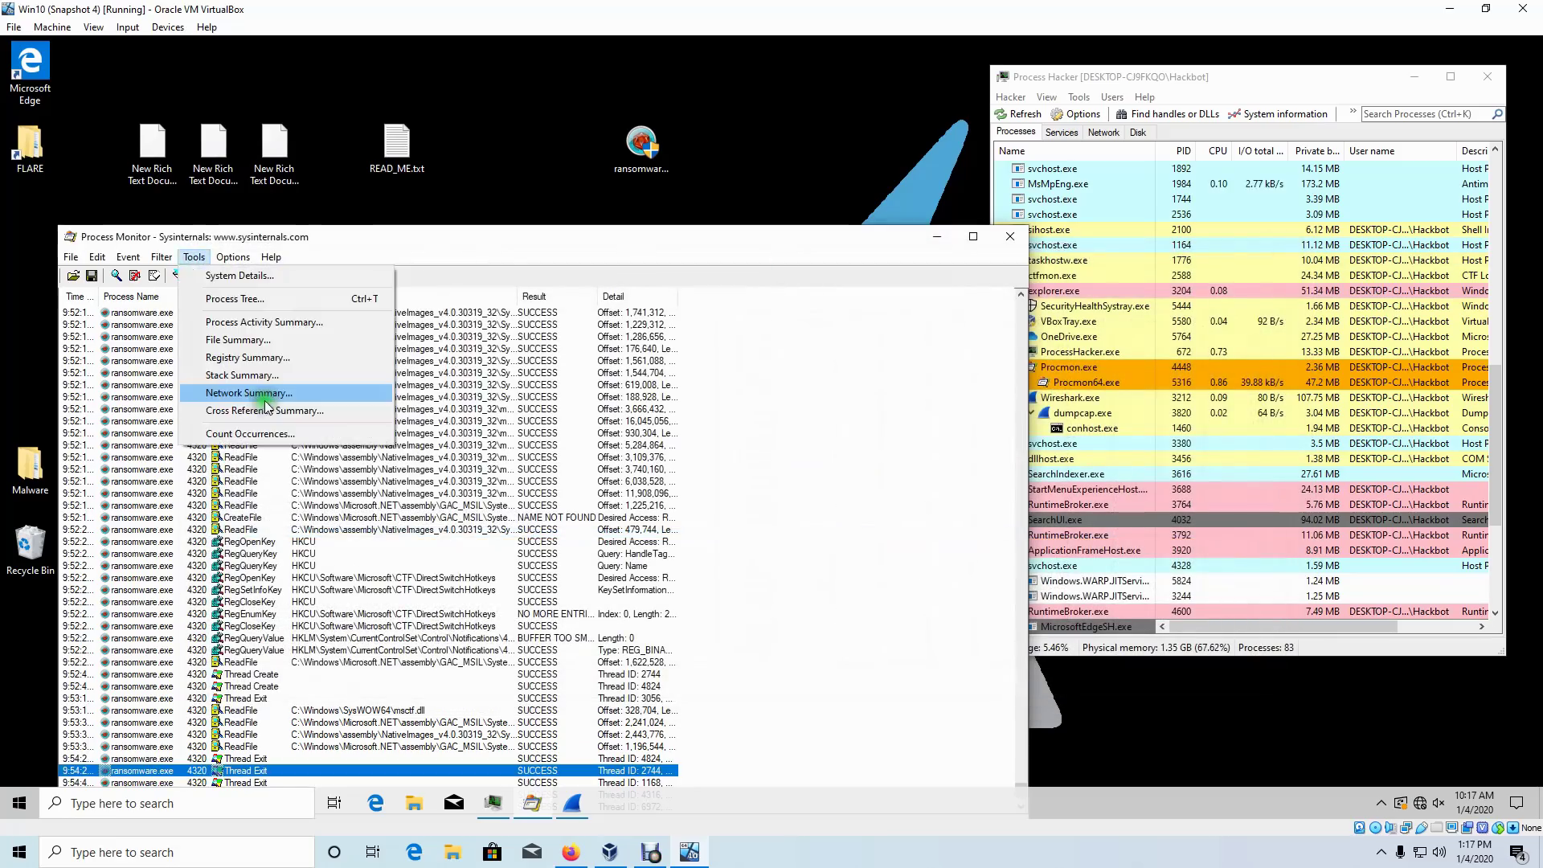
left_click(265, 402)
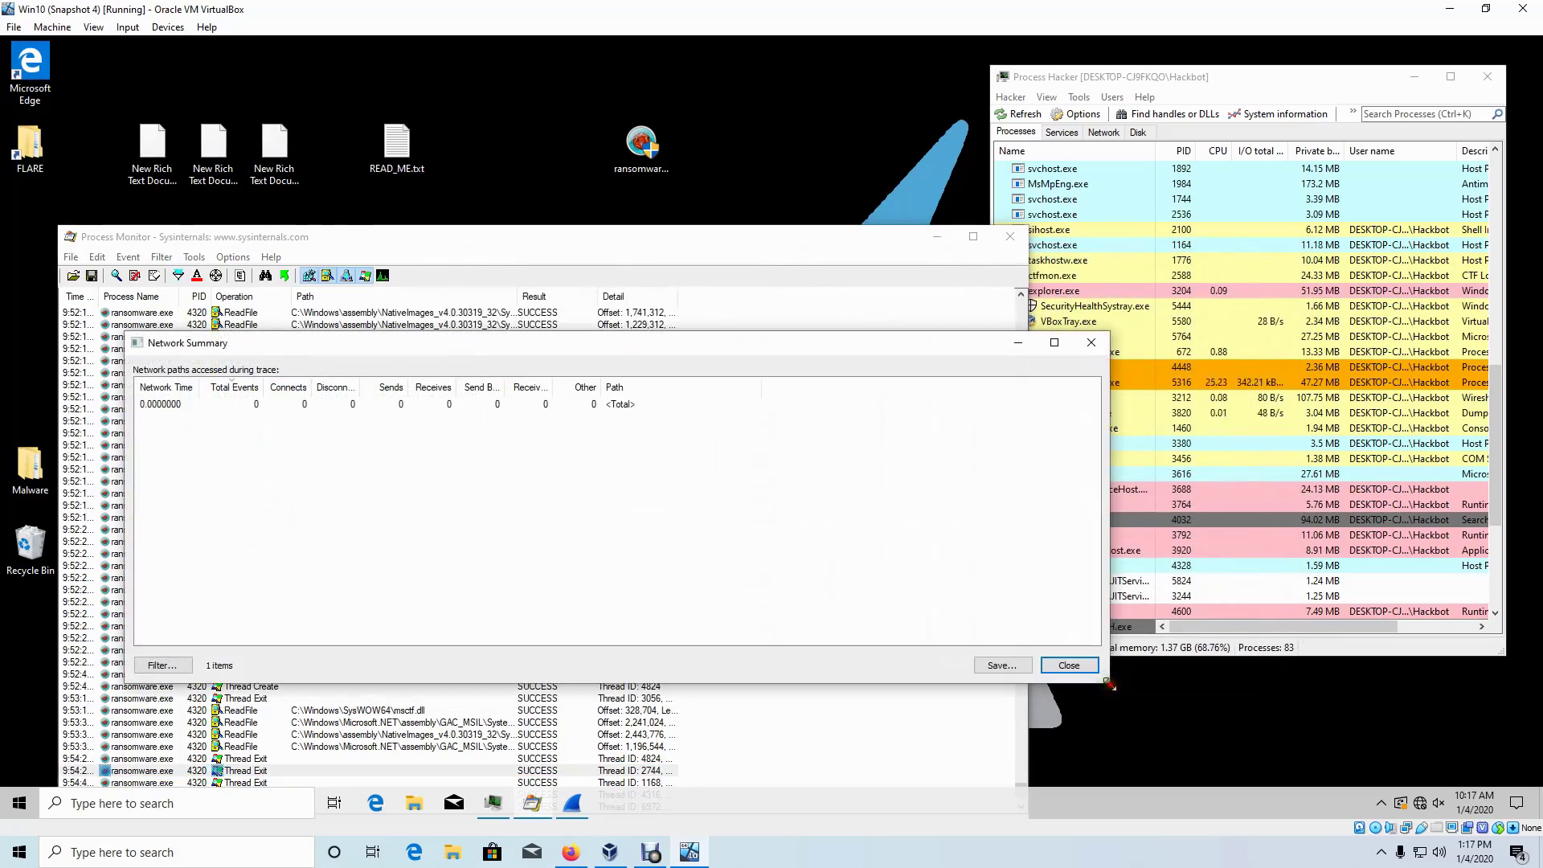
left_click_drag(1109, 684, 1006, 663)
left_click(965, 646)
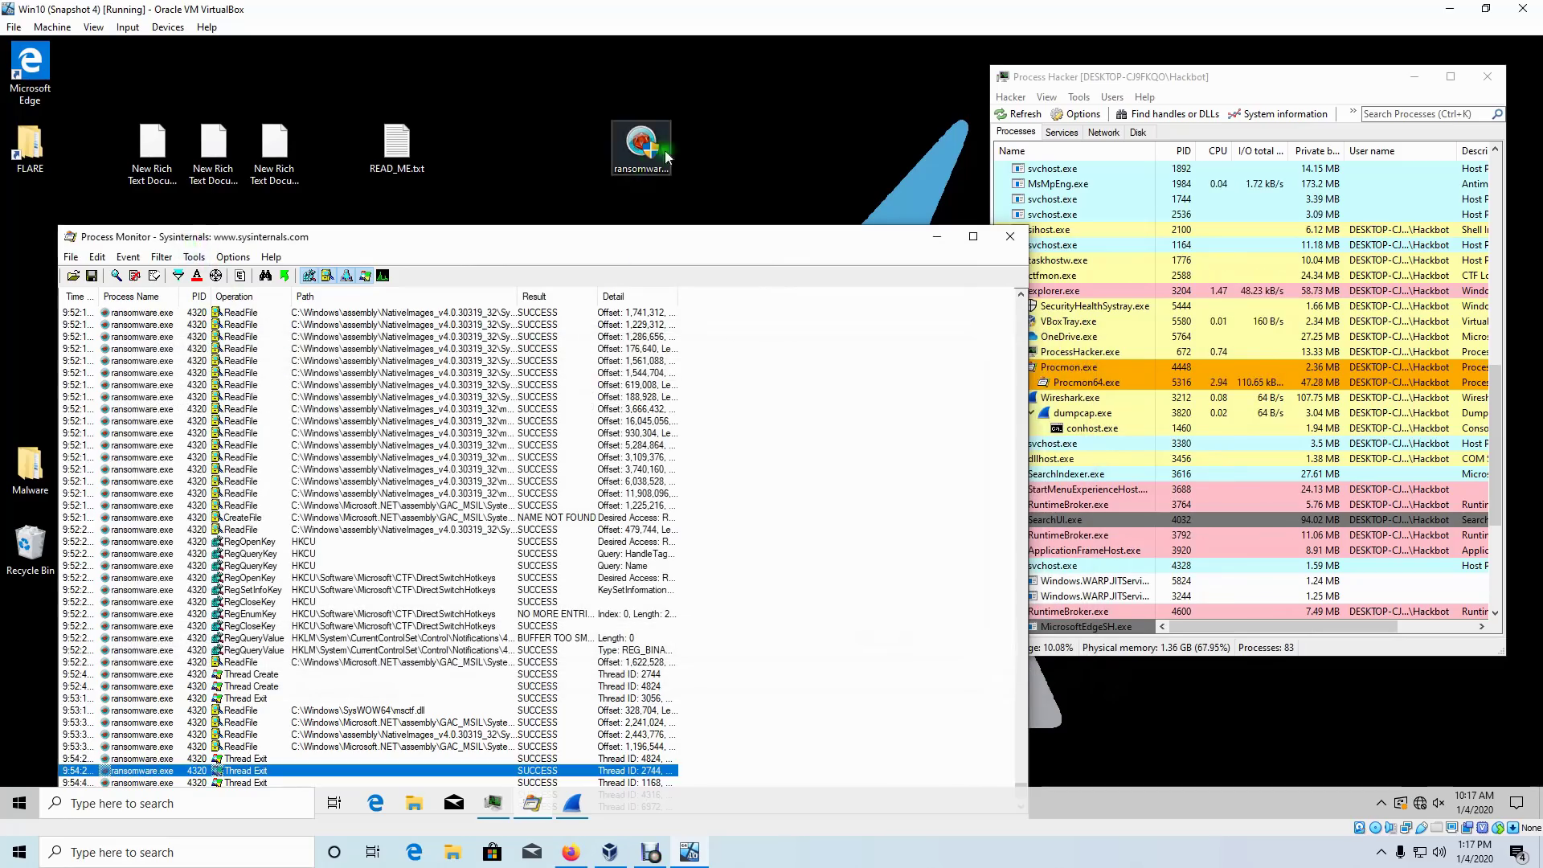
left_click_drag(715, 111, 679, 183)
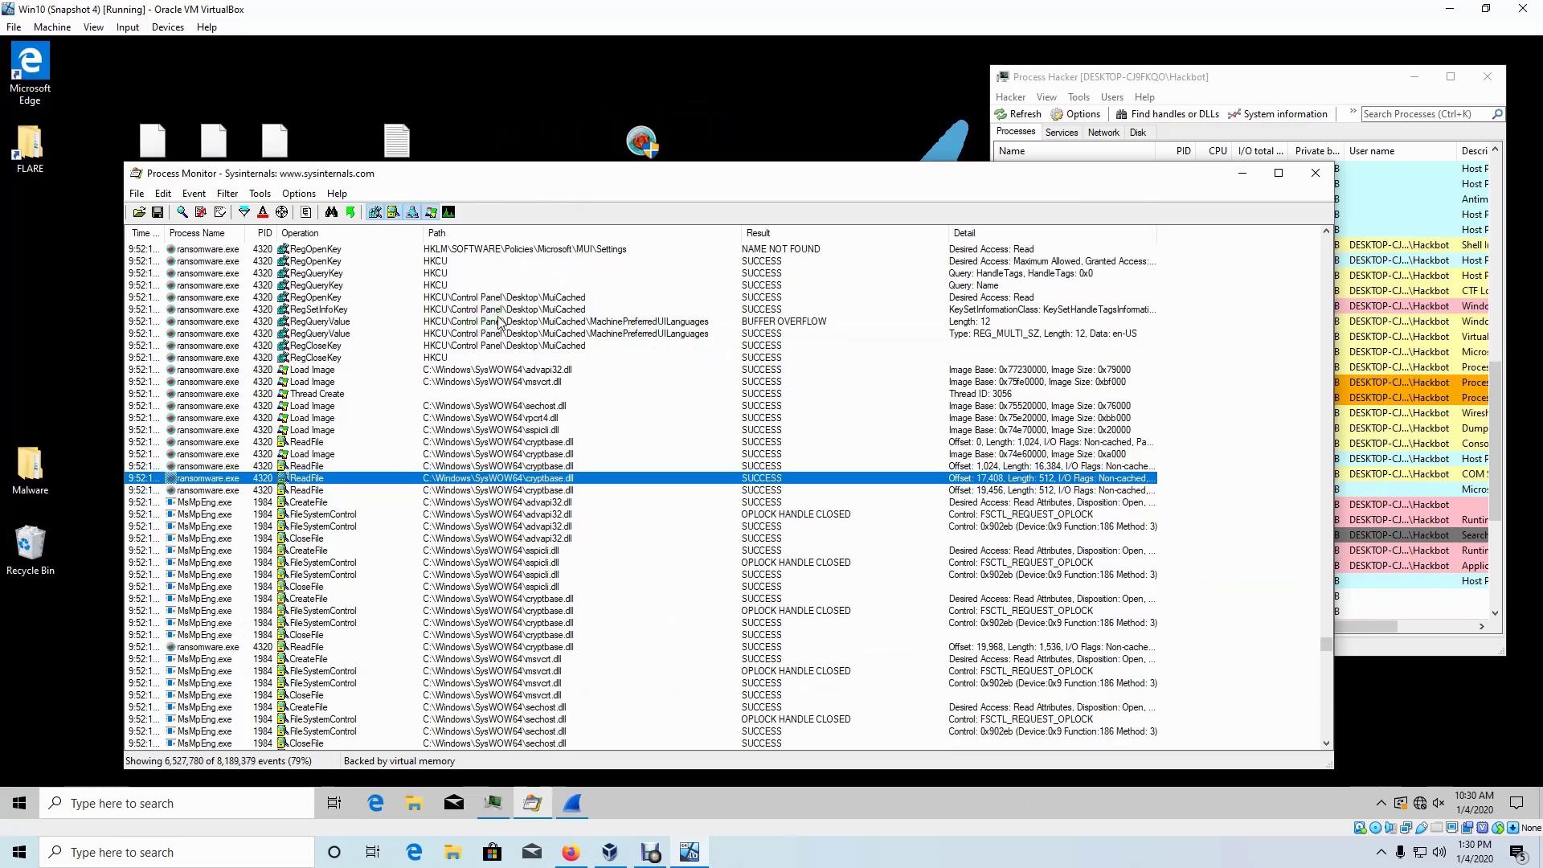
- Examine the earlier ransomware.exe registry, DLL and file events, going back to the preceding MsMpEng.exe events
scroll(474, 434, "up", 9)
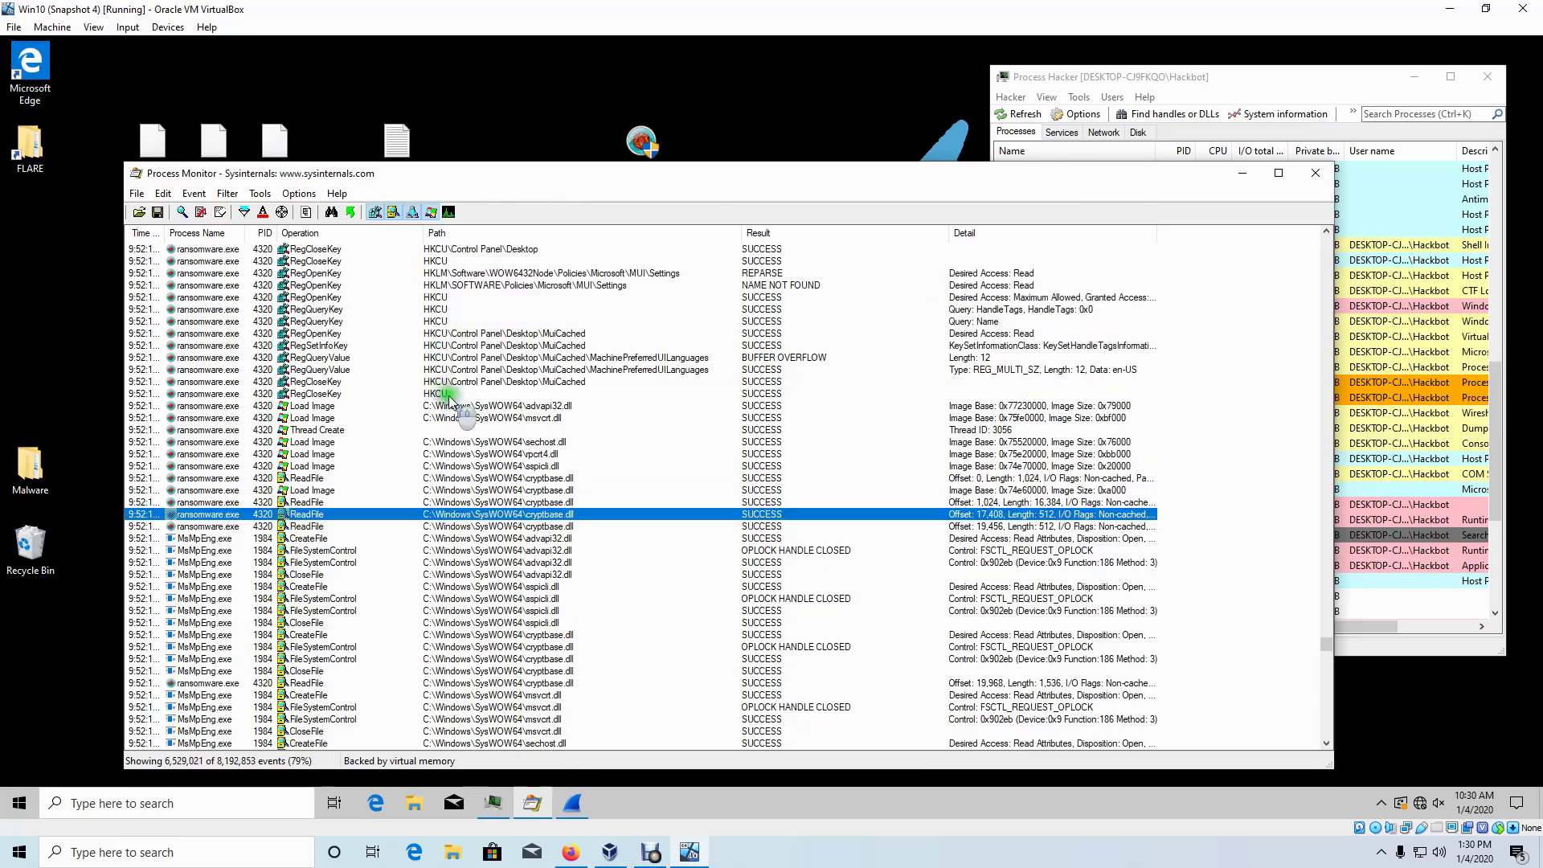
scroll(498, 488, "up", 15)
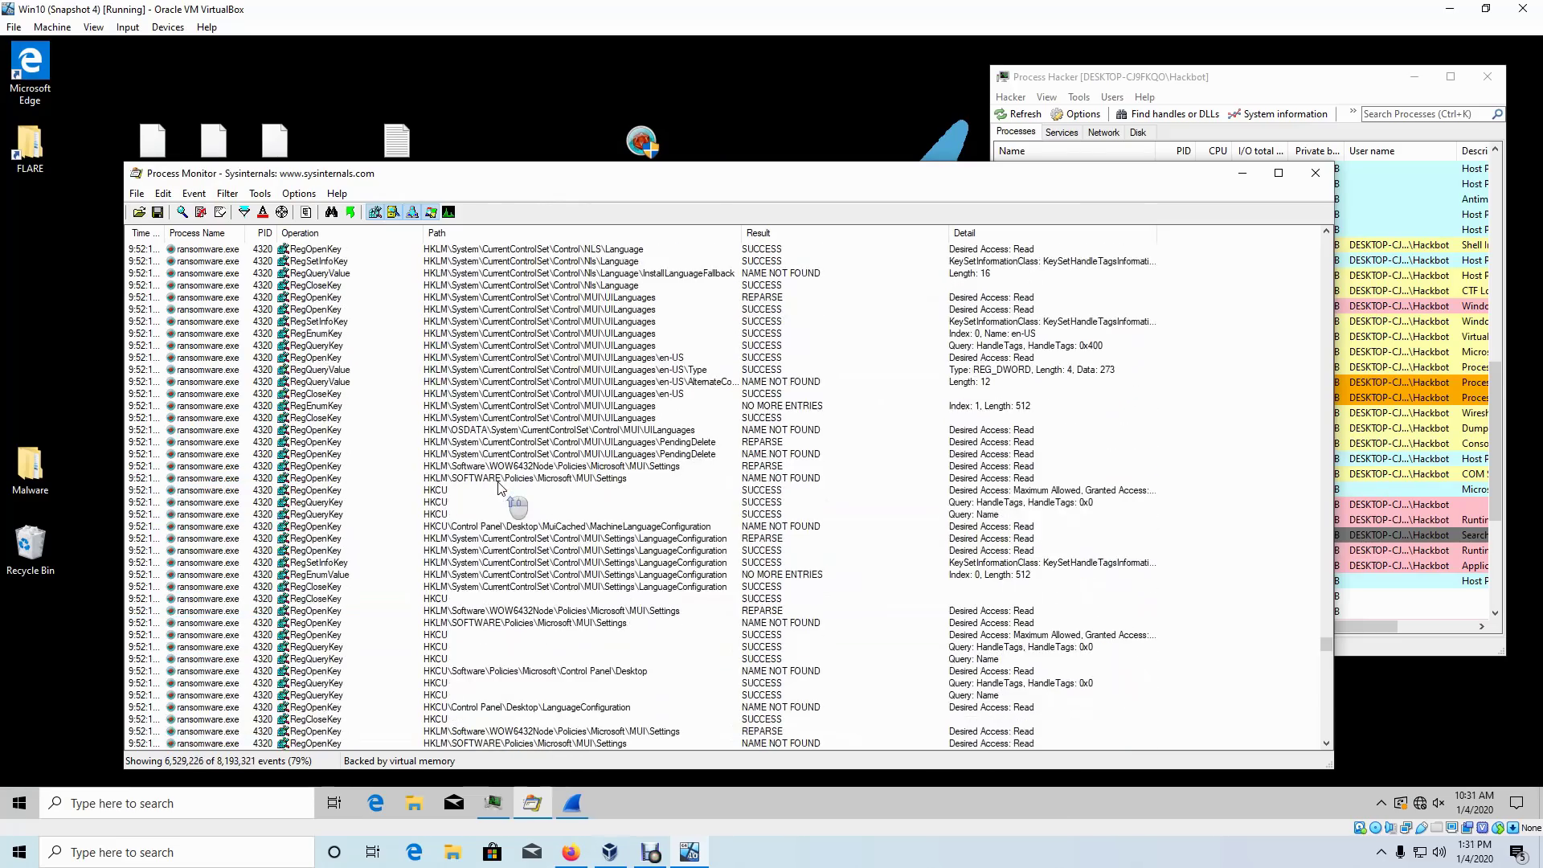
scroll(594, 381, "up", 7)
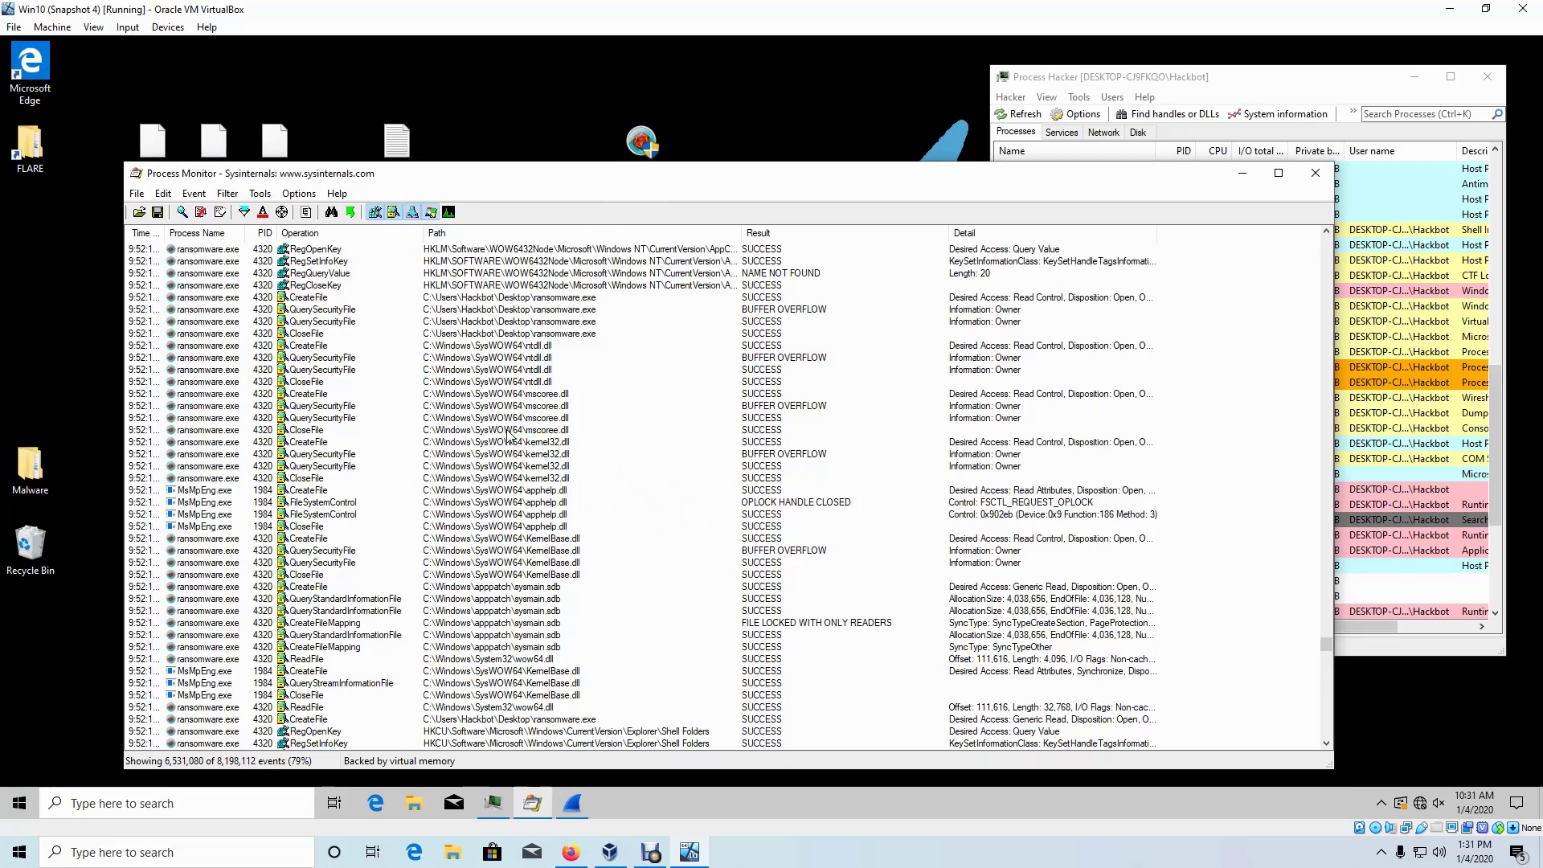
scroll(508, 435, "up", 8)
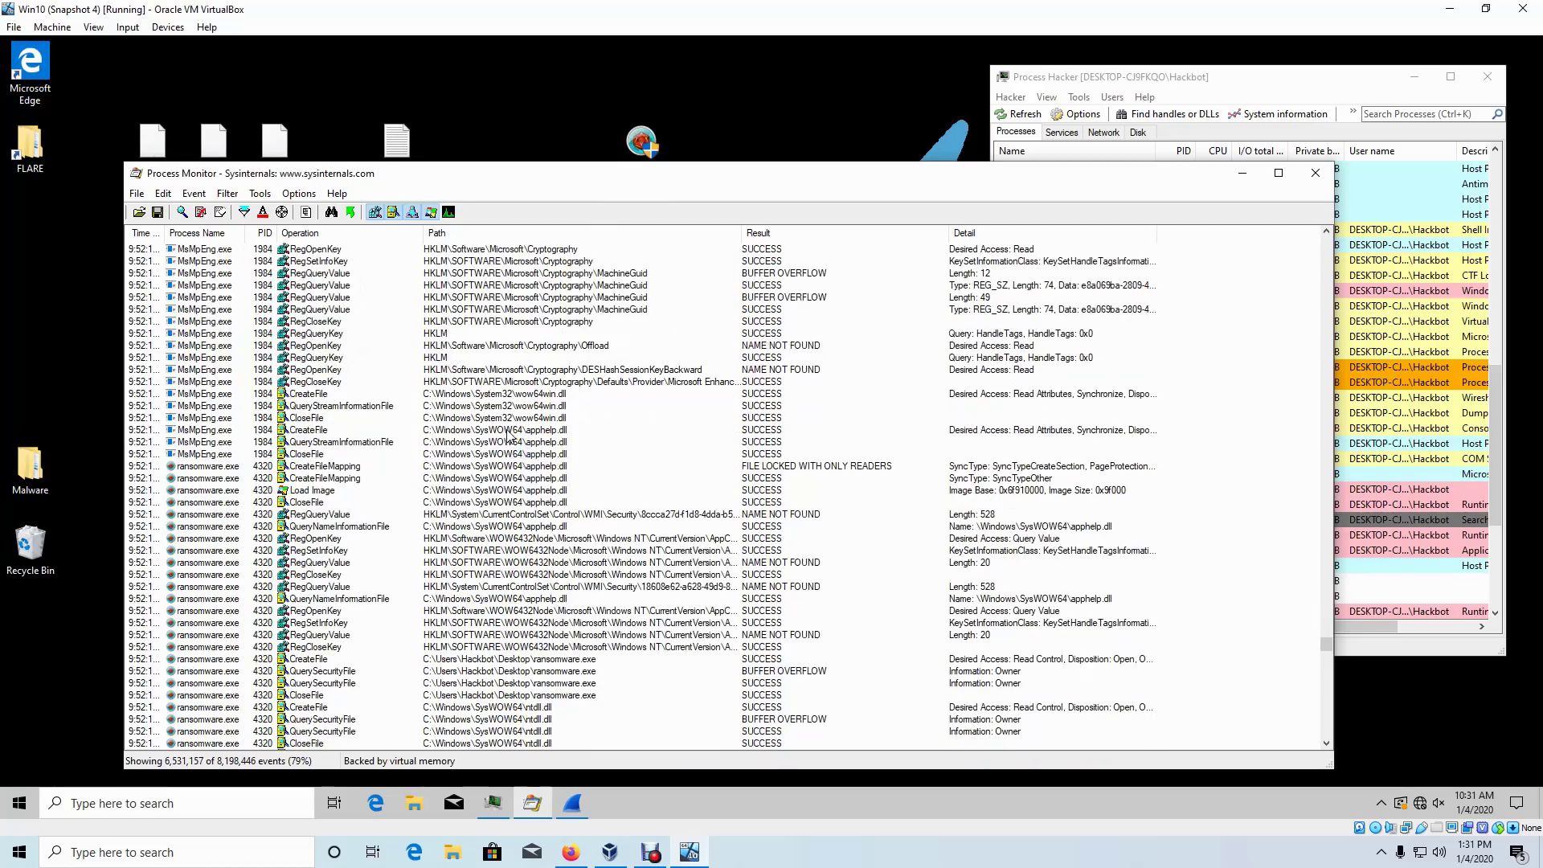
scroll(508, 435, "up", 2)
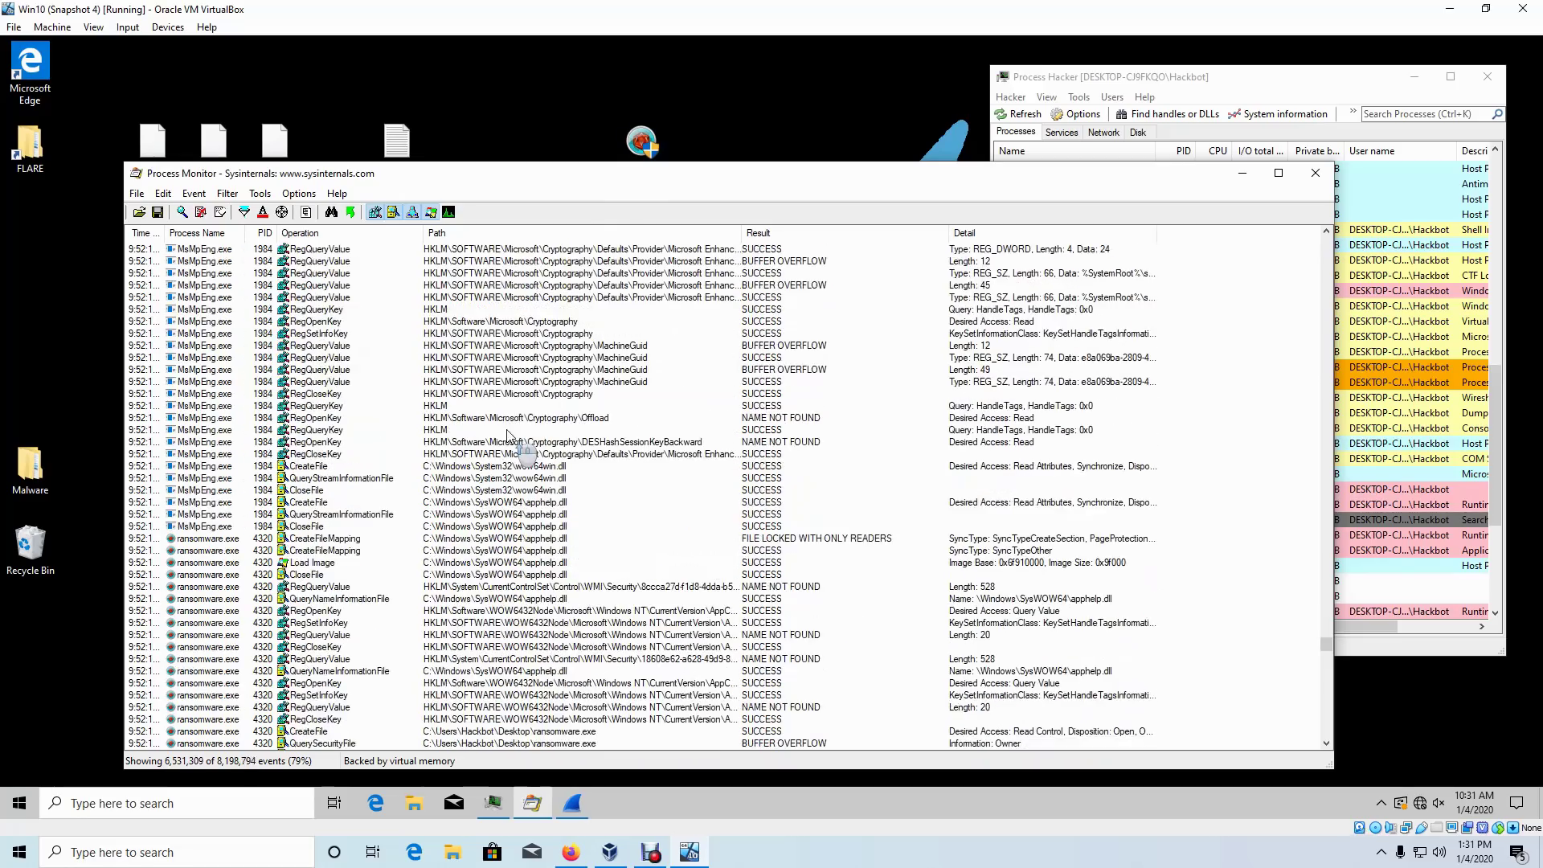
- Examine the MsMpEng.exe events on the Microsoft Cryptography registry keys and catroot2 files, and move the ransomware.exe icon on the desktop
left_click(560, 393)
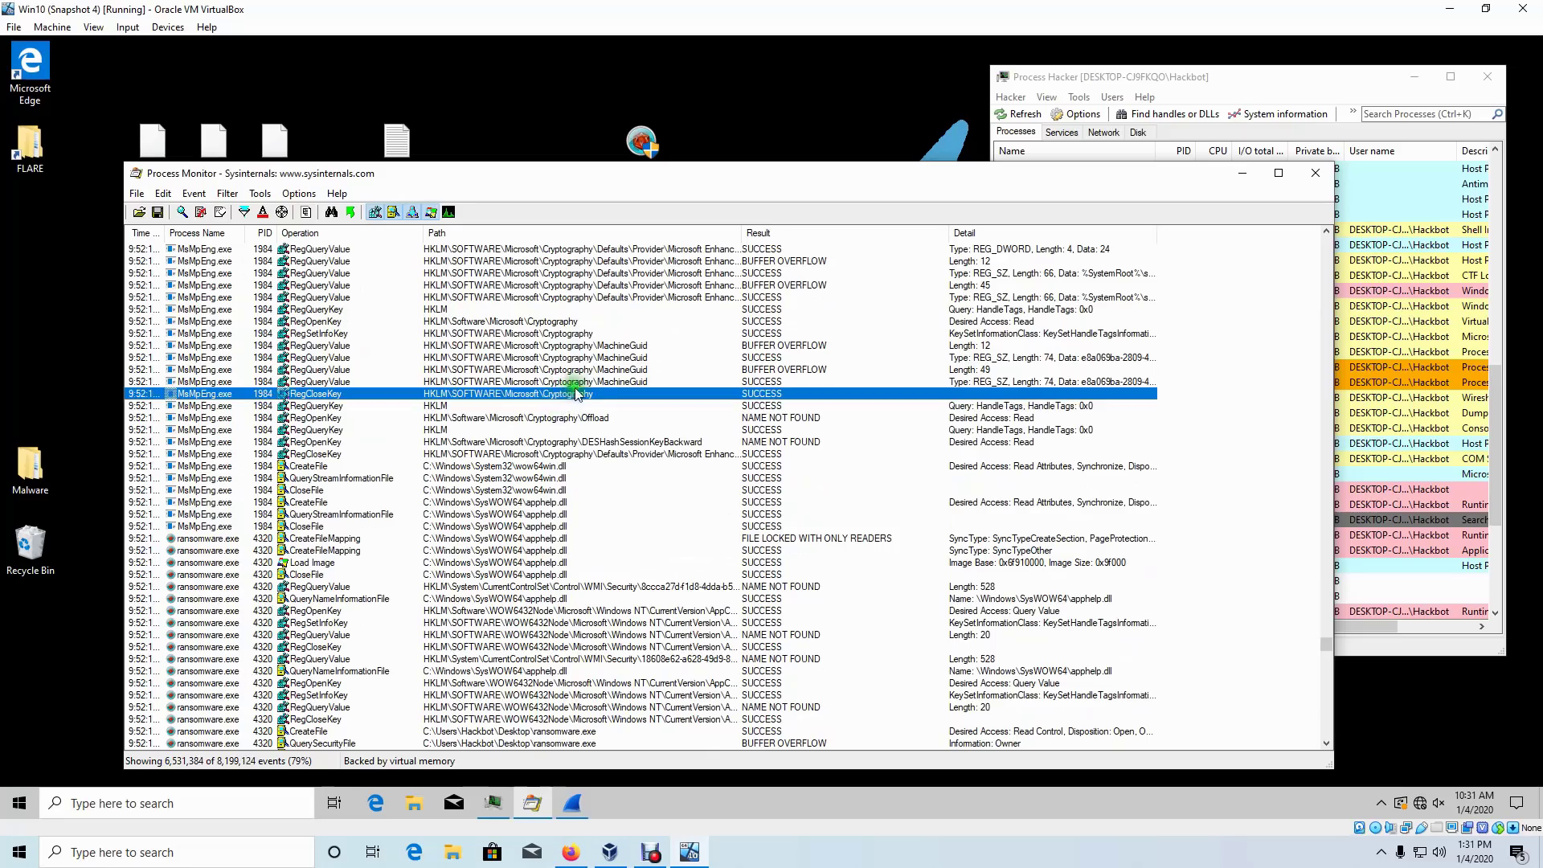
left_click(580, 332)
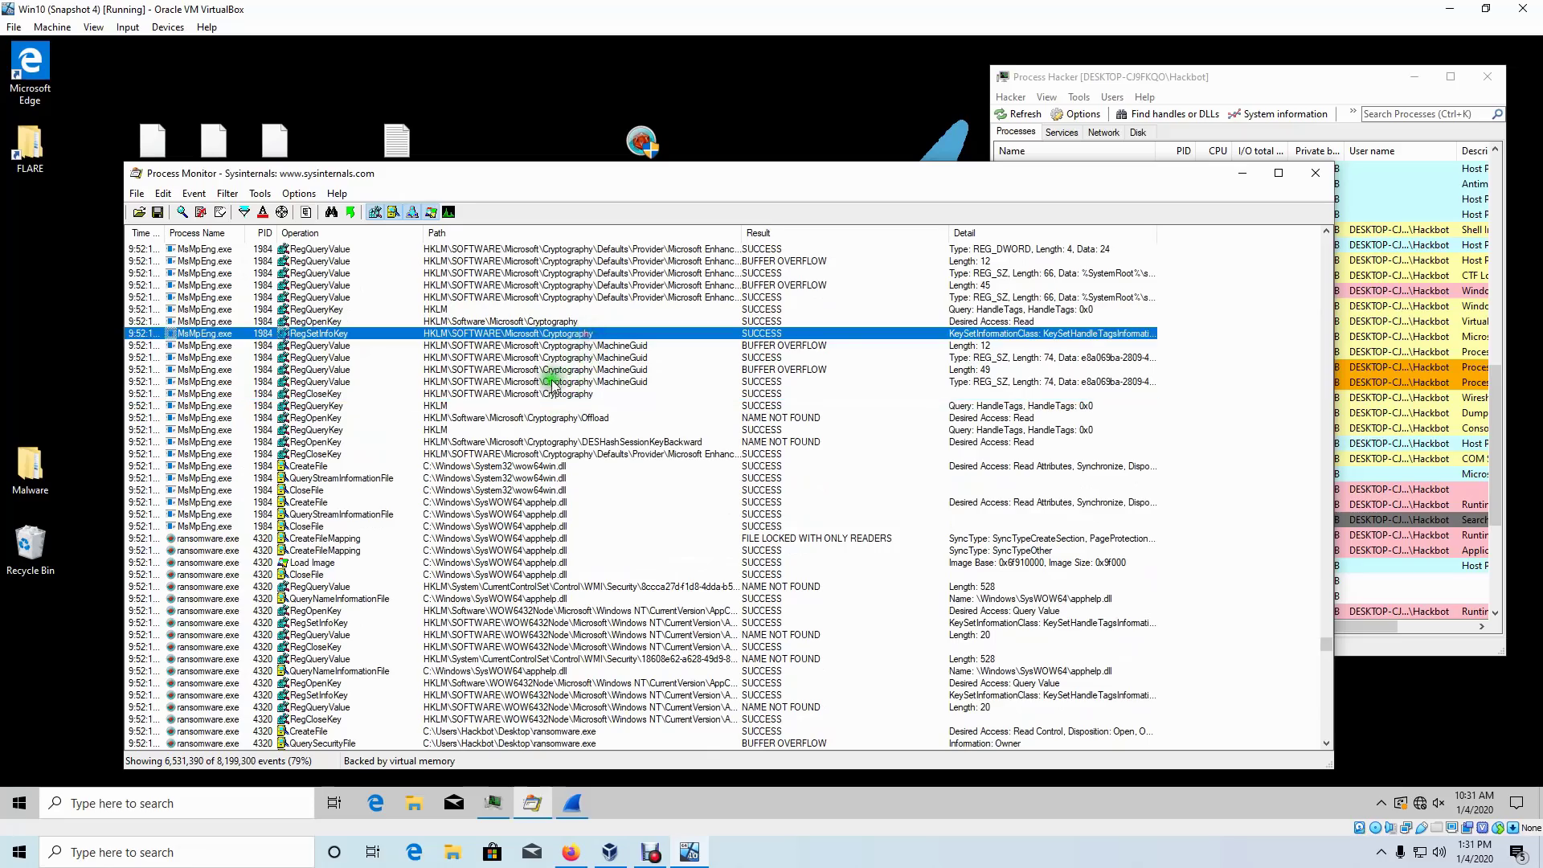
scroll(538, 410, "up", 3)
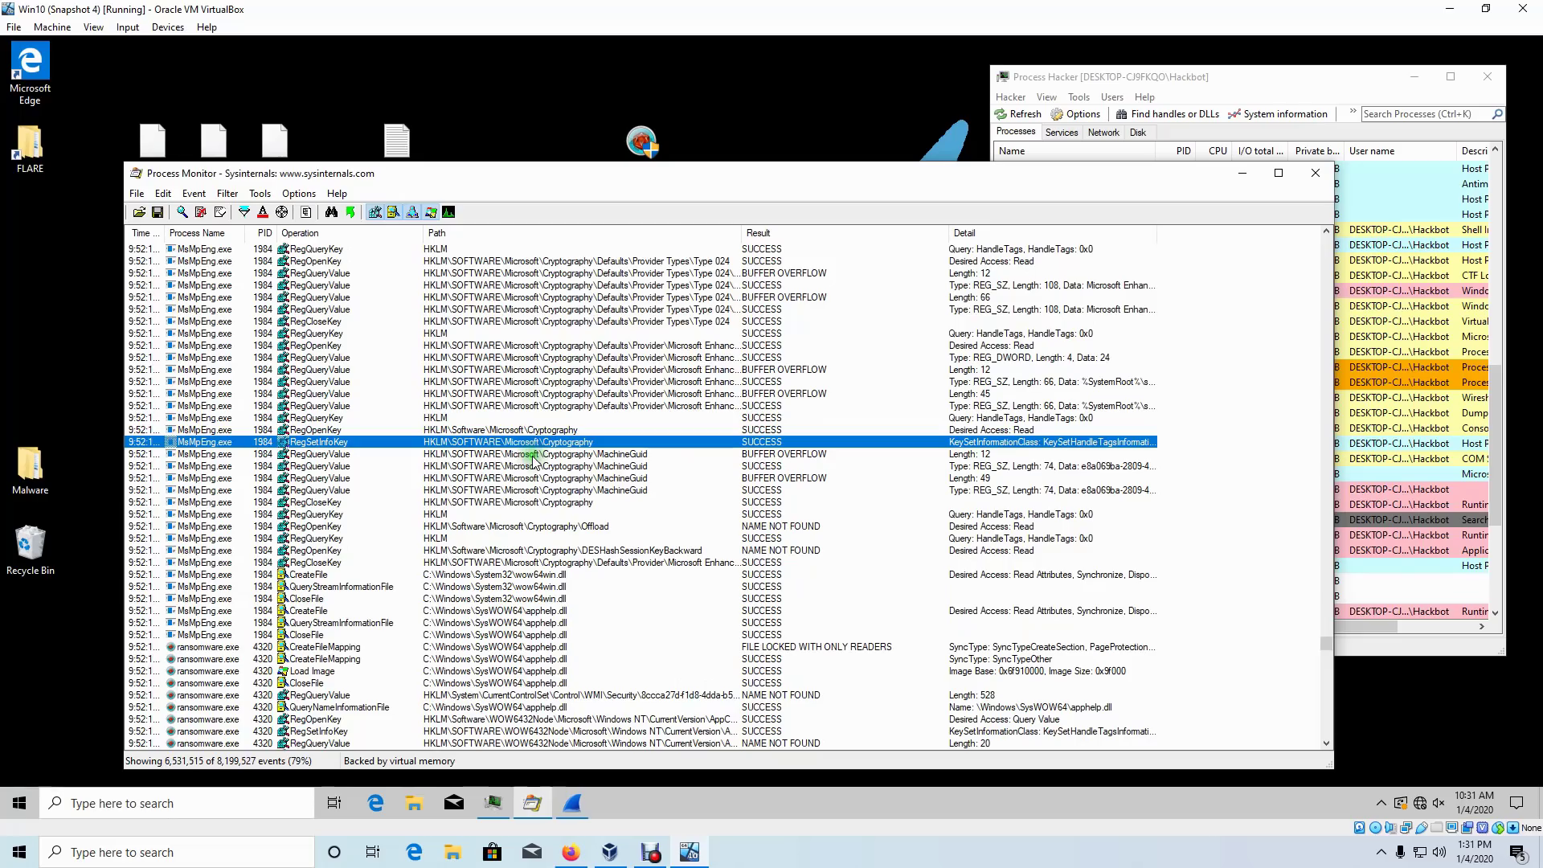
scroll(533, 460, "up", 10)
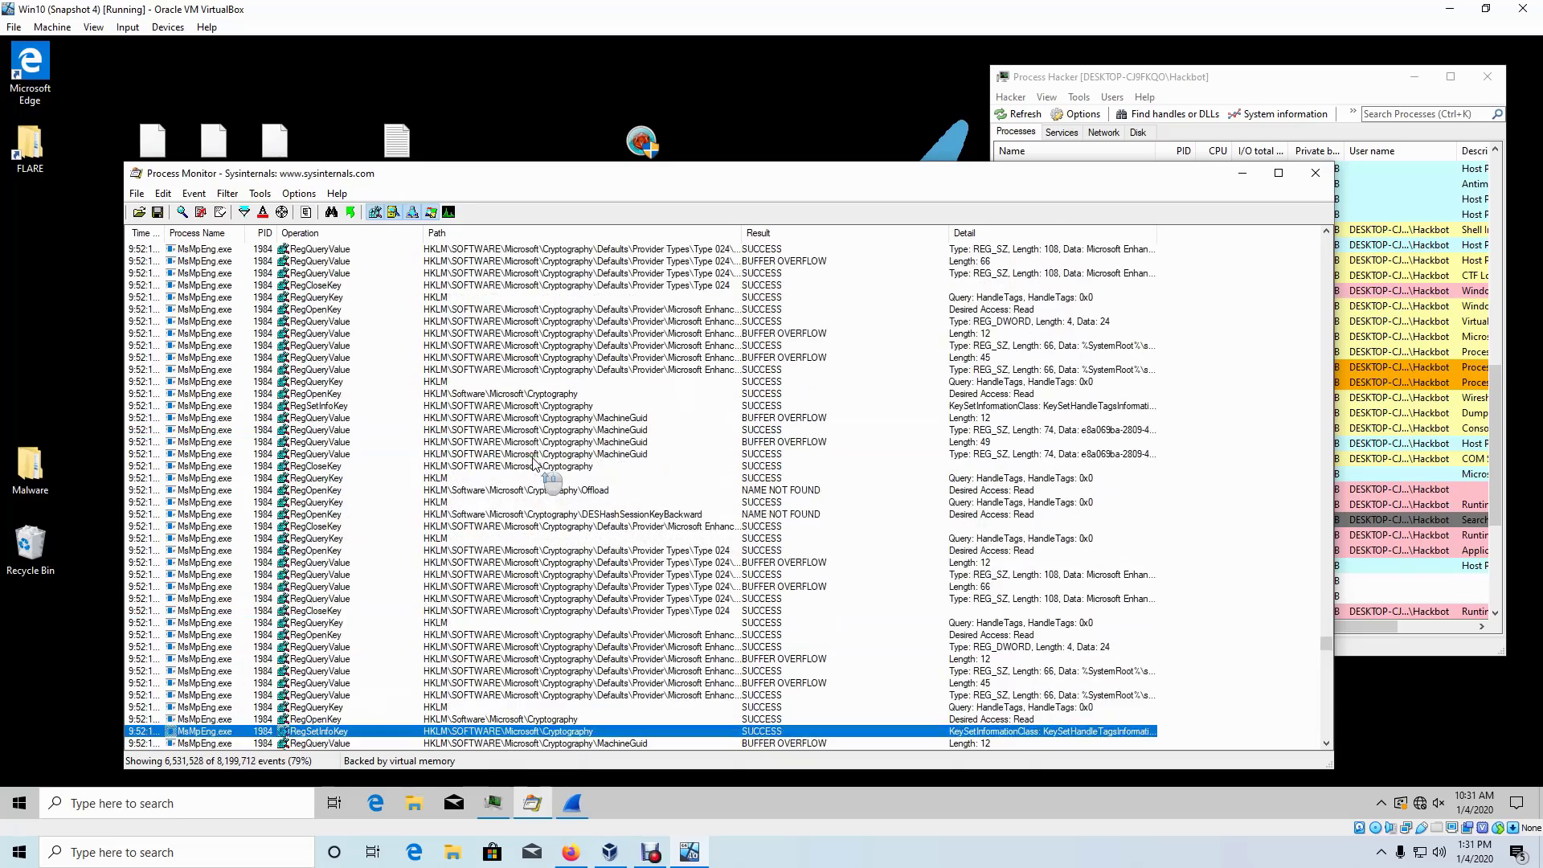
scroll(533, 464, "up", 3)
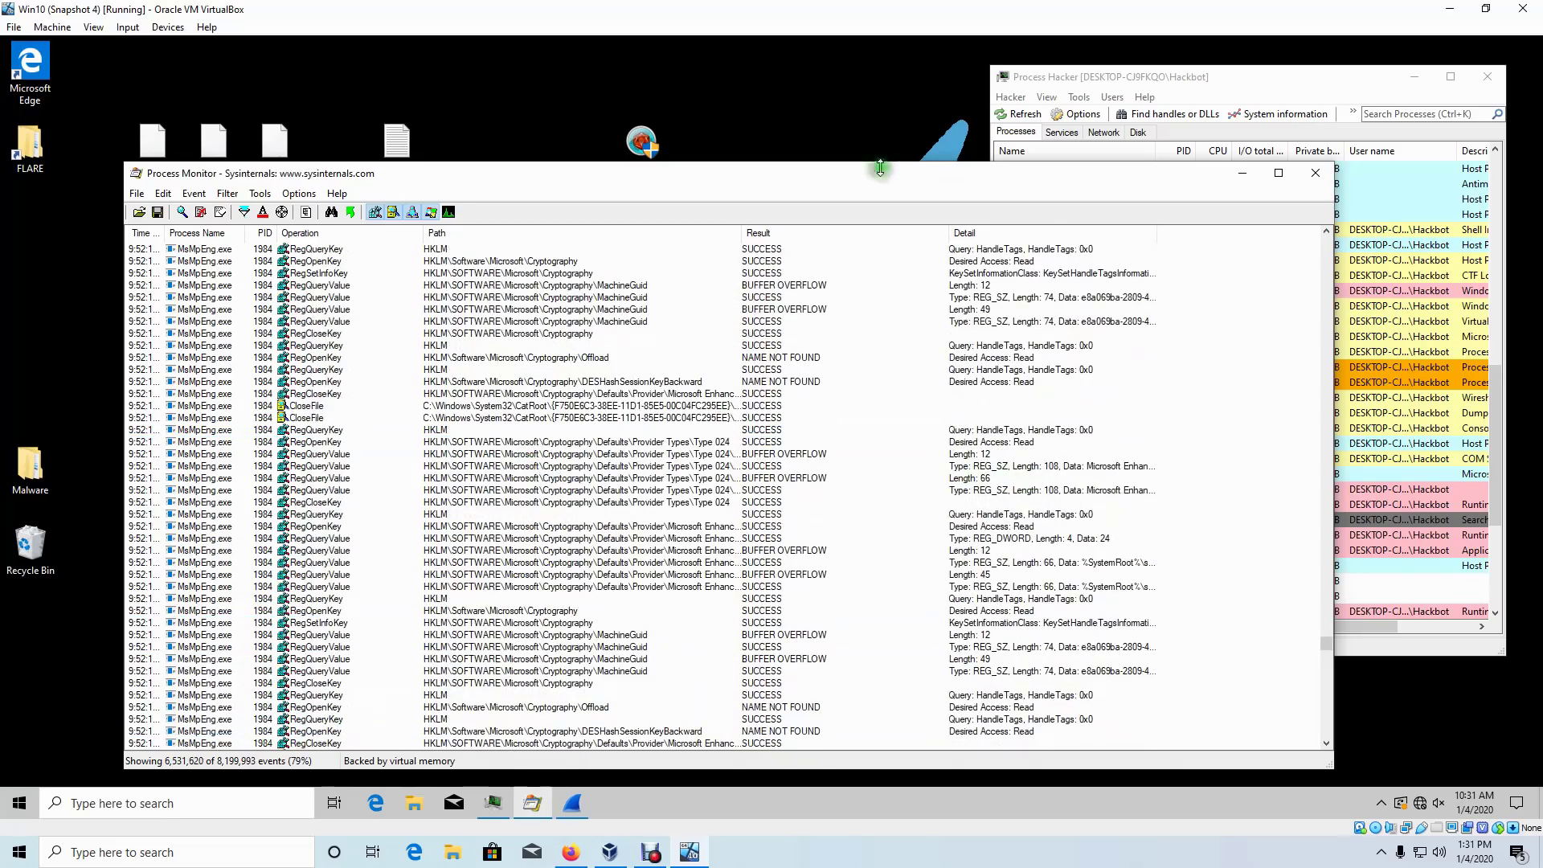
left_click_drag(648, 154, 586, 155)
scroll(630, 490, "down", 7)
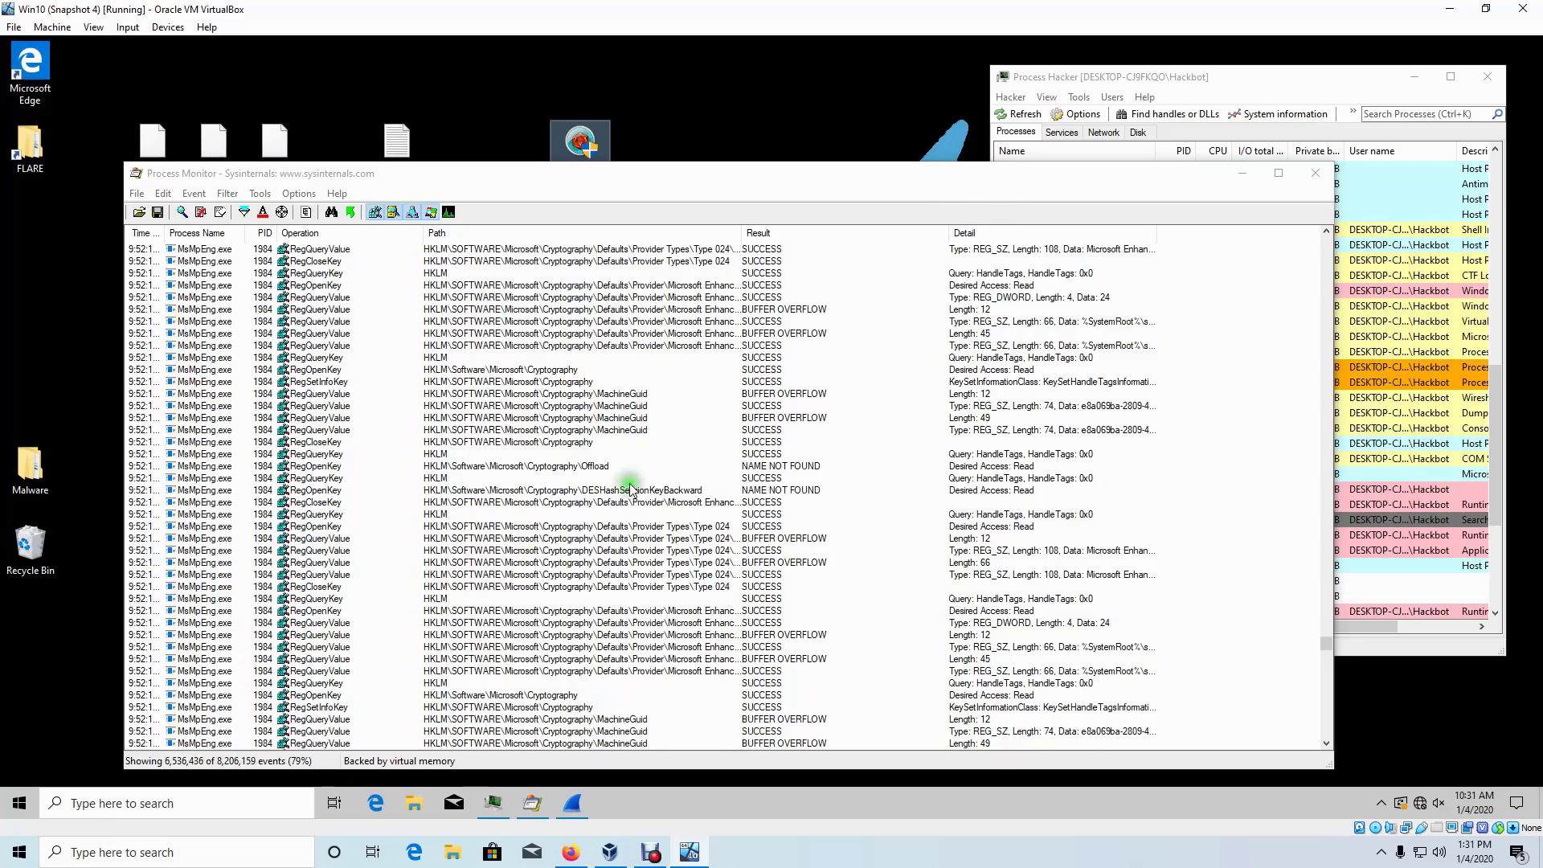
scroll(630, 490, "up", 5)
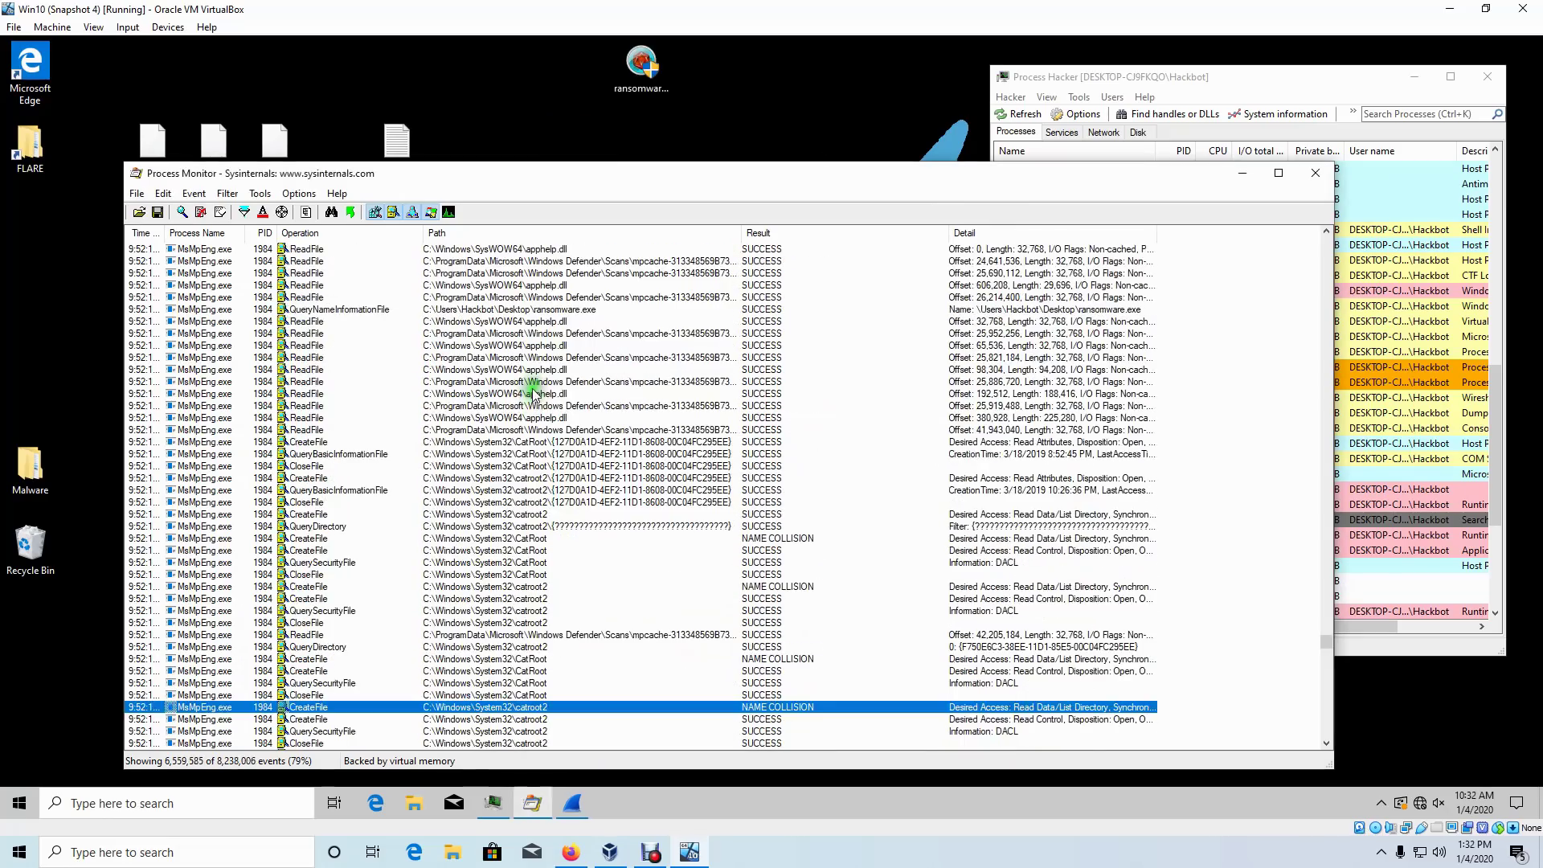
scroll(544, 397, "up", 8)
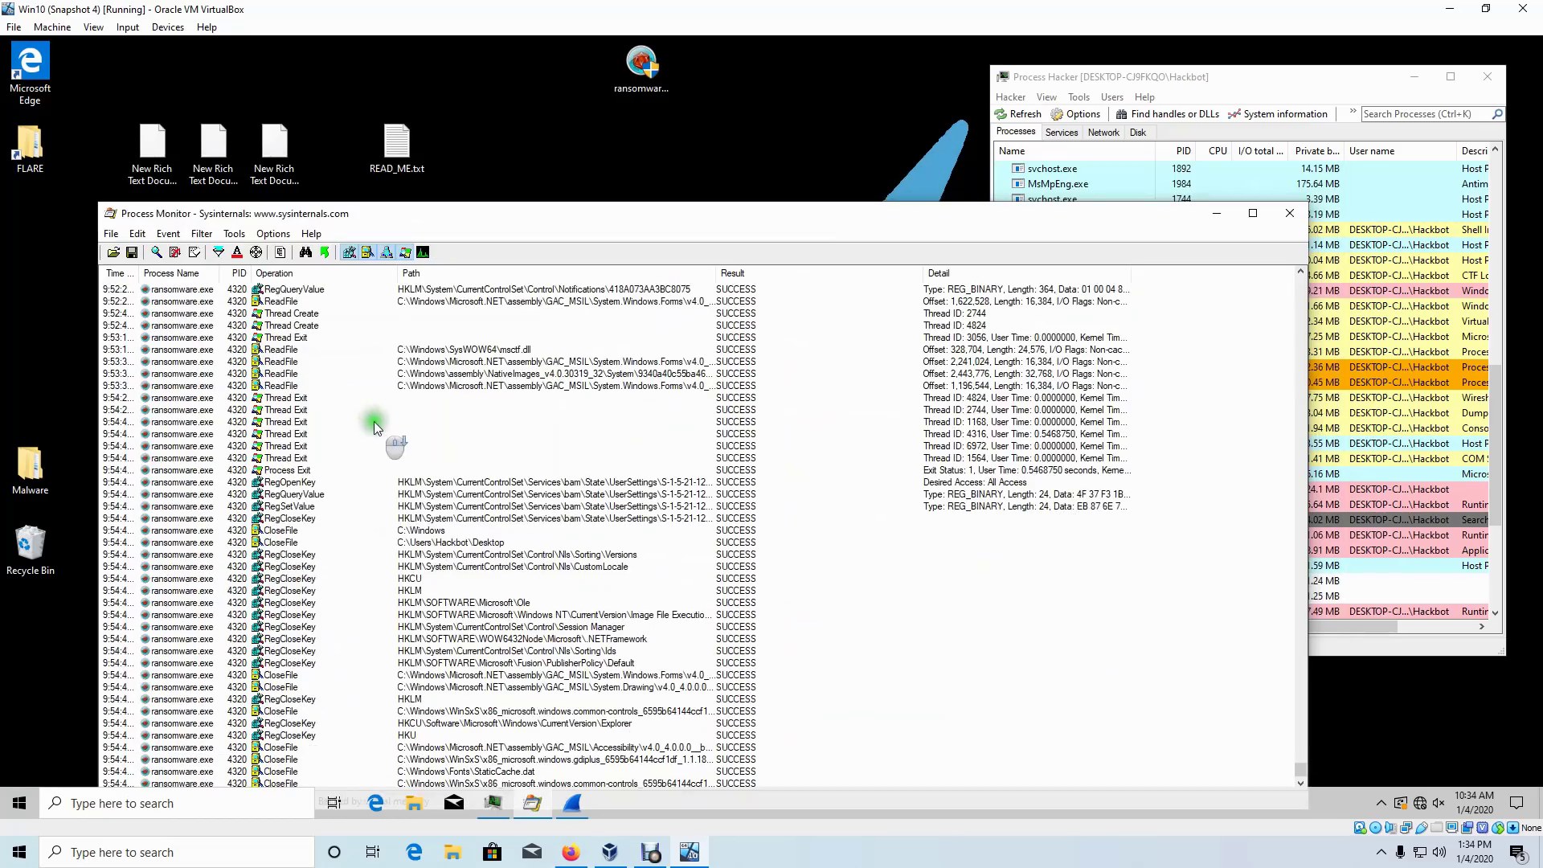
- Examine the filtered ransomware.exe events from process exit back to the loading of its SysWOW64 DLLs
scroll(375, 426, "up", 15)
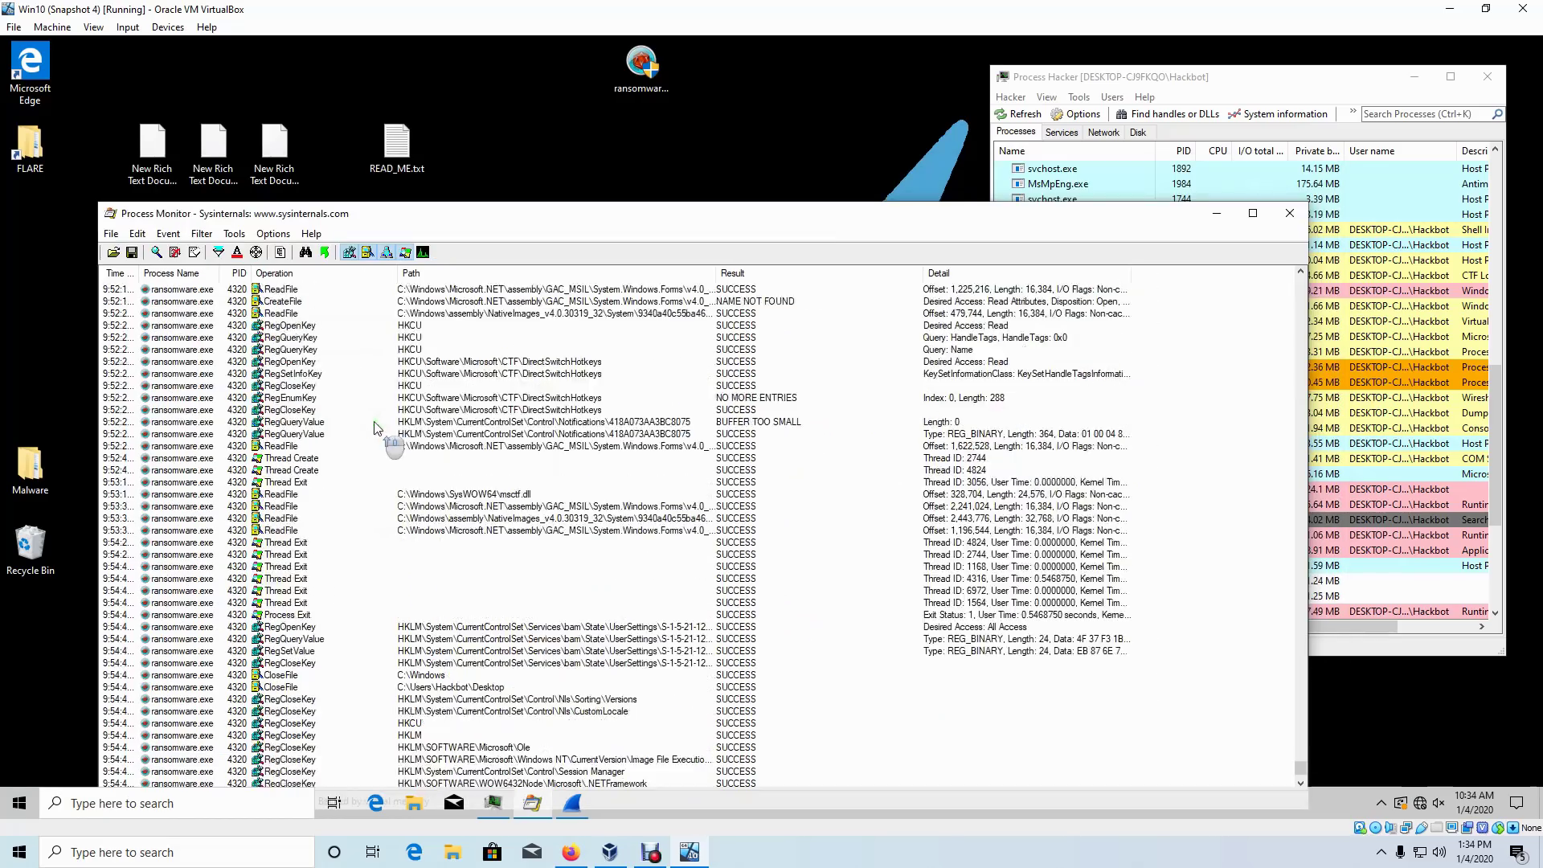
scroll(361, 423, "up", 12)
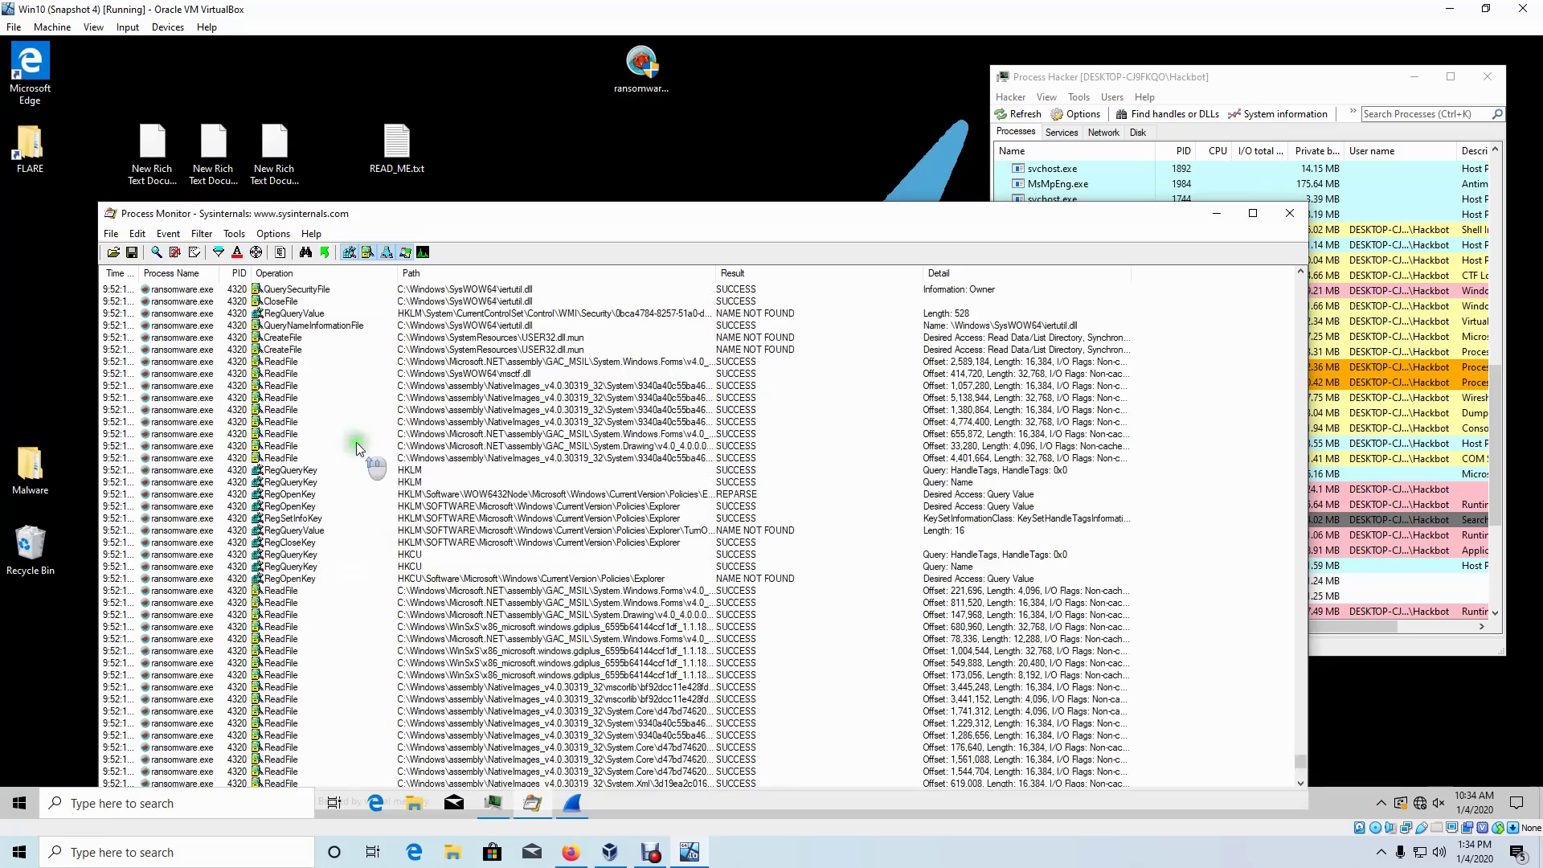
scroll(360, 426, "up", 4)
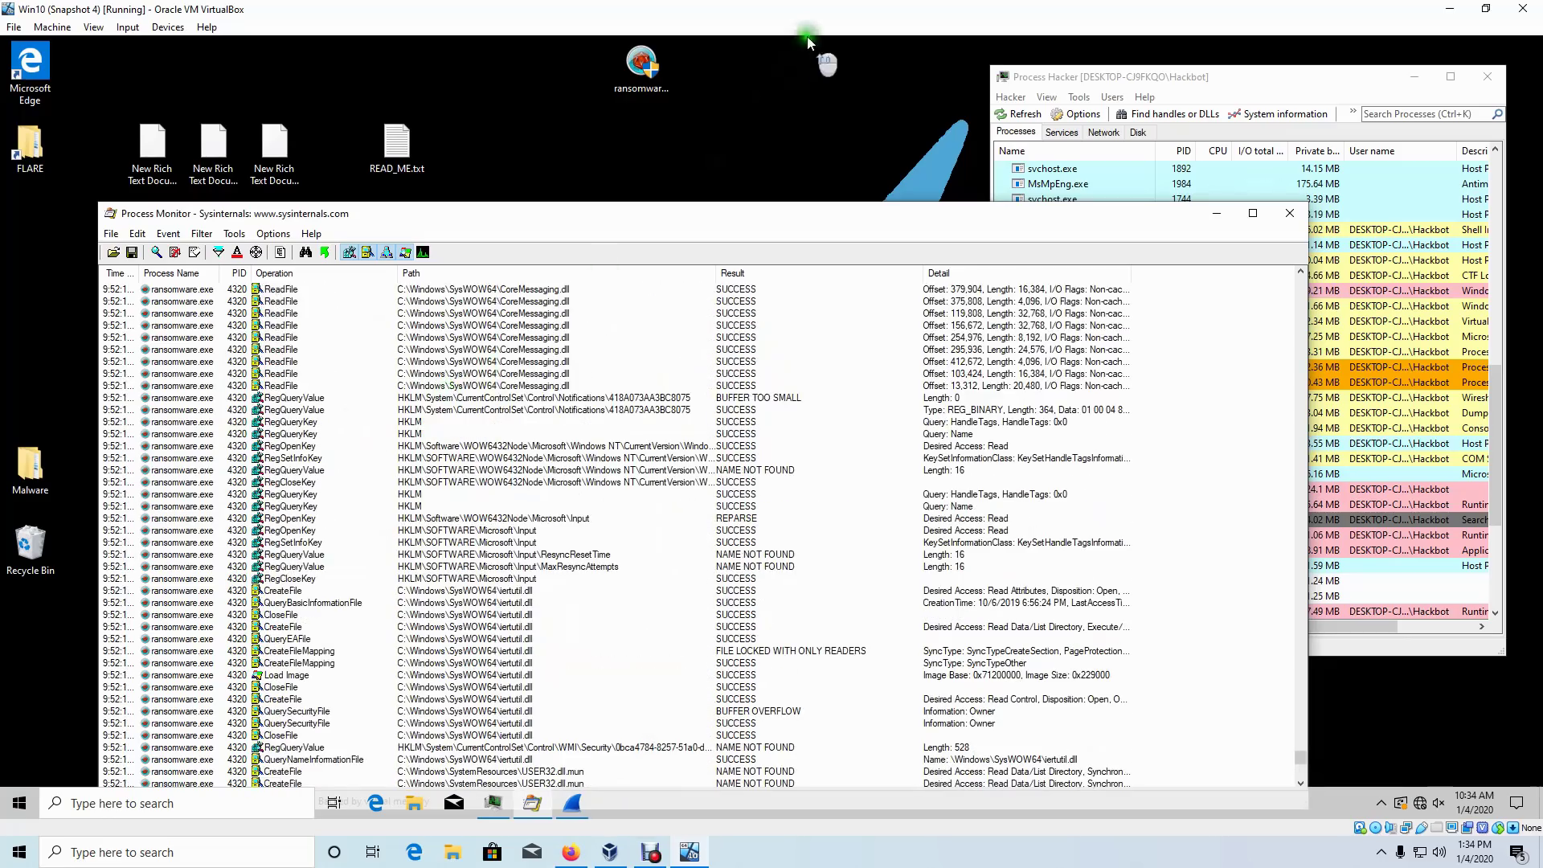
mouse_move(466, 192)
left_mouse_down()
mouse_move(110, 117)
mouse_move(330, 201)
mouse_move(473, 172)
left_mouse_up()
left_click(104, 98)
left_click(528, 171)
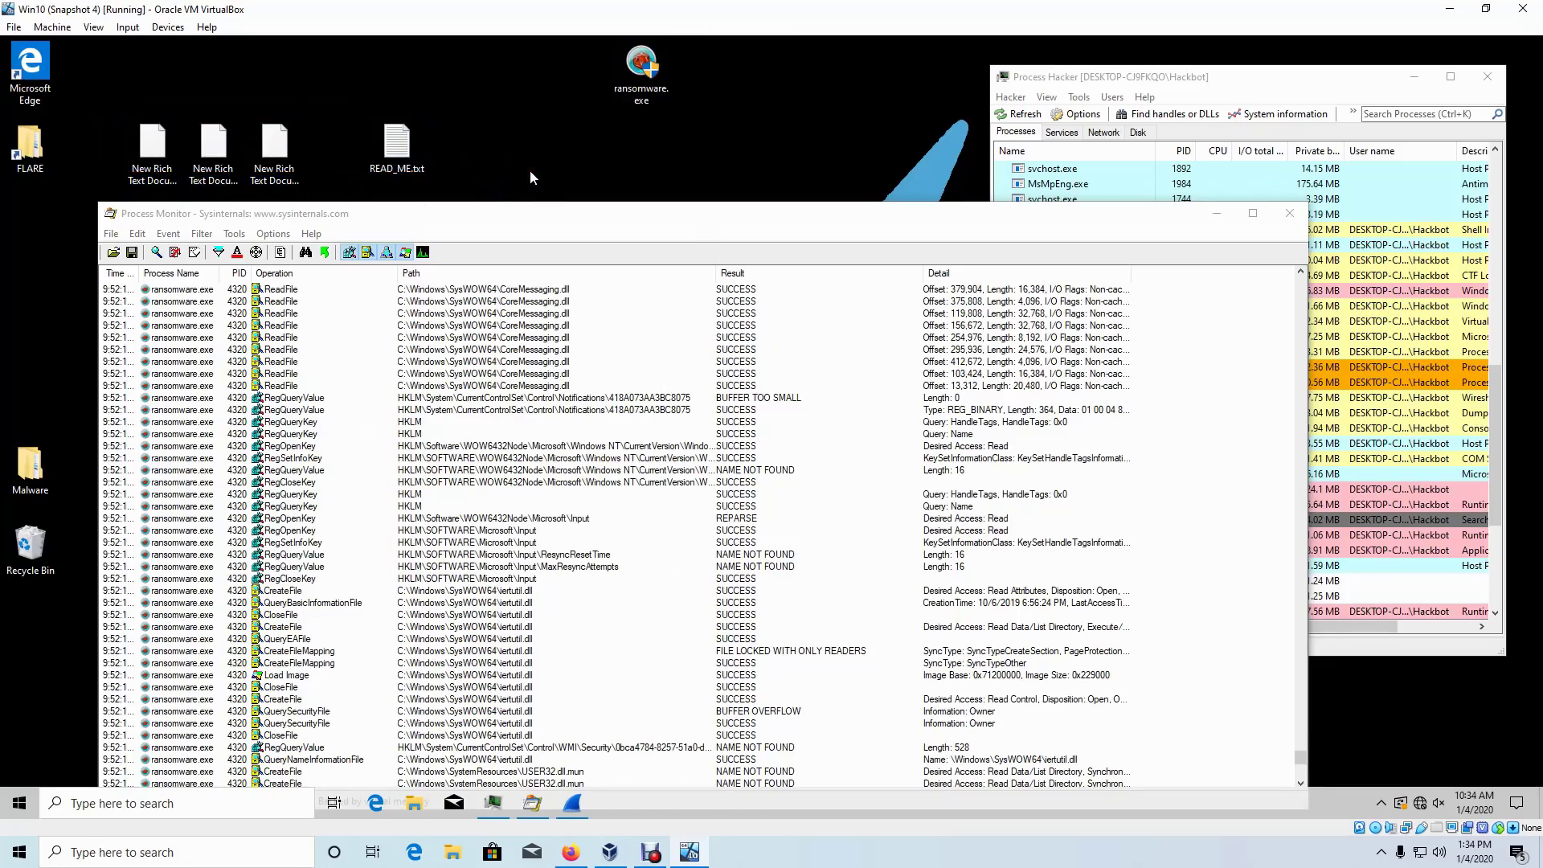
scroll(592, 469, "up", 8)
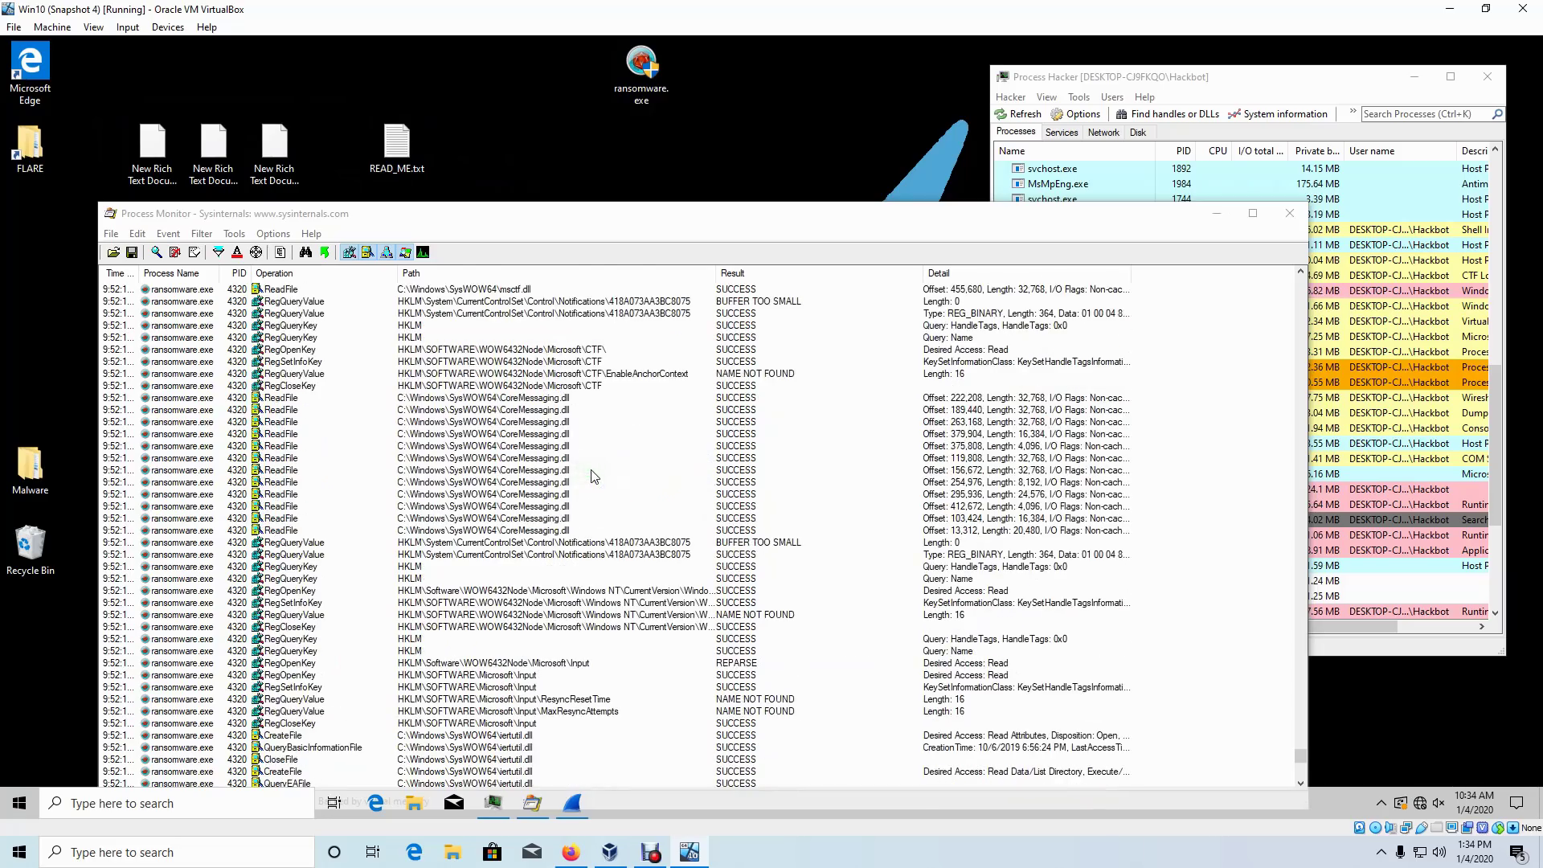
scroll(591, 470, "up", 6)
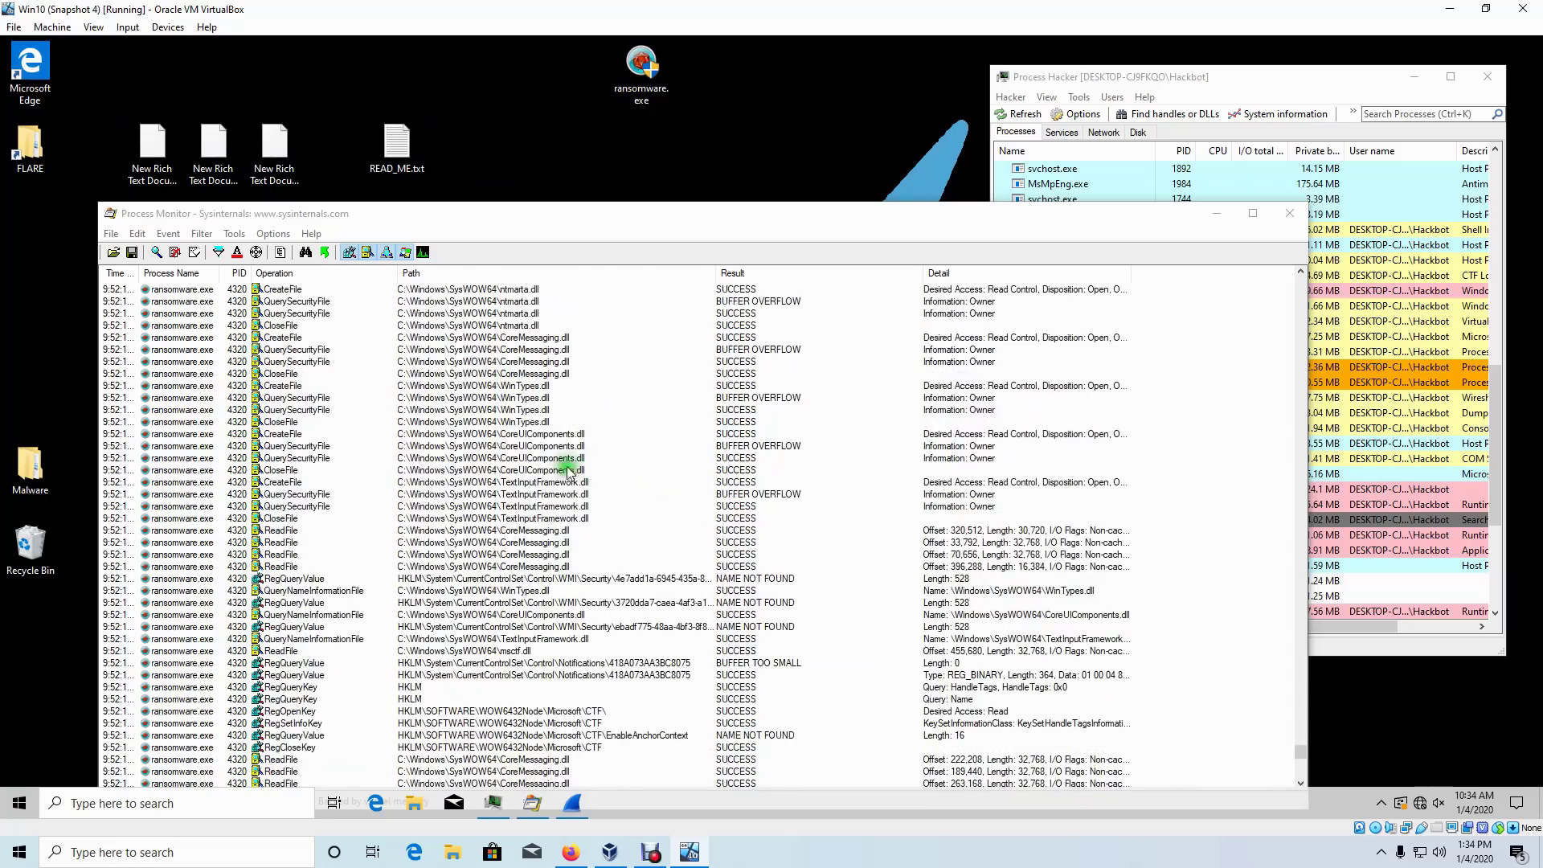
- Open the virtual machine's Start menu and look through its application list
left_click(19, 805)
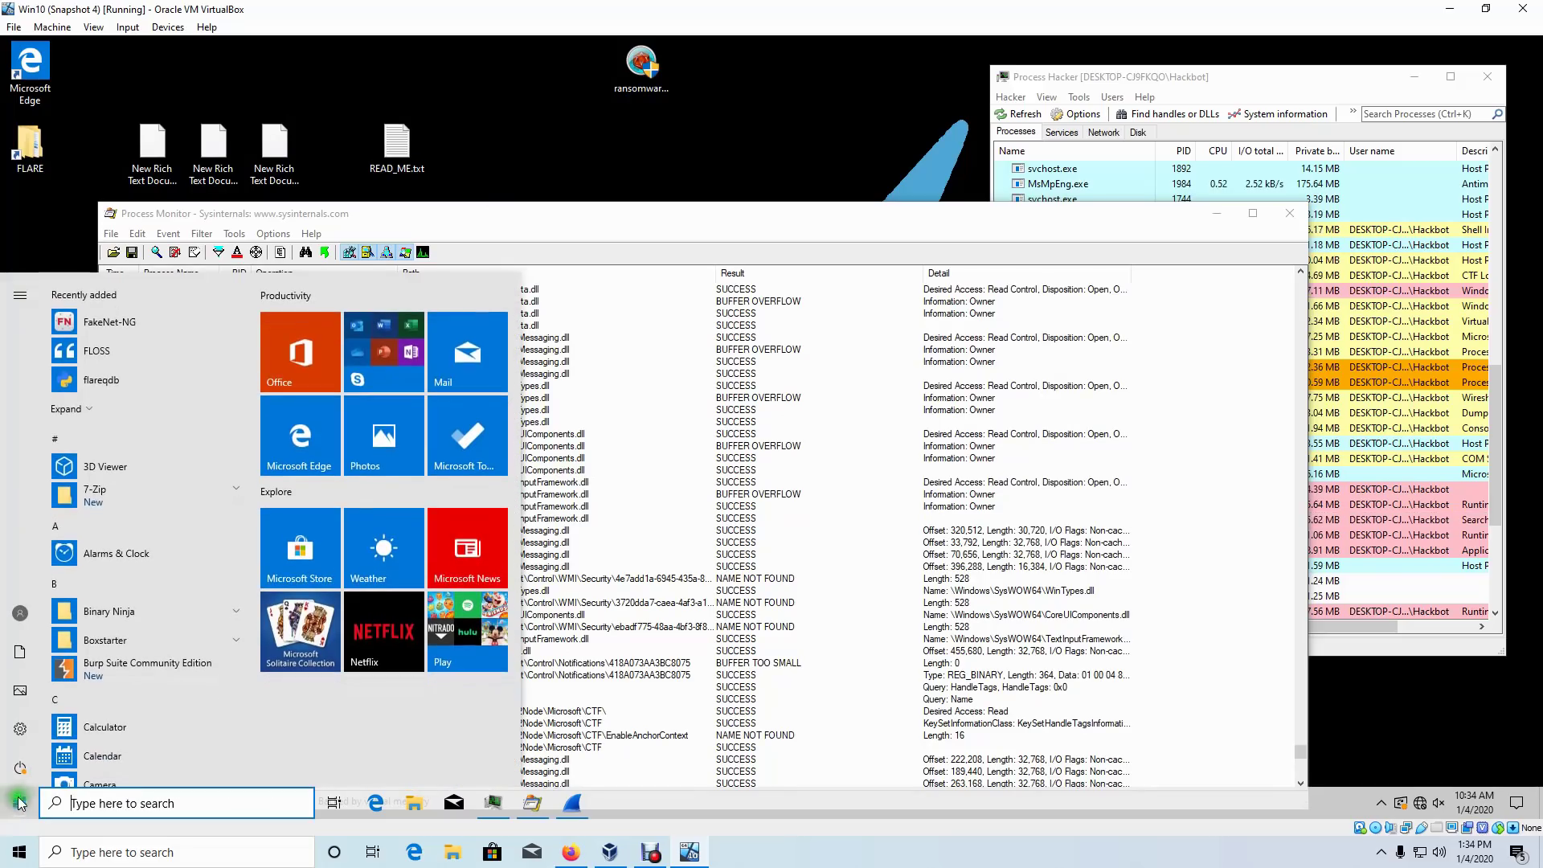
left_click(137, 738)
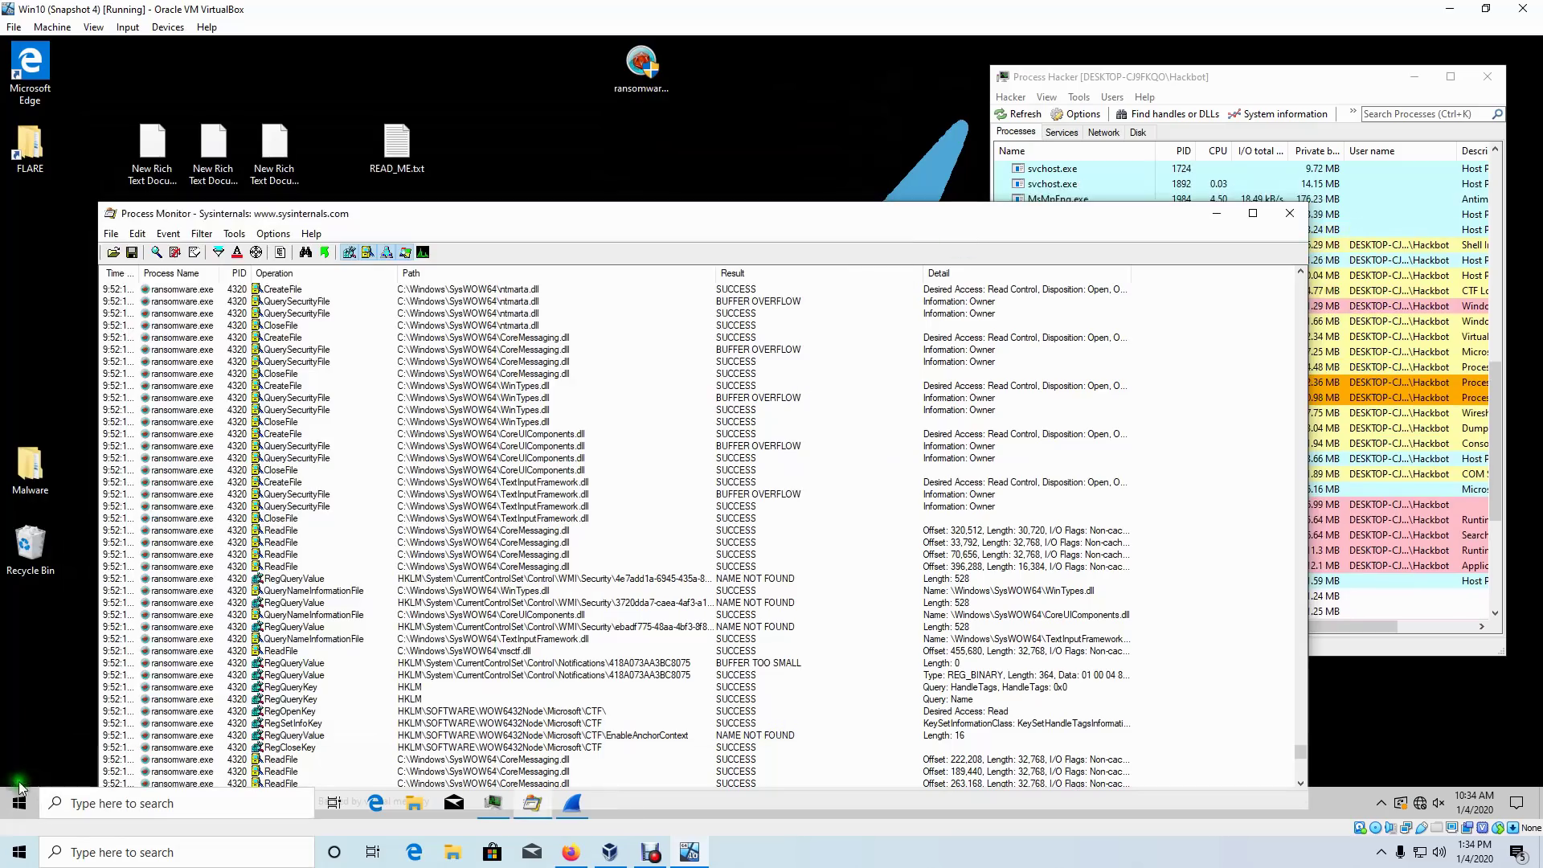
left_click(18, 804)
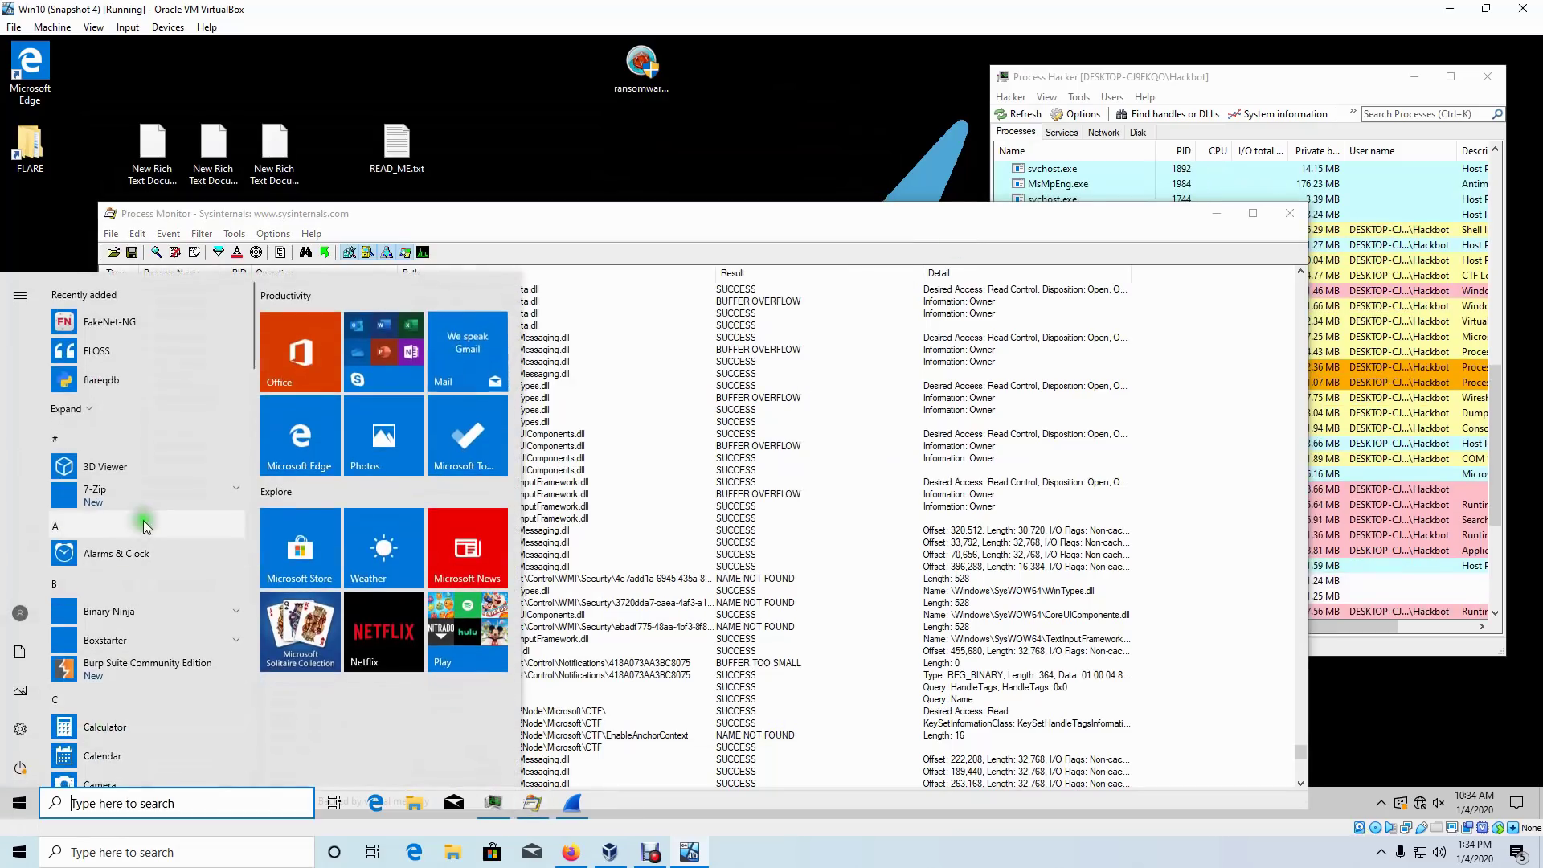
scroll(143, 513, "down", 8)
left_click(141, 562)
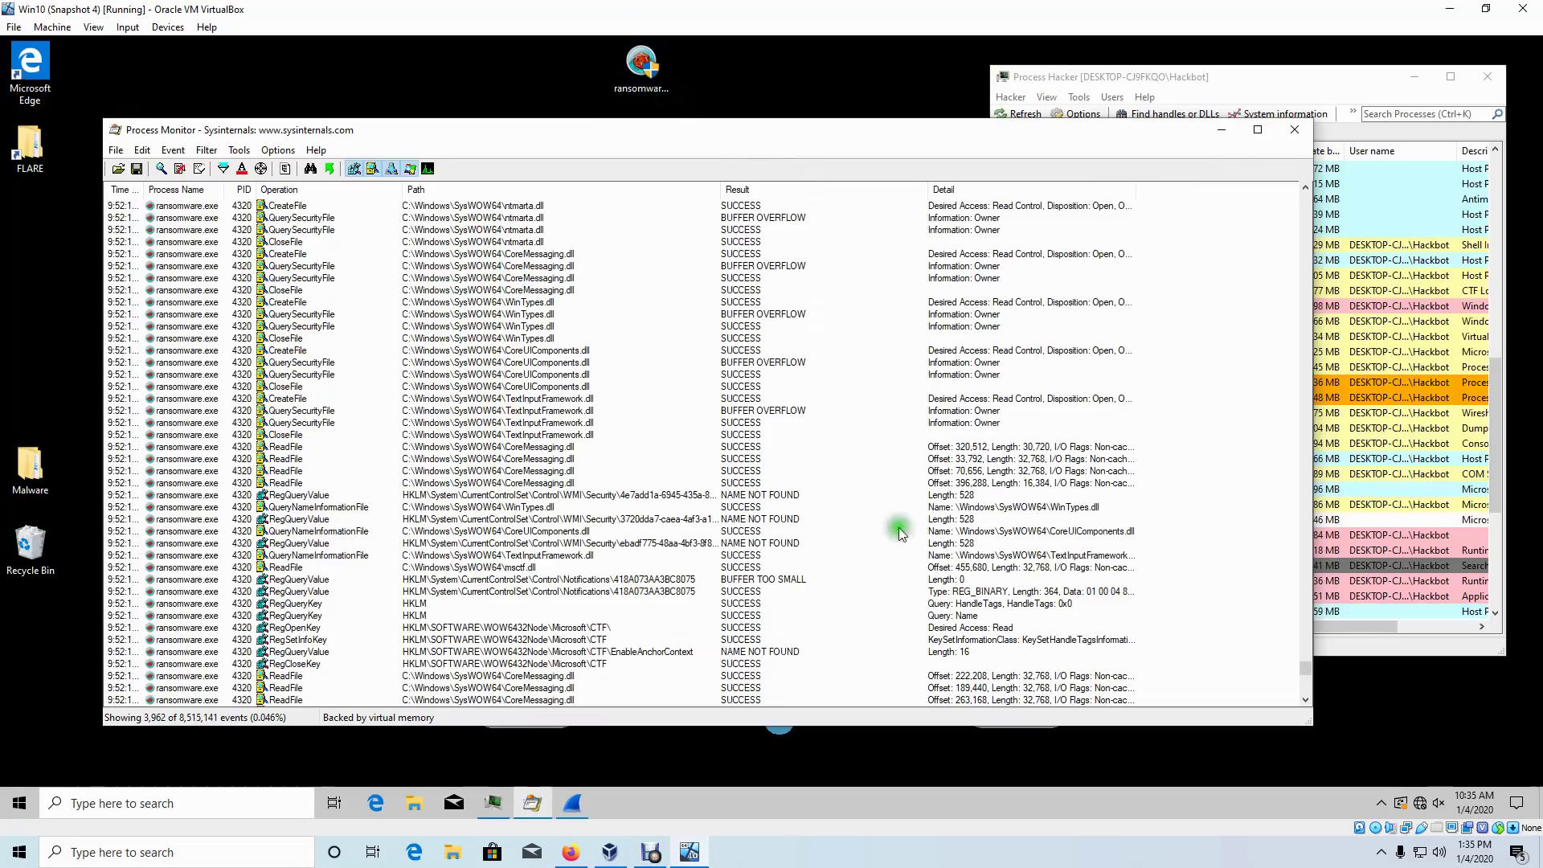
- Try to open Task Manager in the virtual machine and dismiss the dialog
right_click(759, 856)
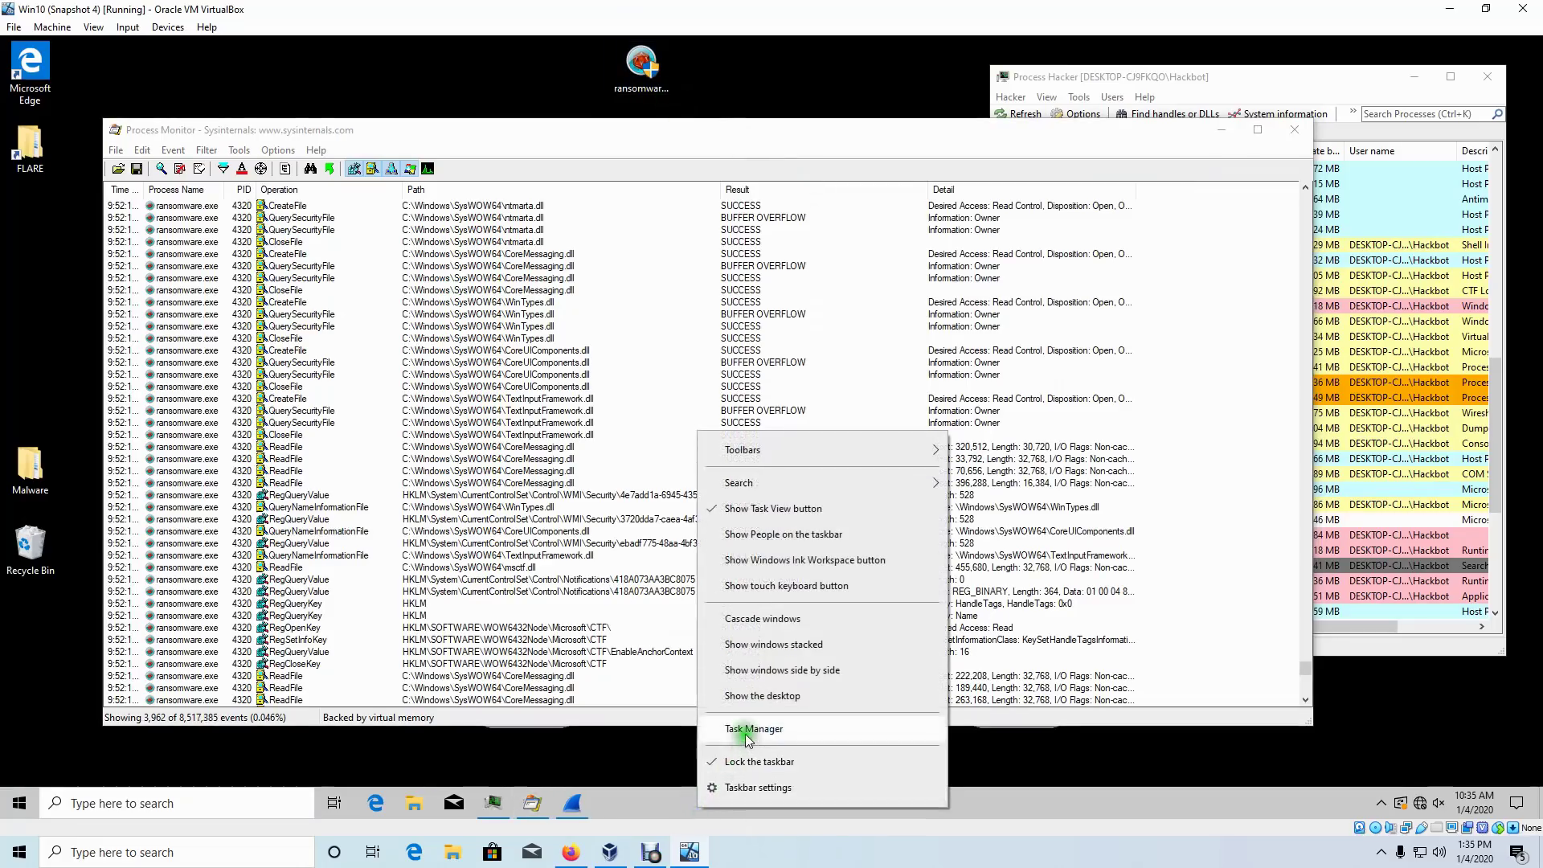
left_click(746, 733)
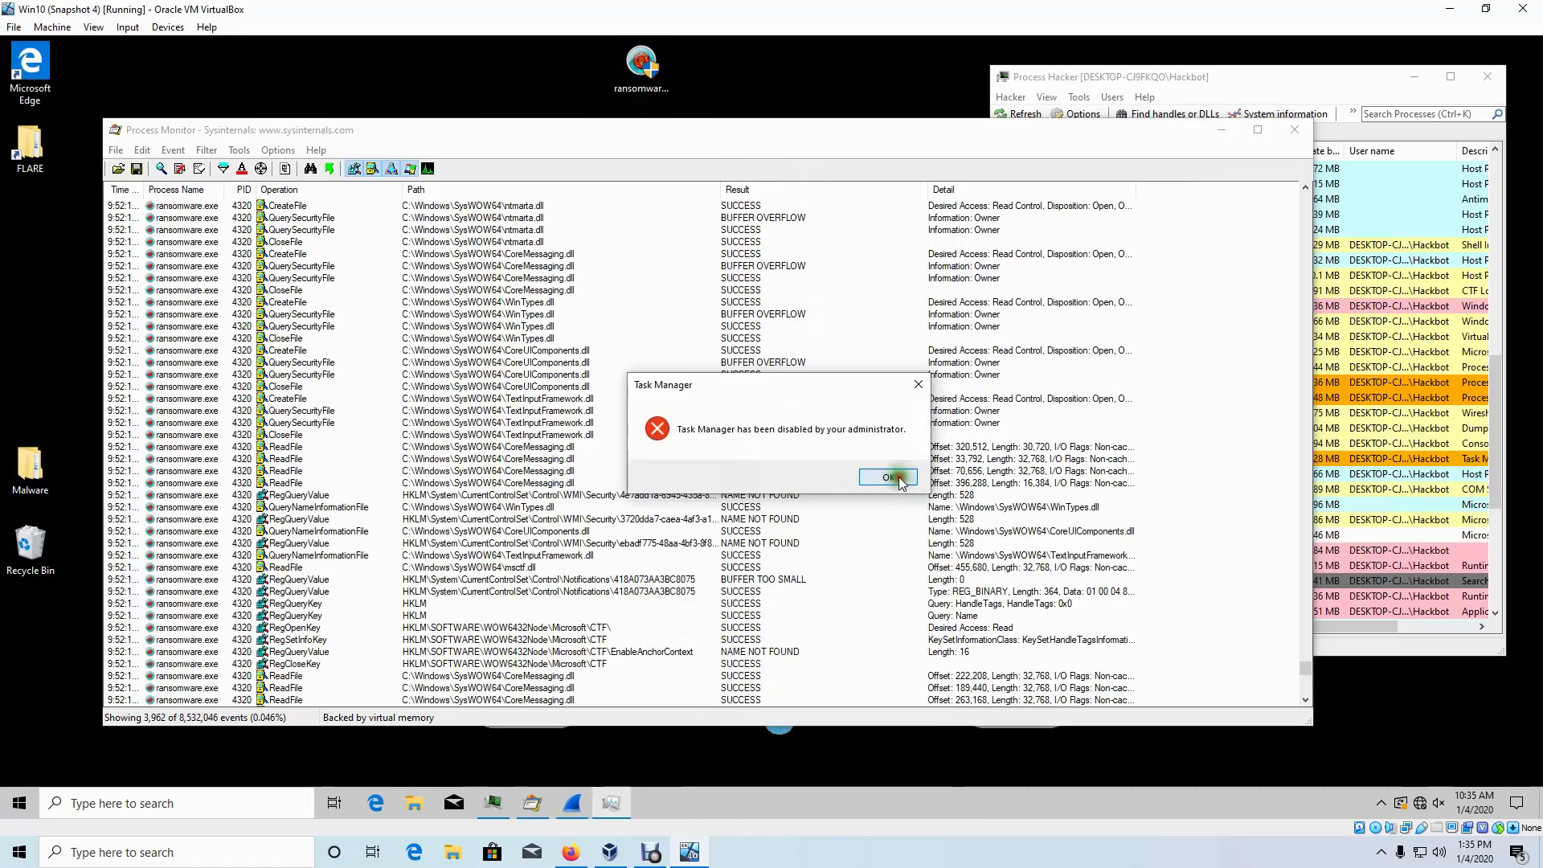
left_click(892, 480)
- Review the ransomware.exe events further down the trace and move the ransomware.exe icon slightly to the left on the desktop
scroll(418, 426, "down", 4)
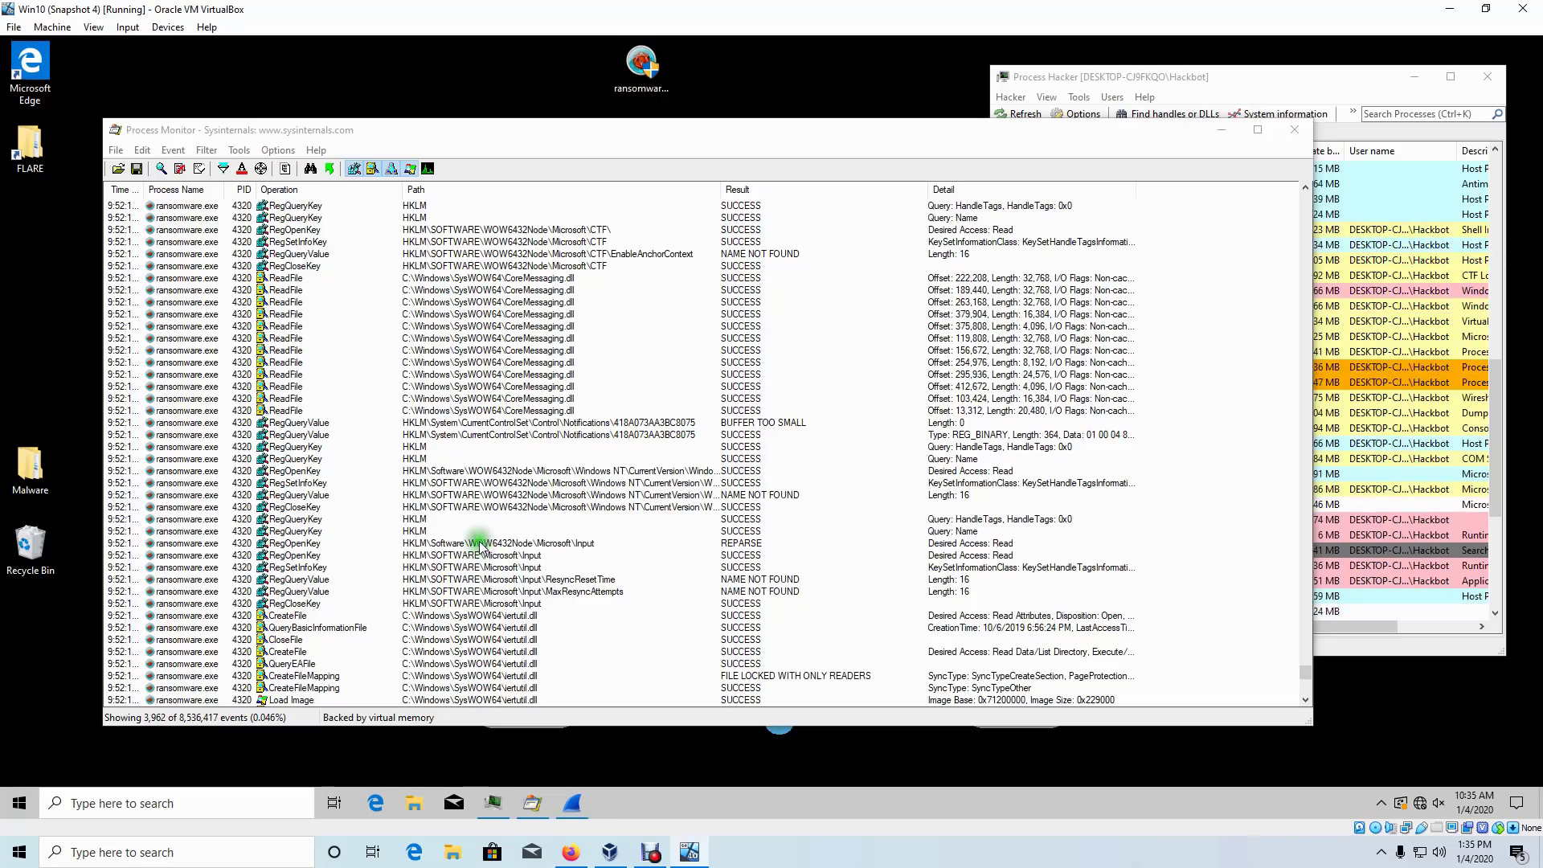
scroll(478, 543, "down", 10)
left_click(640, 72)
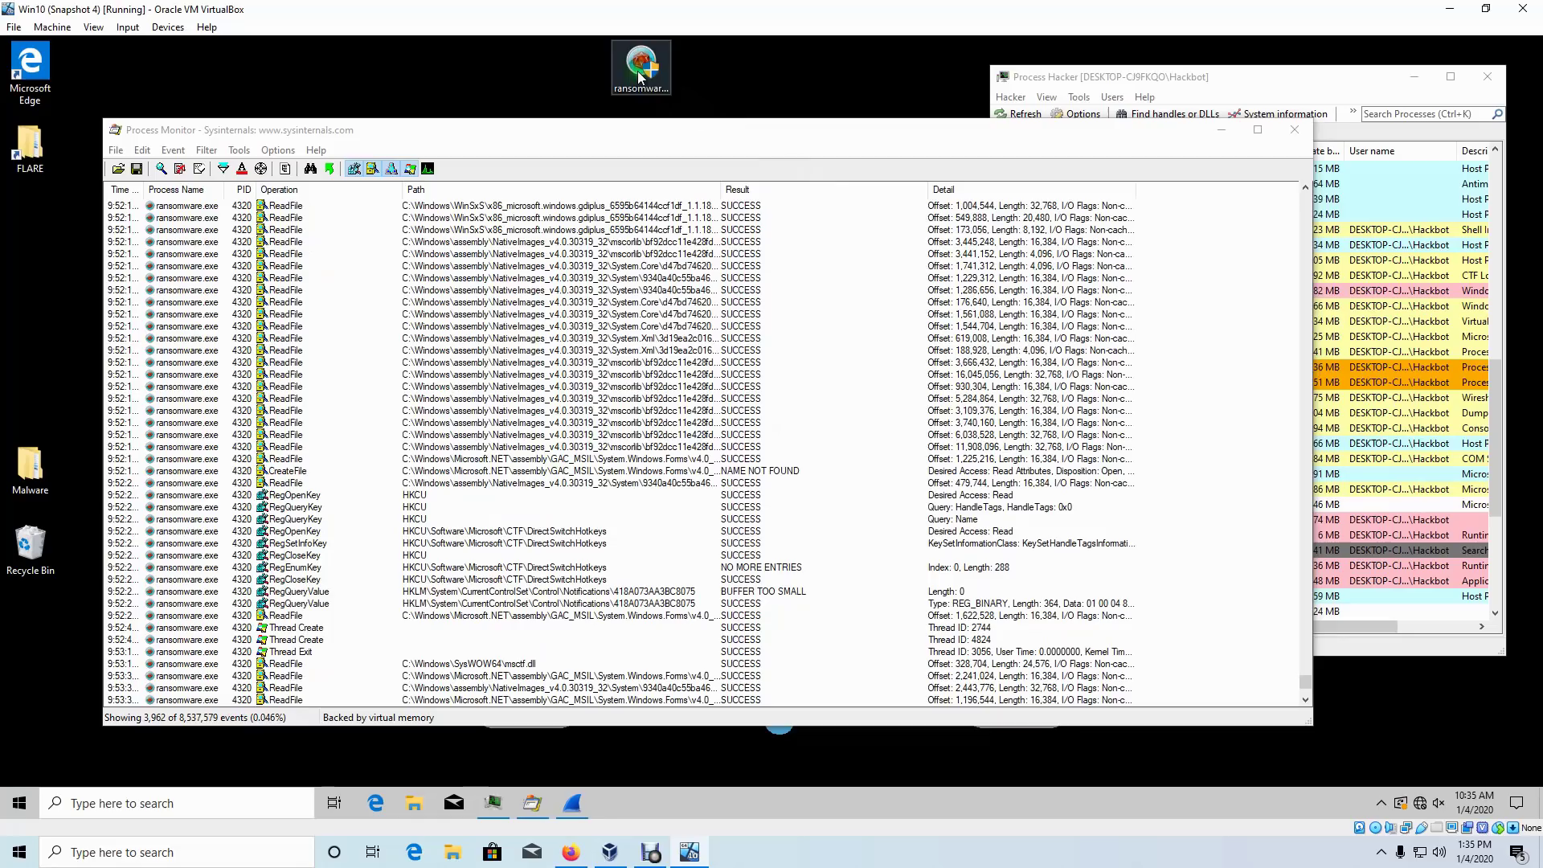
mouse_move(638, 73)
left_mouse_down()
mouse_move(542, 79)
mouse_move(648, 87)
left_mouse_up()
left_click(503, 65)
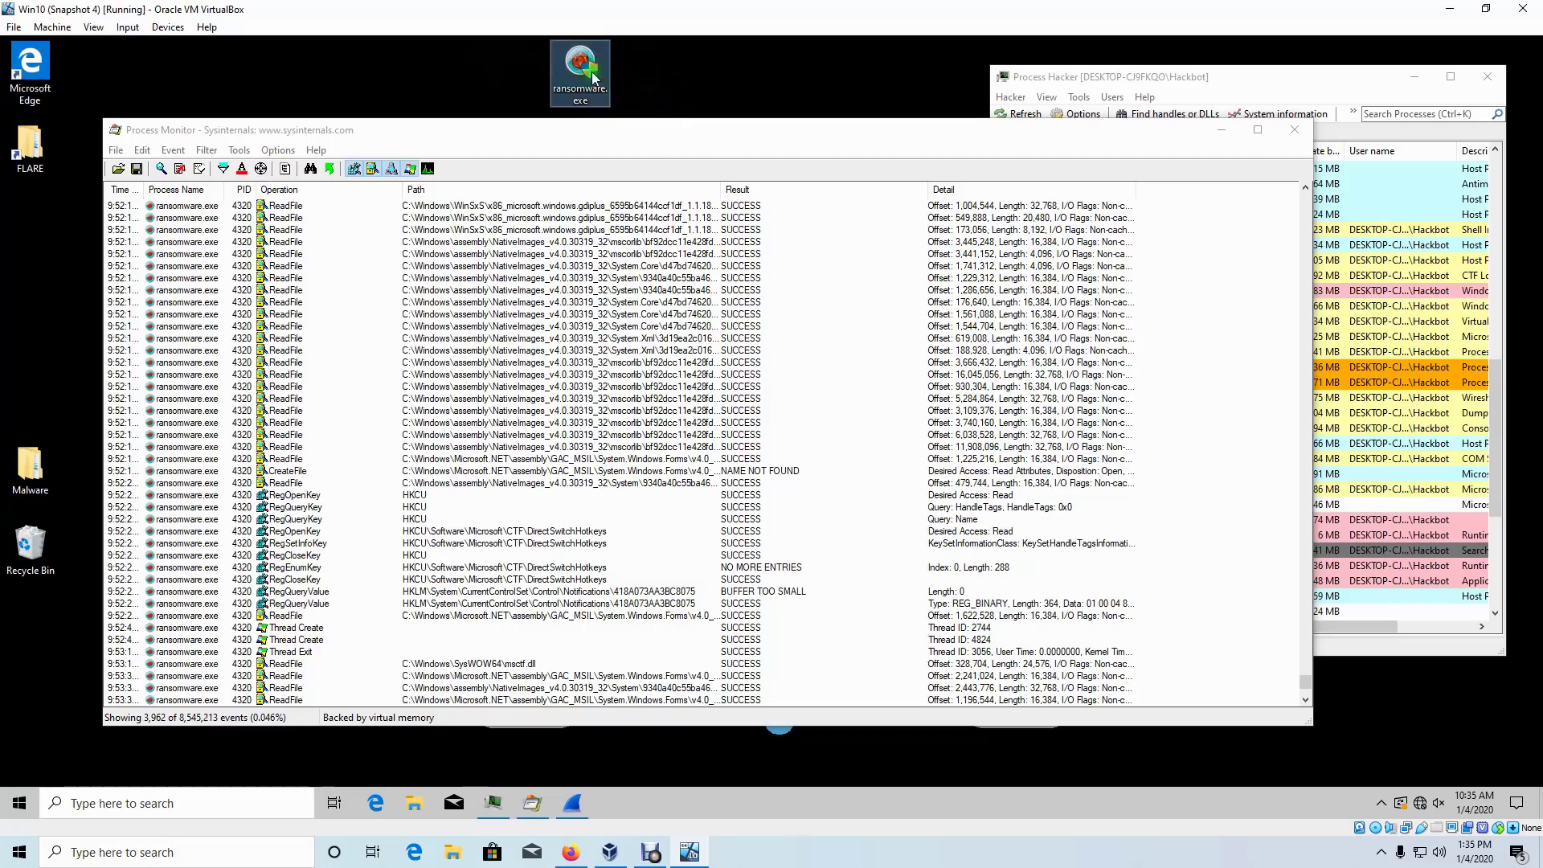
left_click(699, 90)
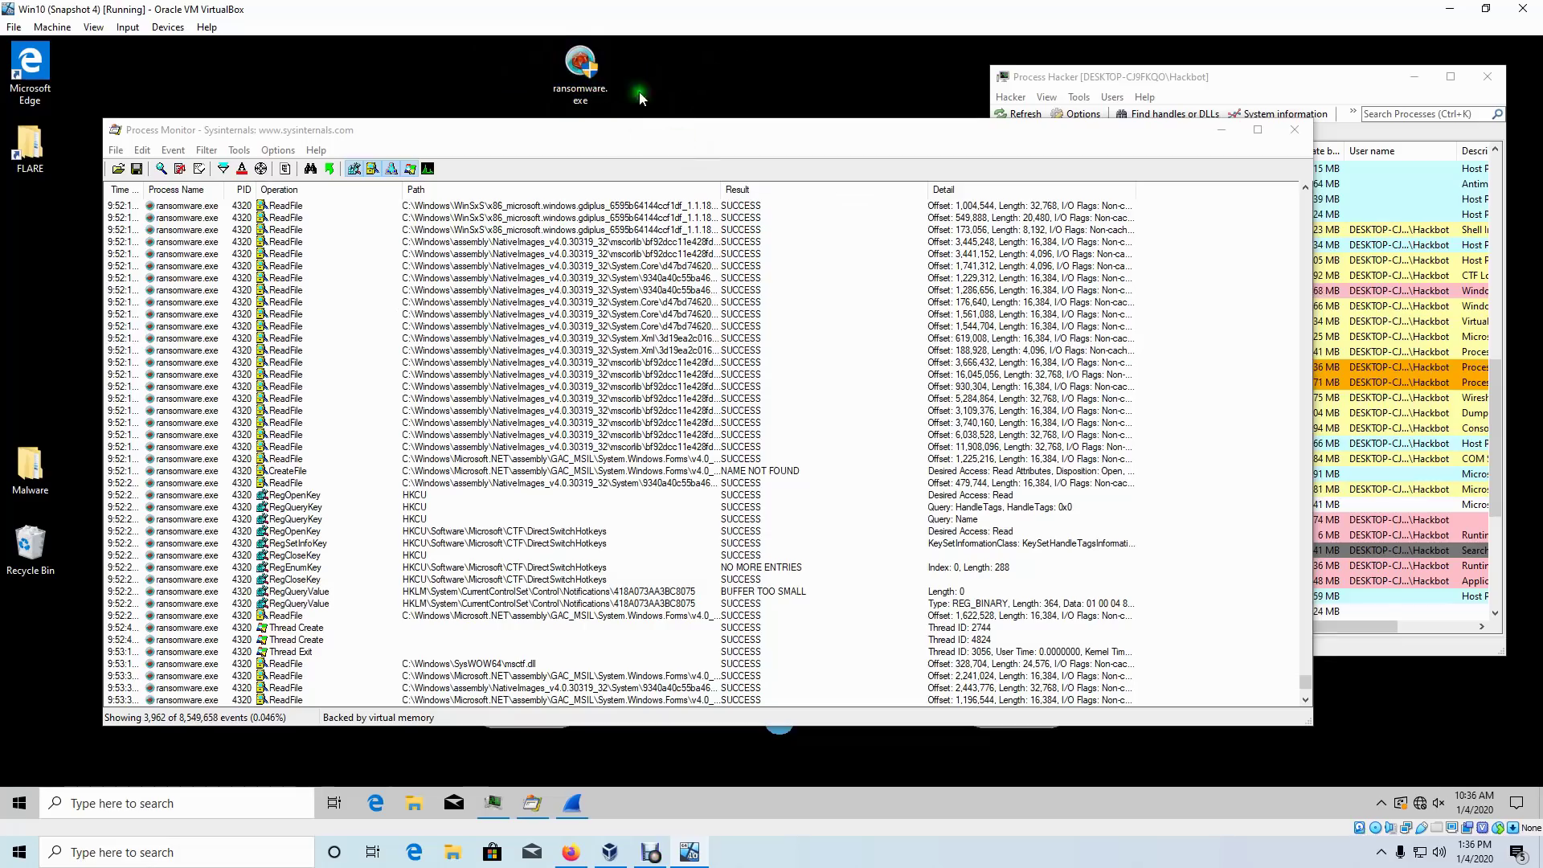
left_click_drag(639, 92, 540, 83)
left_click(537, 81)
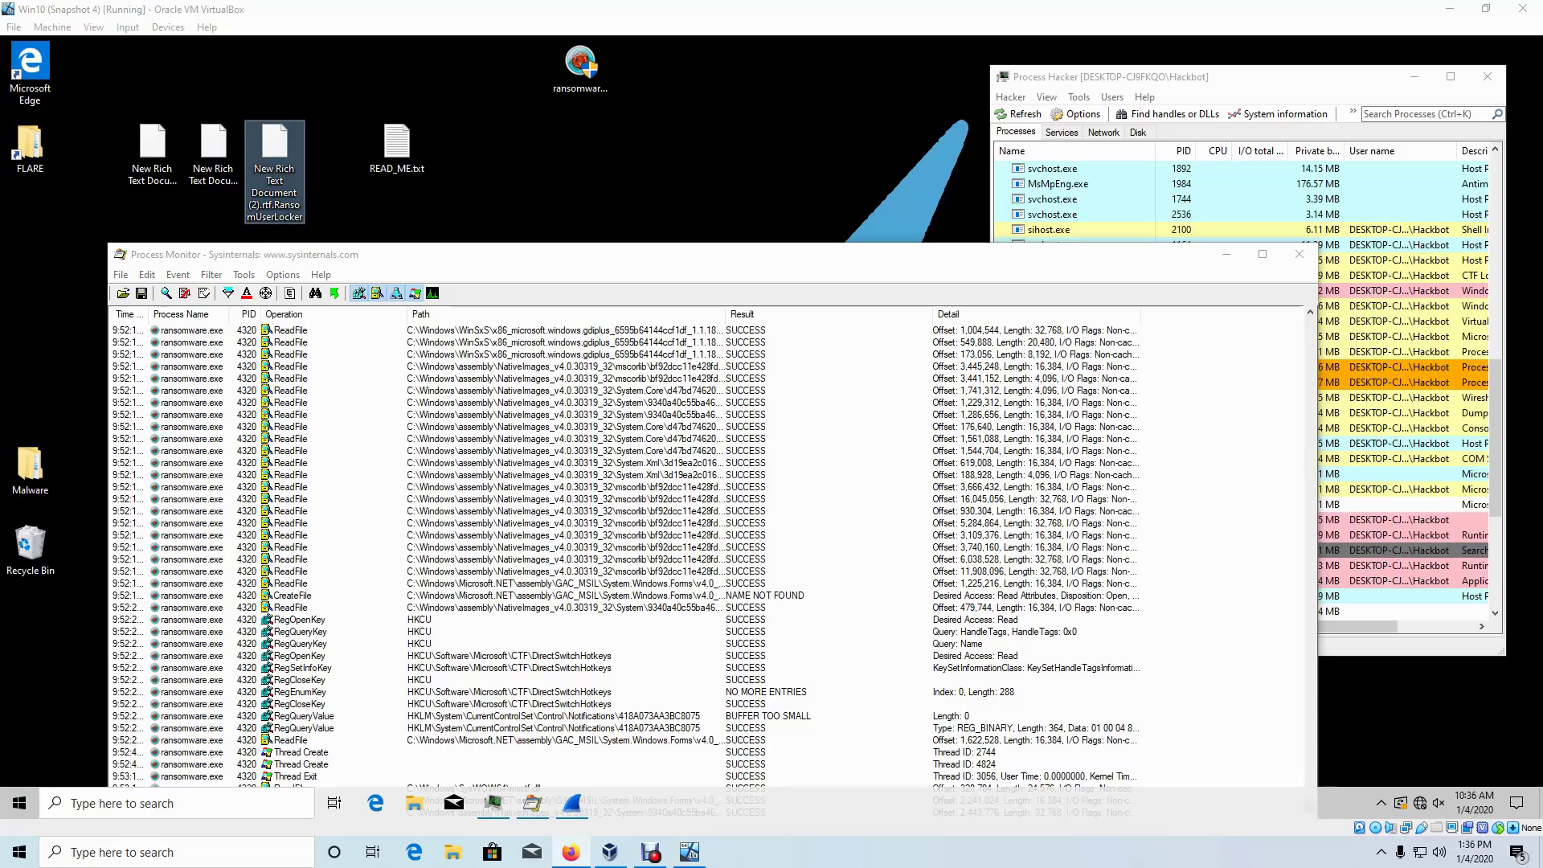
- Switch to Firefox, read the 2-spyware.com article about RansomUserLocker's targets, cryptography and ransom payment, and return to the virtual machine
left_click_drag(631, 331, 884, 358)
left_click(810, 349)
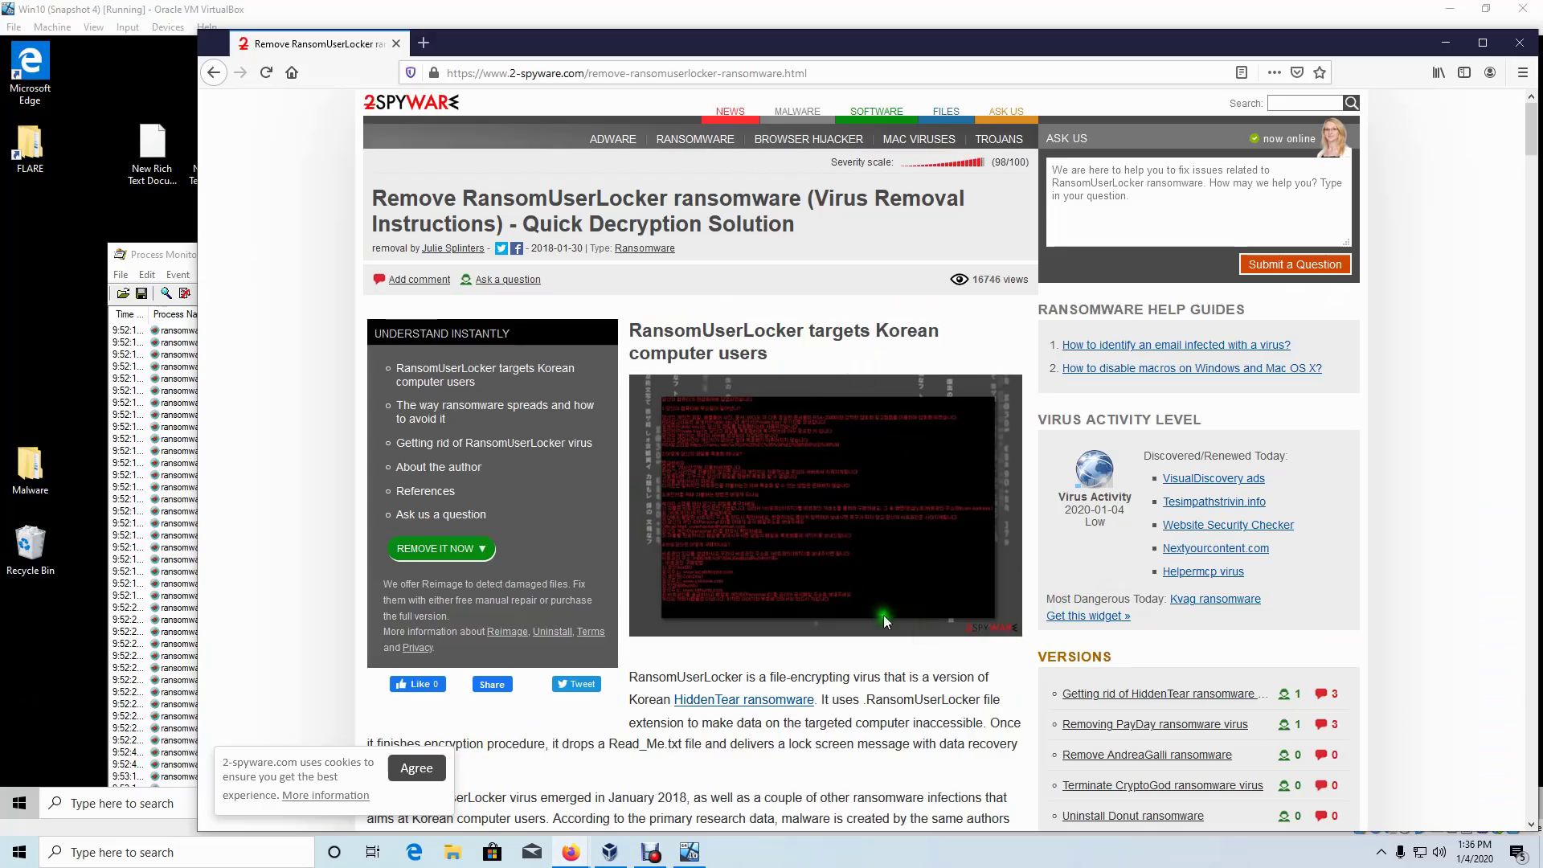
scroll(884, 614, "down", 5)
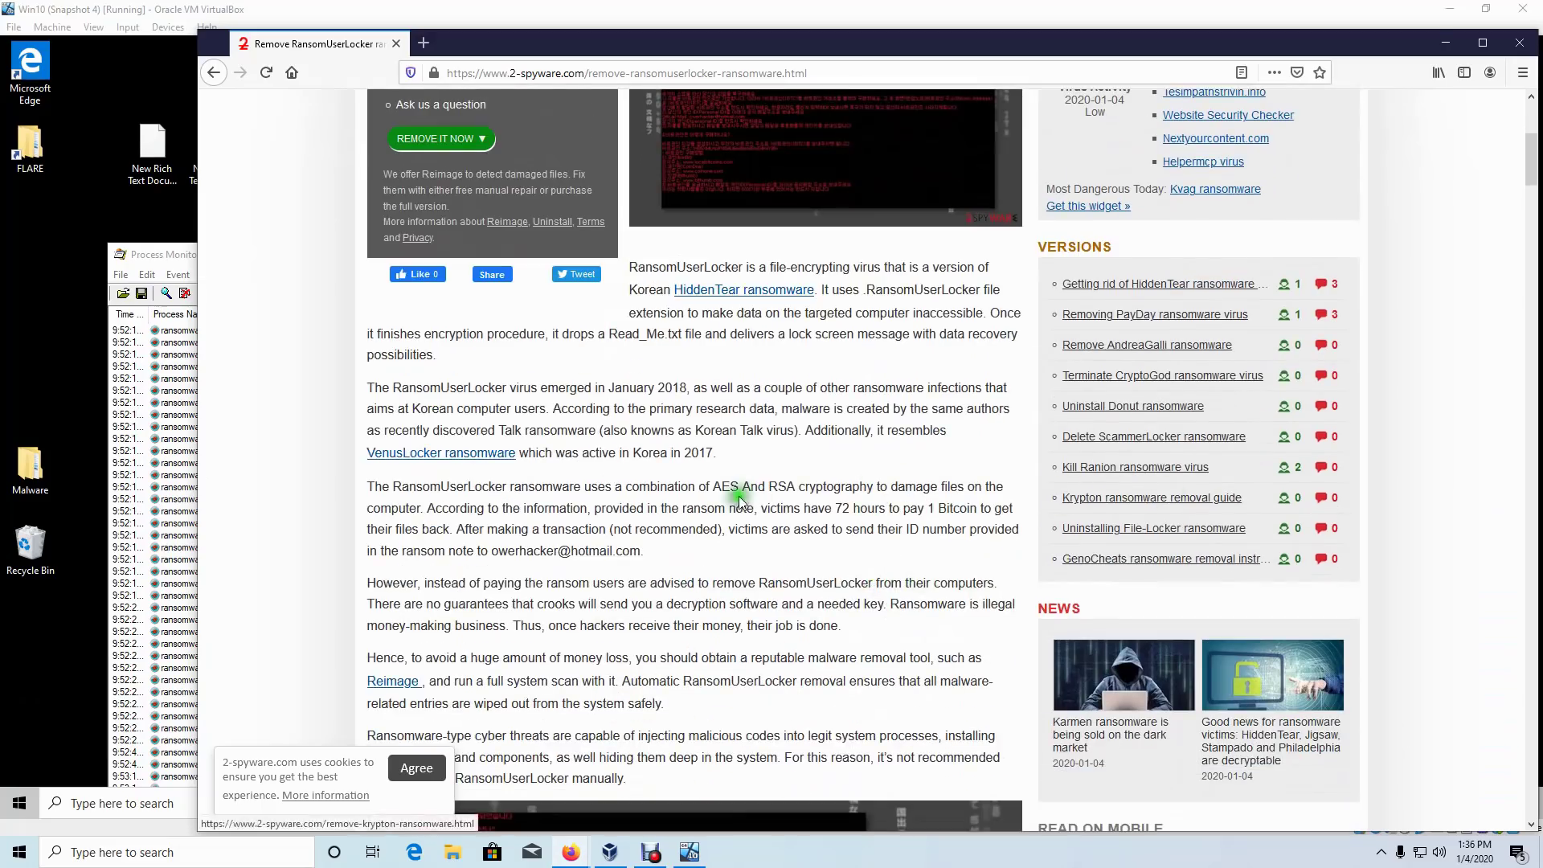
left_click_drag(699, 488, 840, 488)
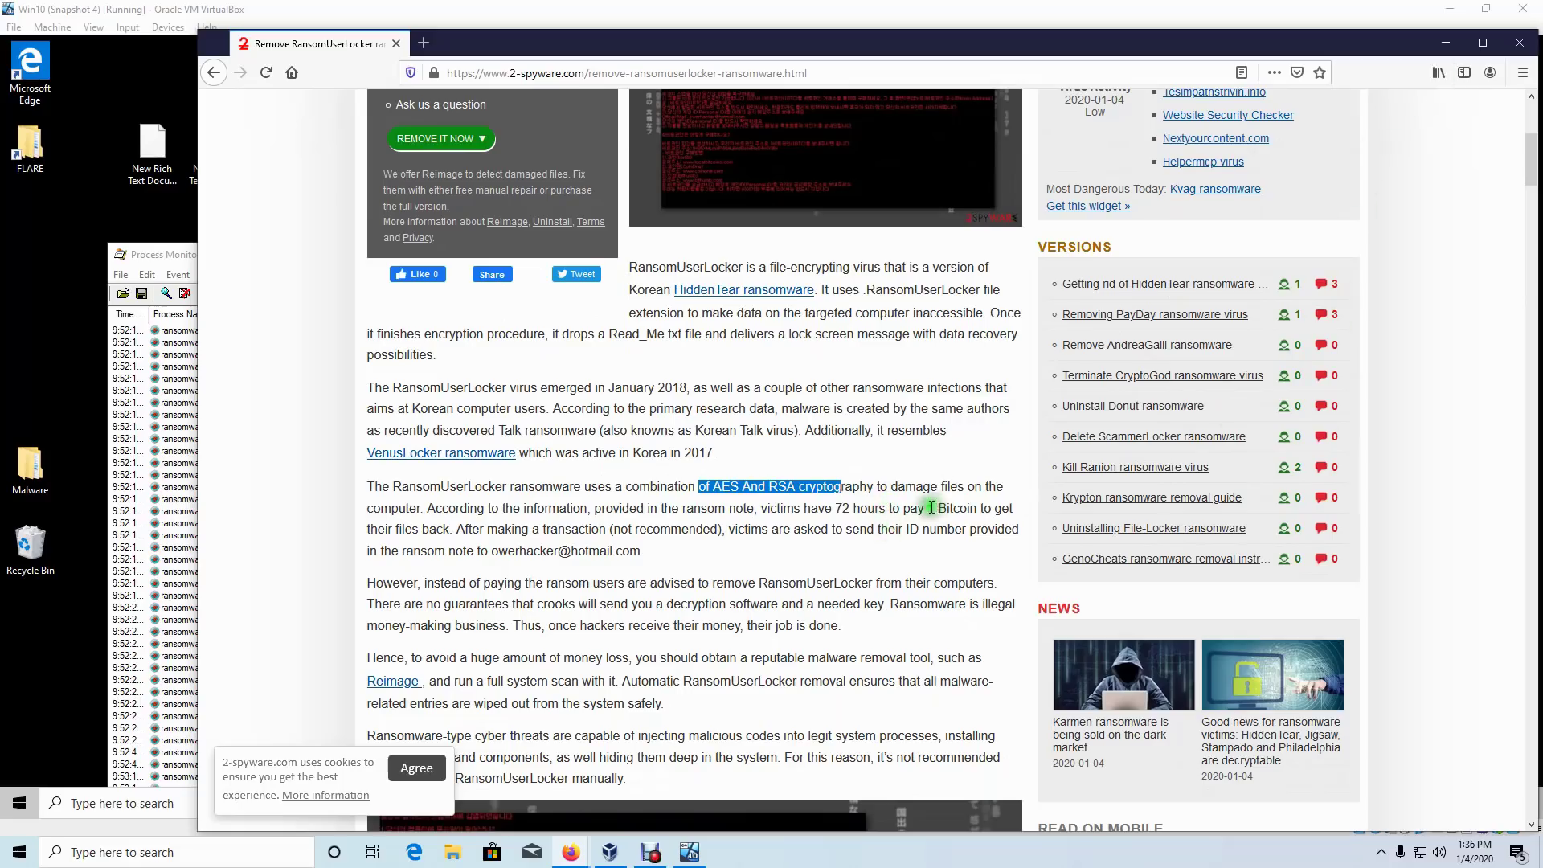
left_click_drag(911, 509, 977, 509)
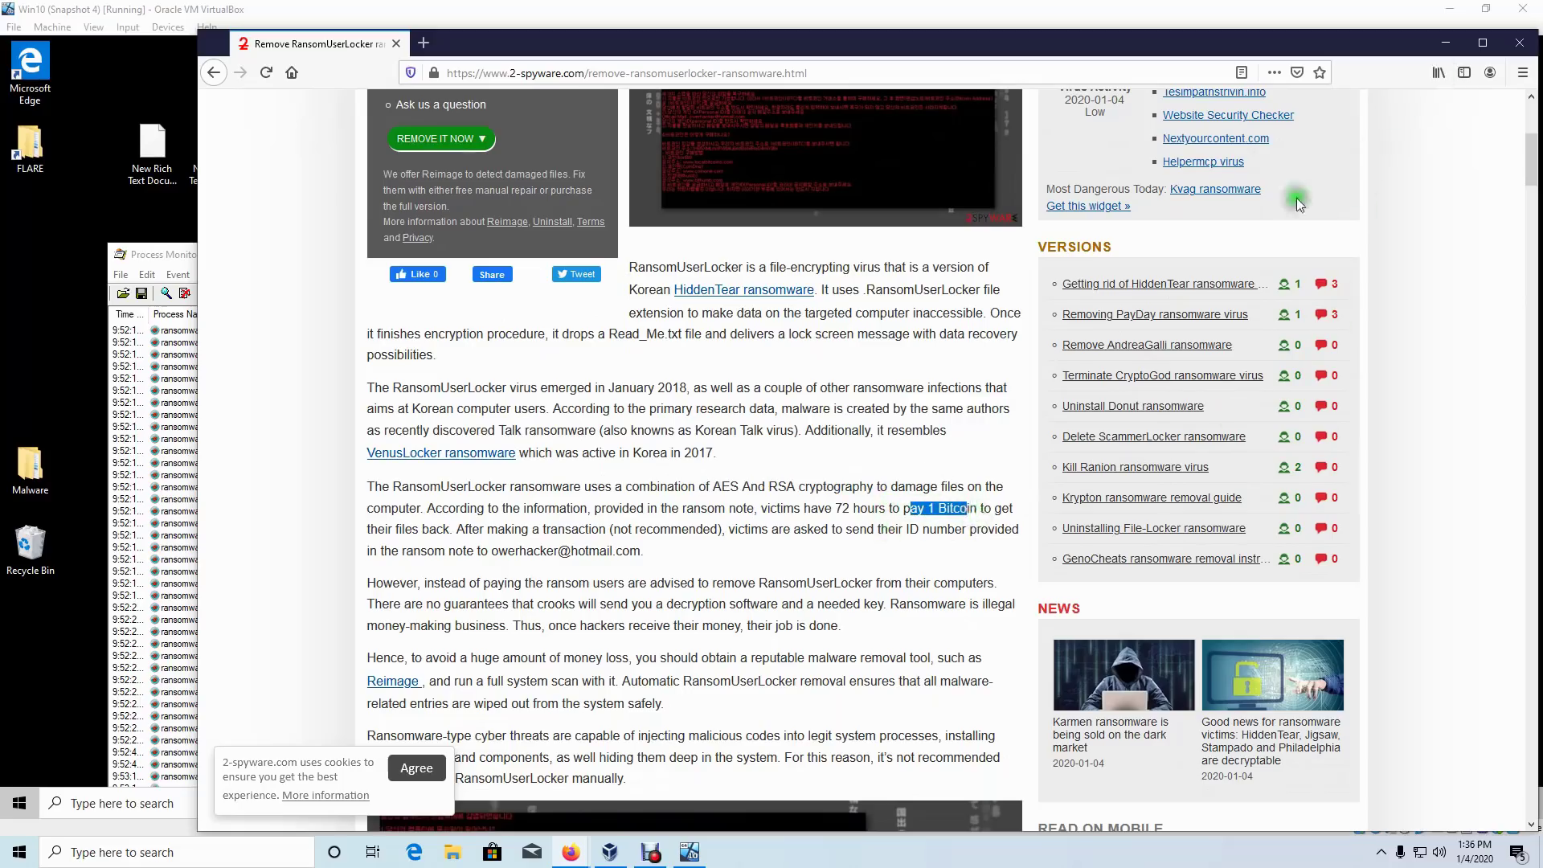
left_click(1445, 44)
- Reposition the Process Monitor window below the three New Rich Text Document files and point those files out on the desktop
left_click_drag(829, 245, 829, 143)
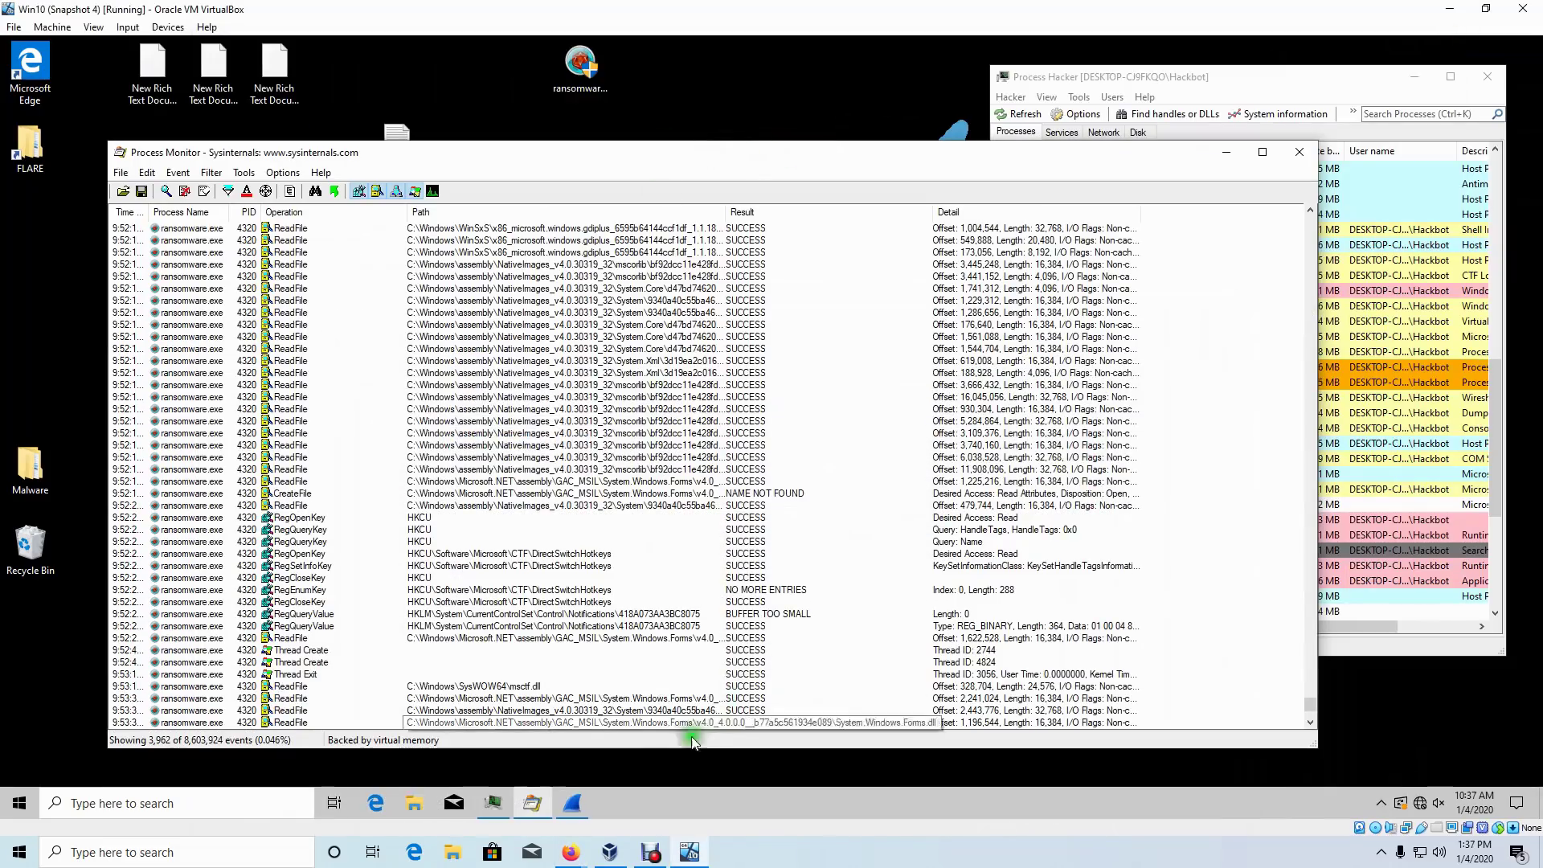
left_click(601, 75)
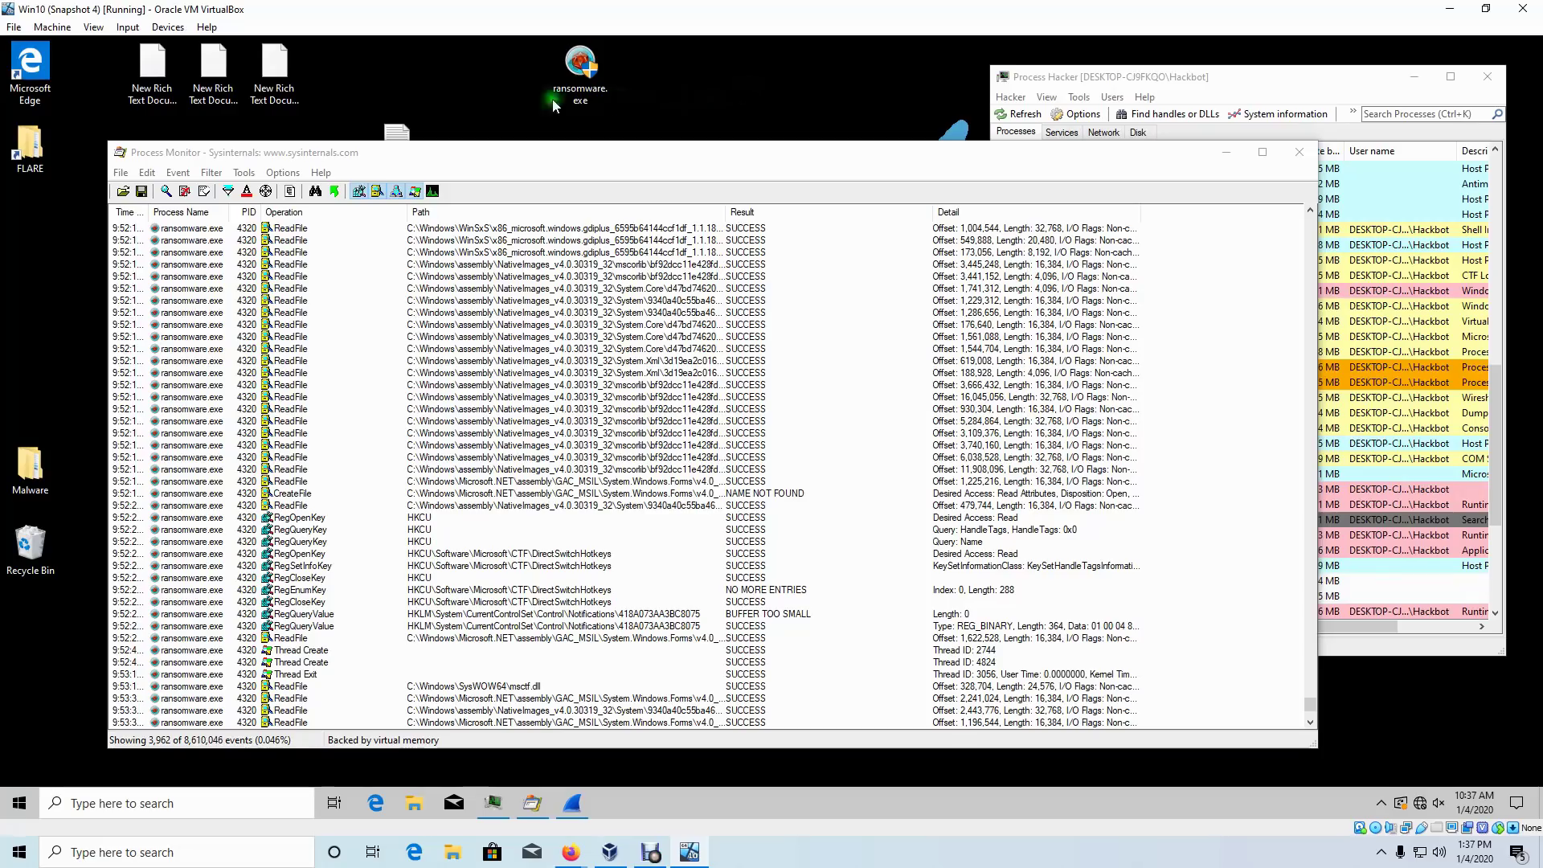
left_click_drag(363, 101, 112, 44)
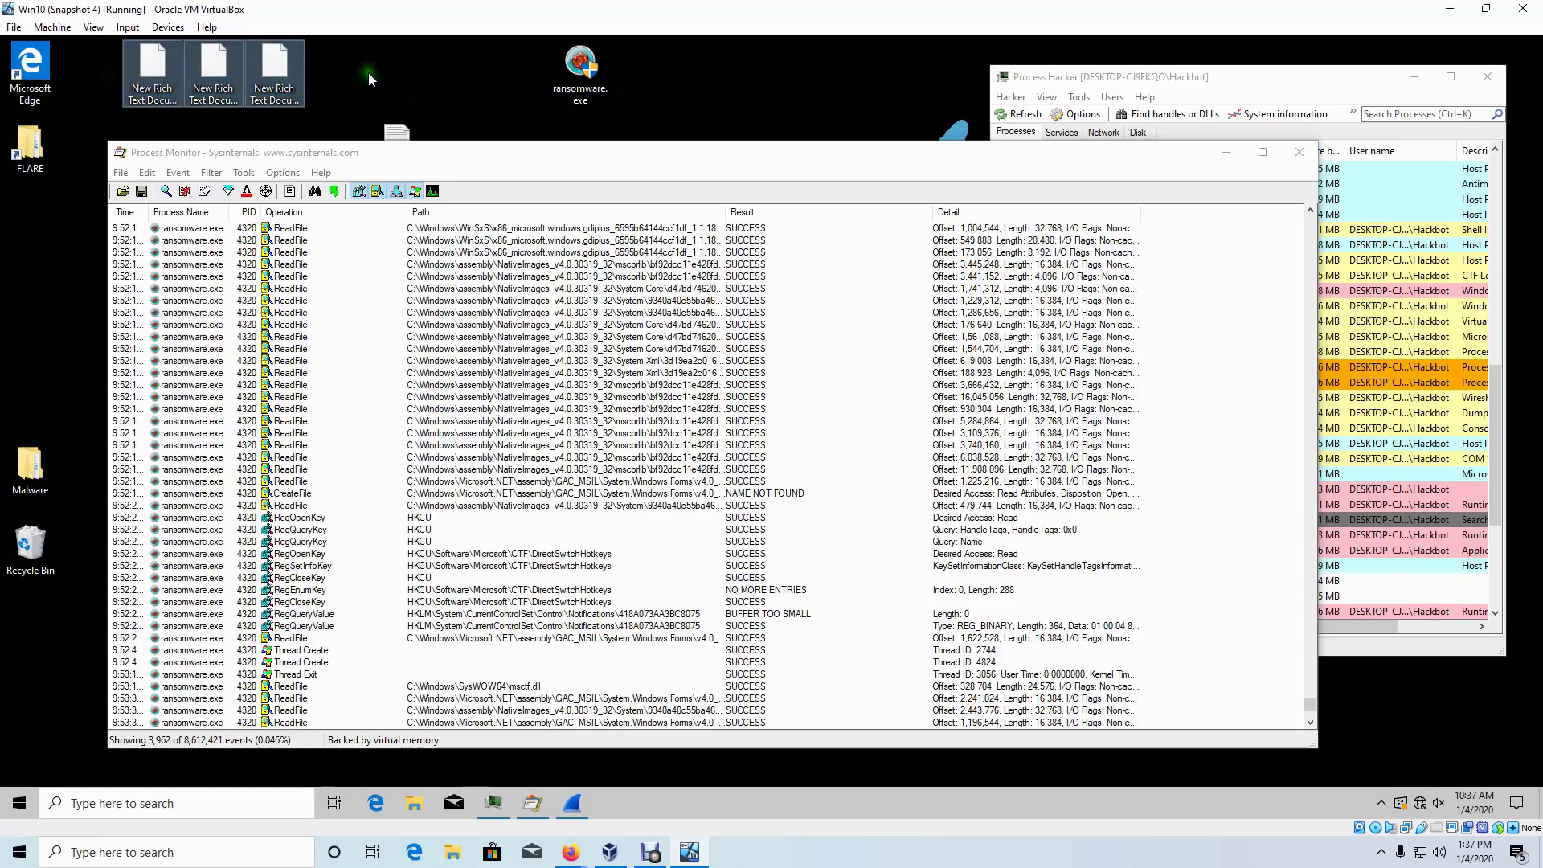
left_click(348, 100)
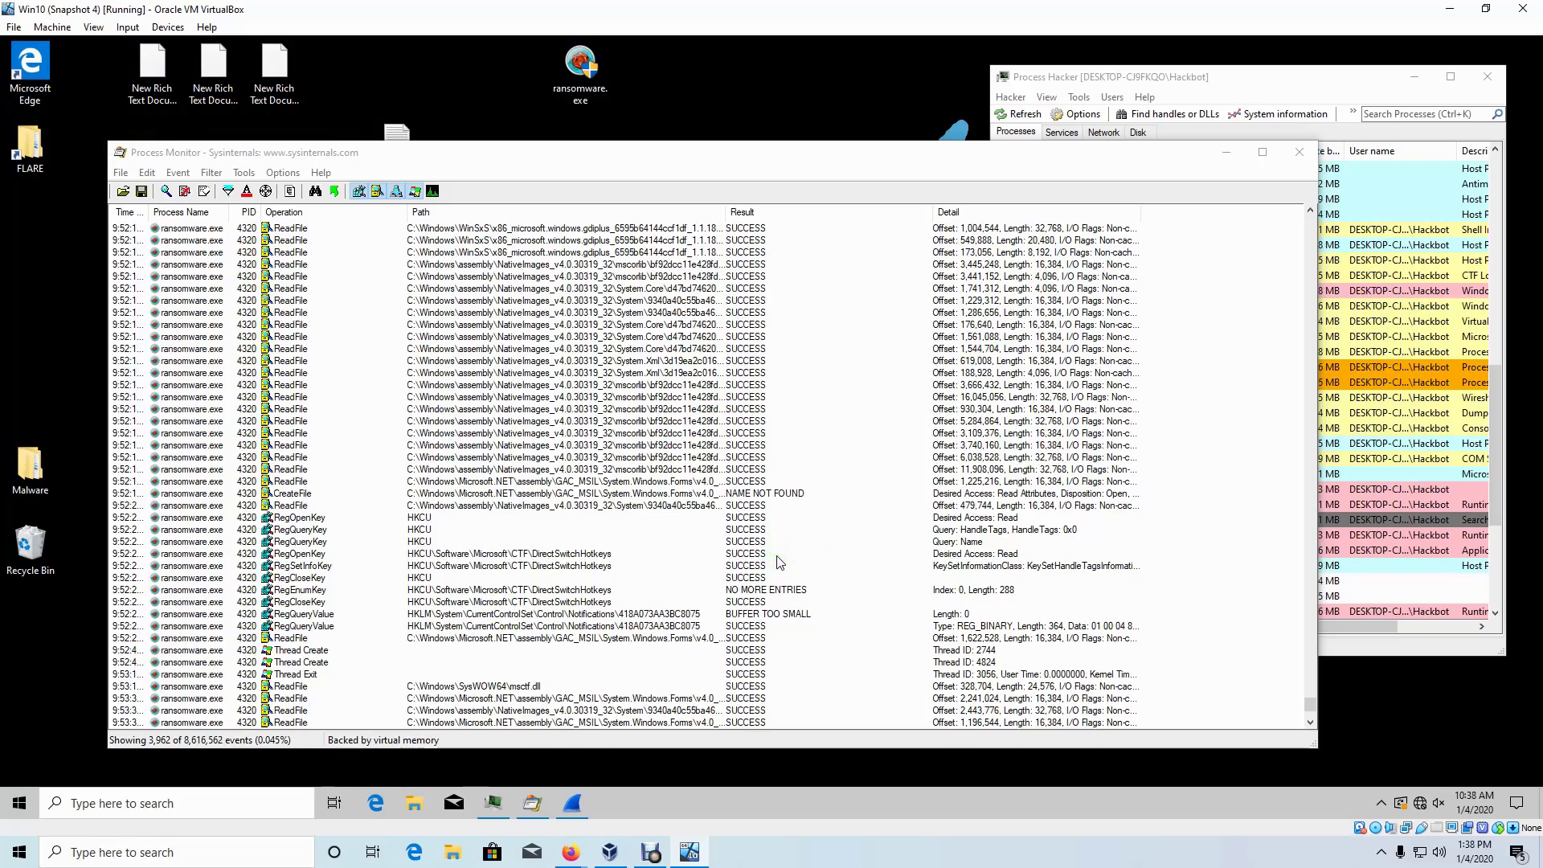
left_click_drag(563, 152, 532, 136)
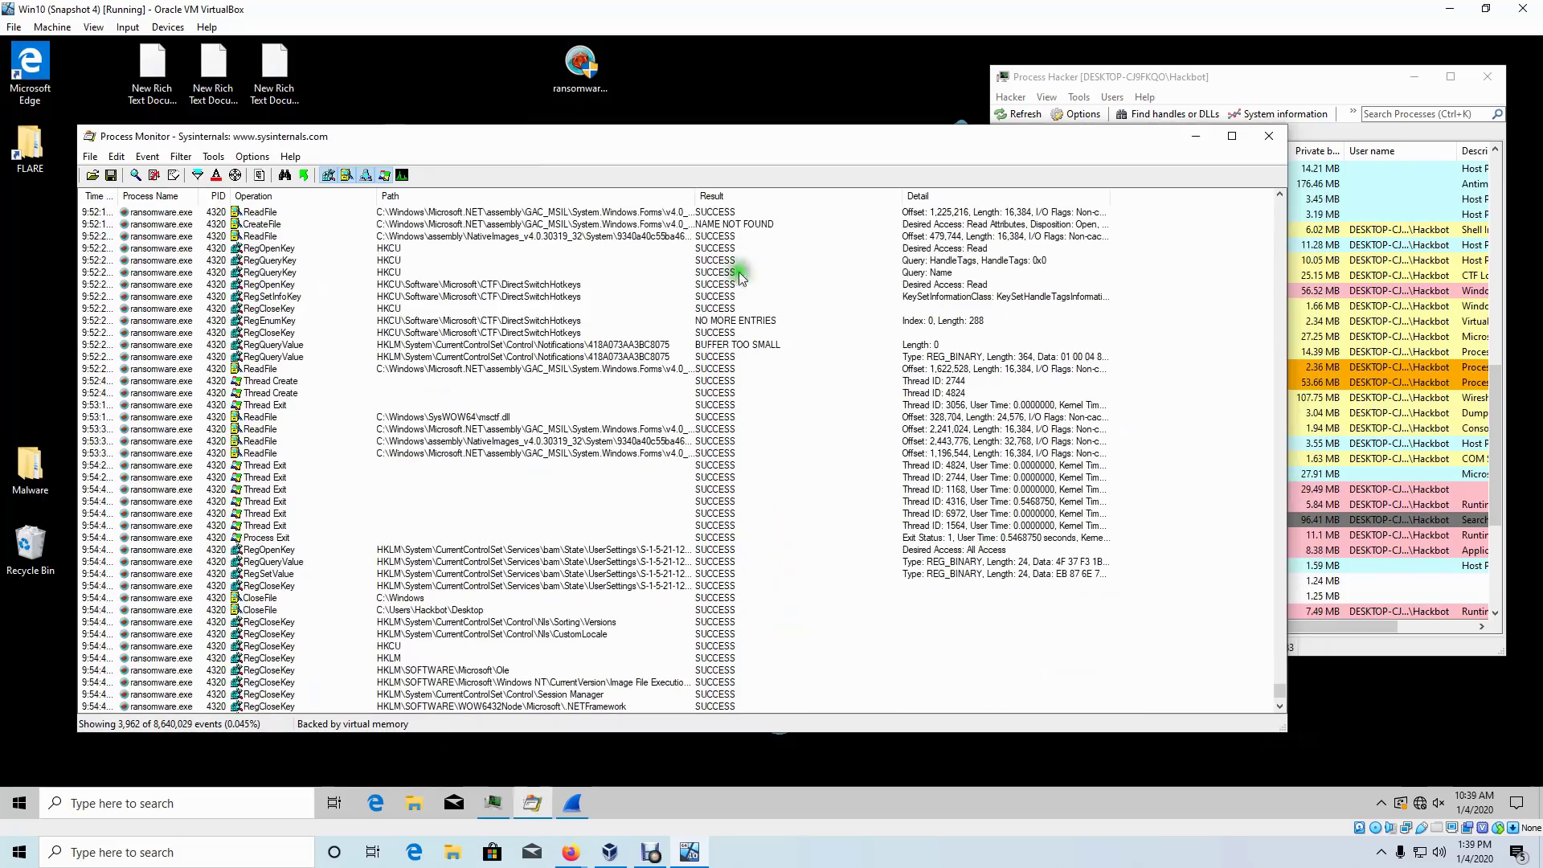